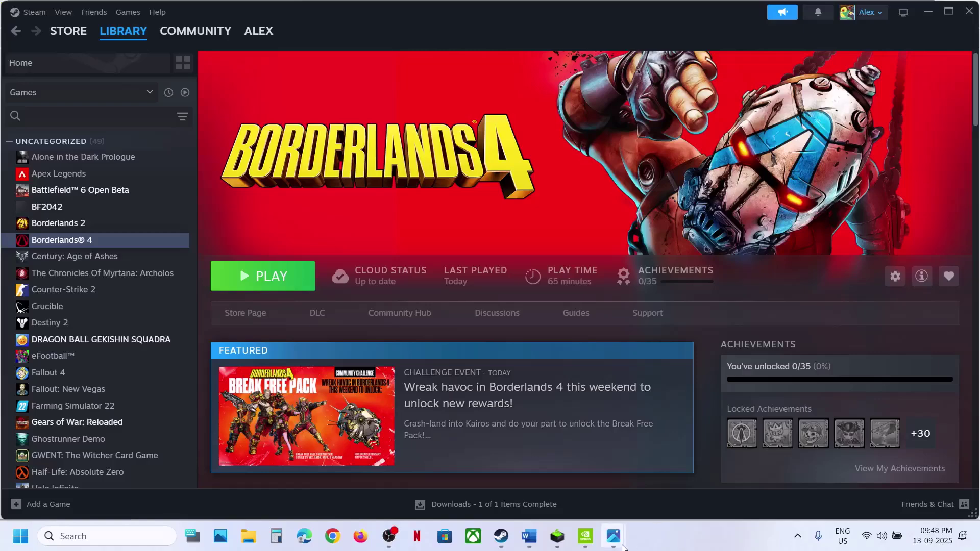
Step: Open the saved Borderlands 4 crash screenshot showing the D3D11 LowLevelFatalError from the Photos taskbar preview
mouse_move(614, 536)
click(718, 476)
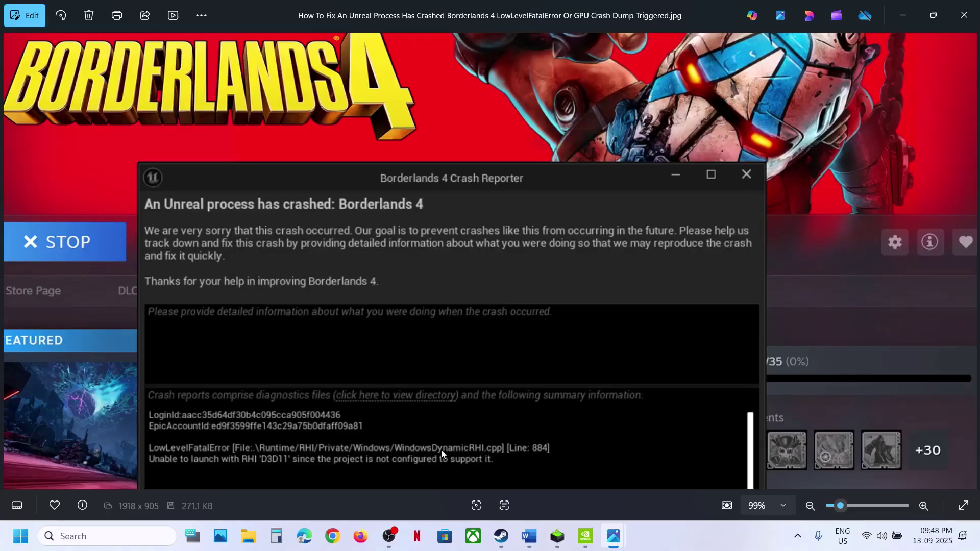
click(537, 544)
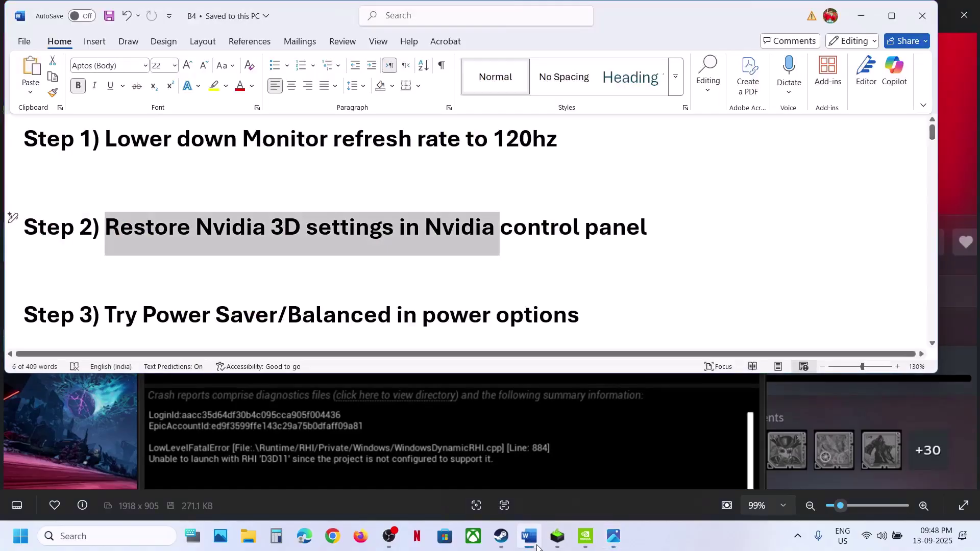
drag(125, 152, 526, 143)
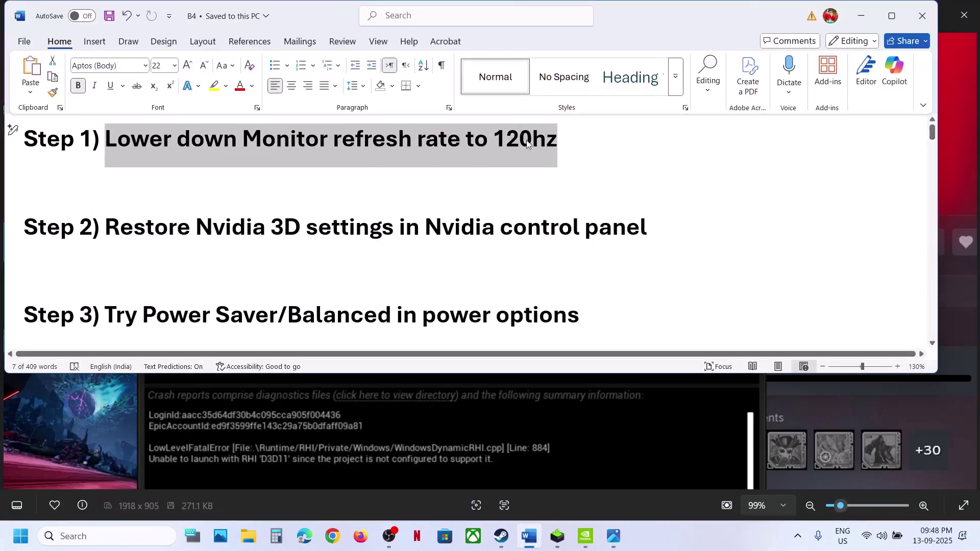
click(561, 142)
drag(561, 143, 497, 137)
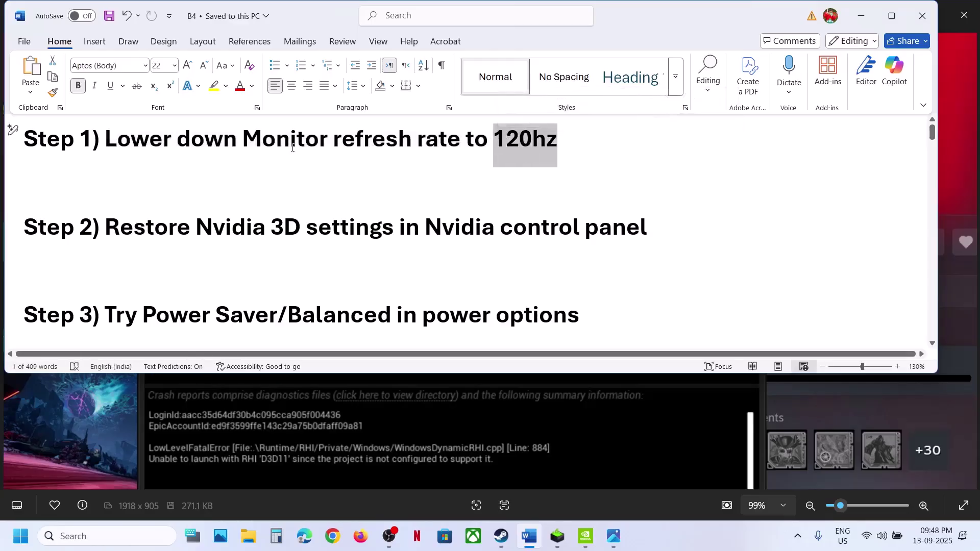
drag(181, 145, 563, 156)
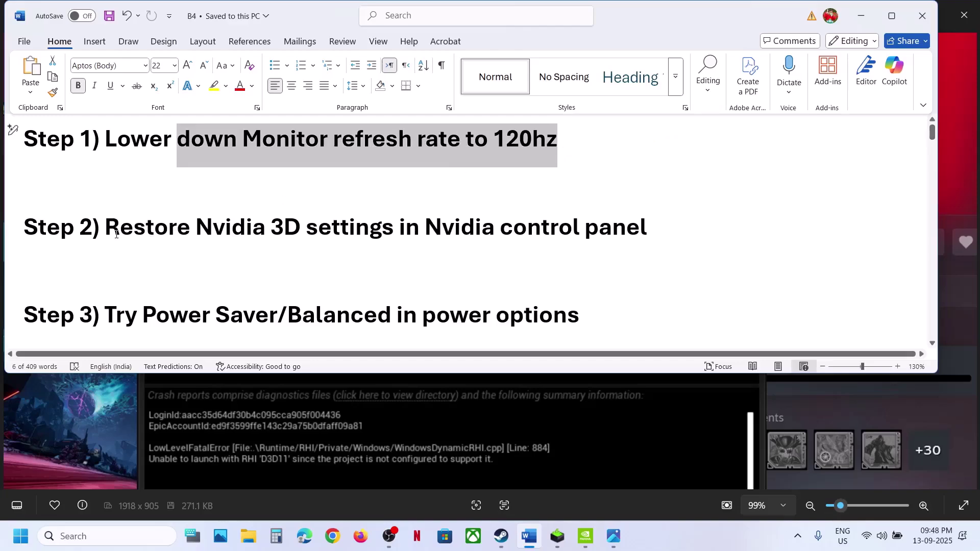
drag(117, 234, 579, 234)
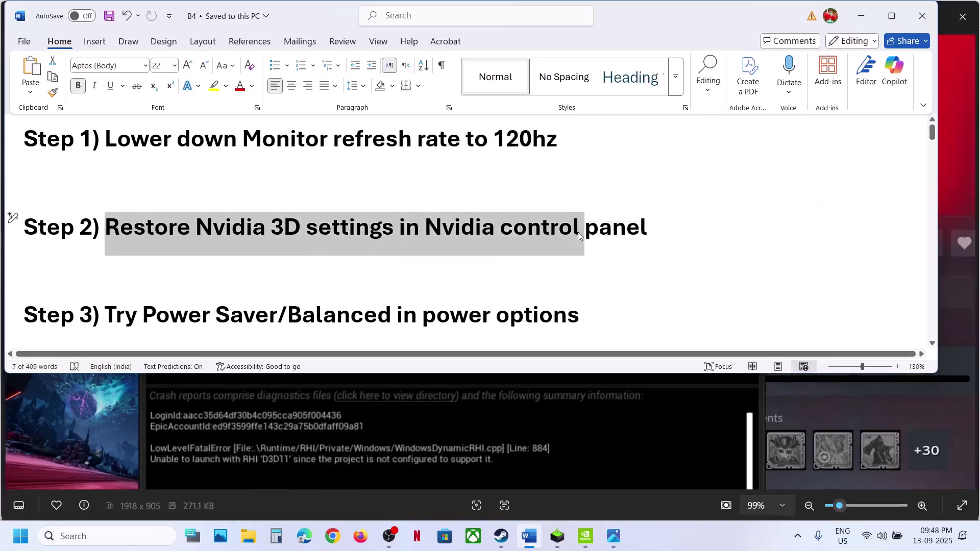
key(super+d)
Step: Launch NVIDIA Control Panel from the desktop menu, then restore and apply the default Manage 3D settings
right_click(504, 219)
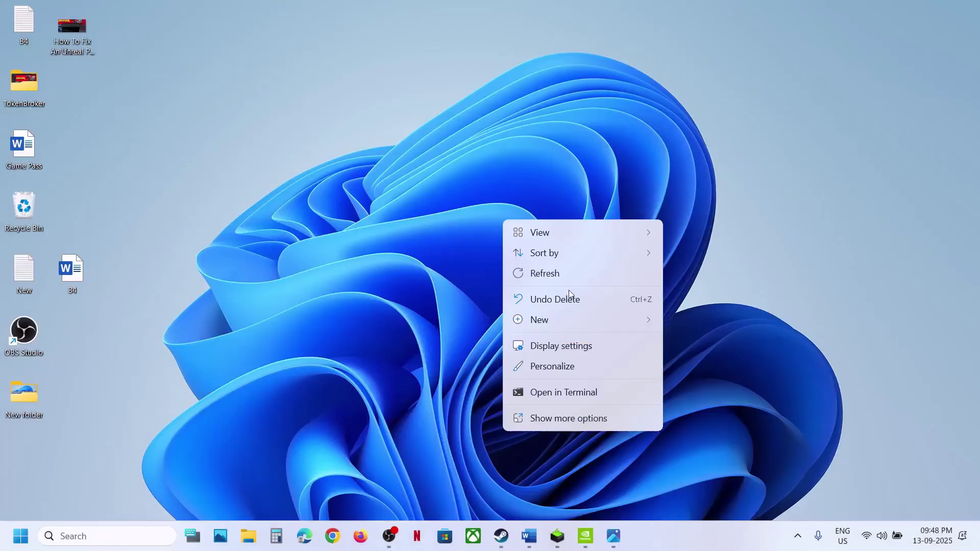
click(569, 422)
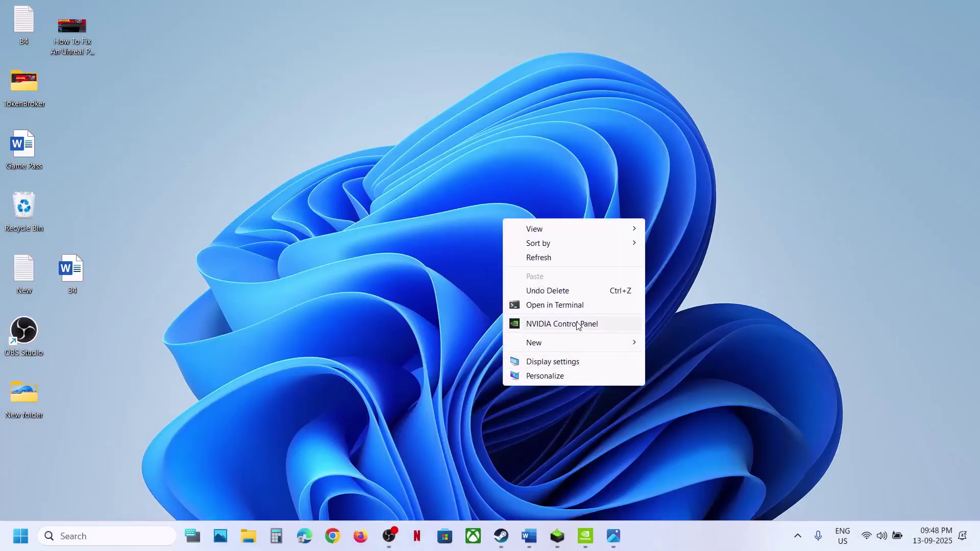
click(578, 325)
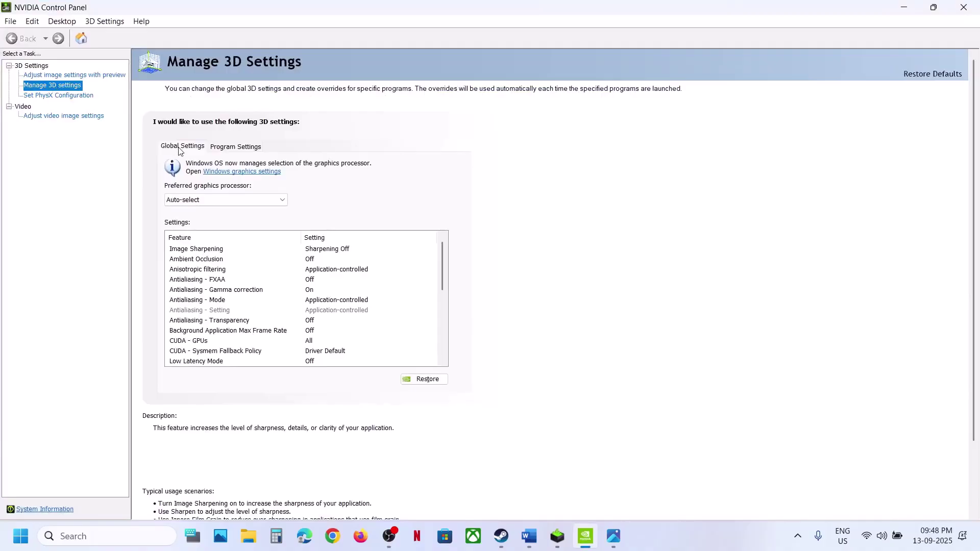
click(425, 379)
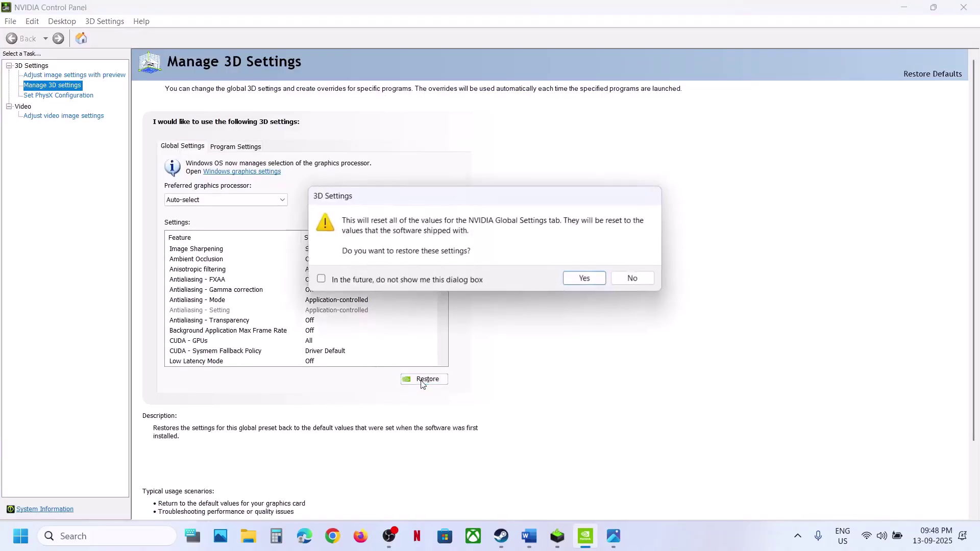
click(580, 282)
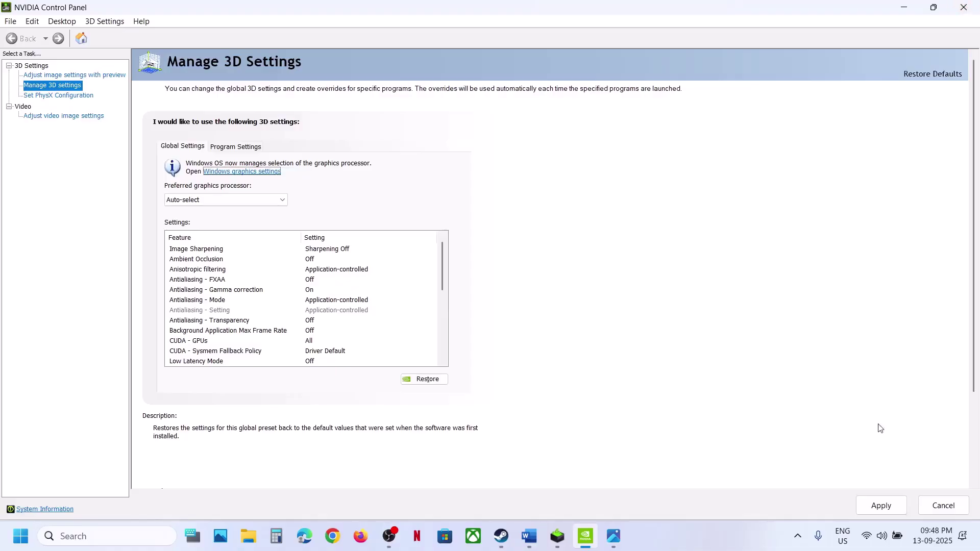
click(885, 509)
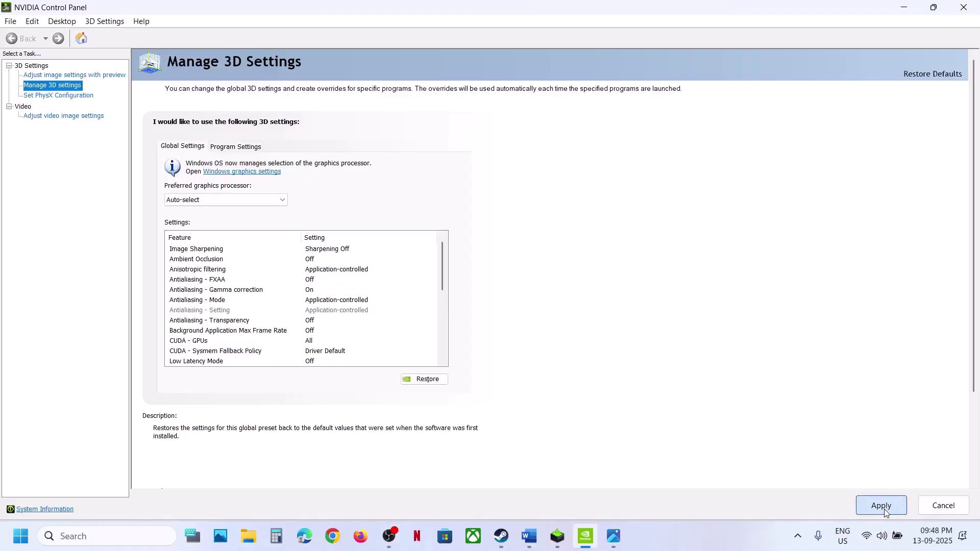
click(974, 8)
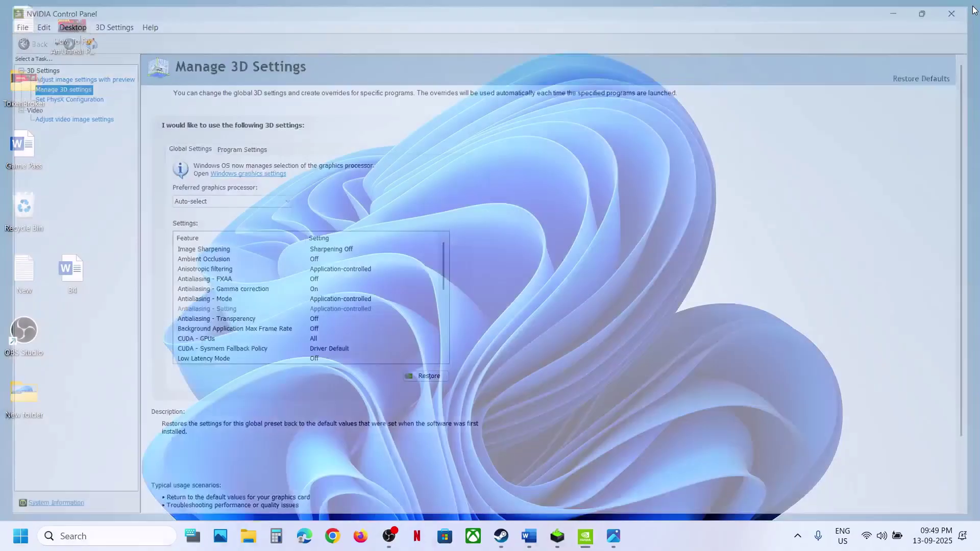
Step: Bring Word's fix notes forward, highlight the Step 3 power options instruction, and start a Windows search
click(502, 536)
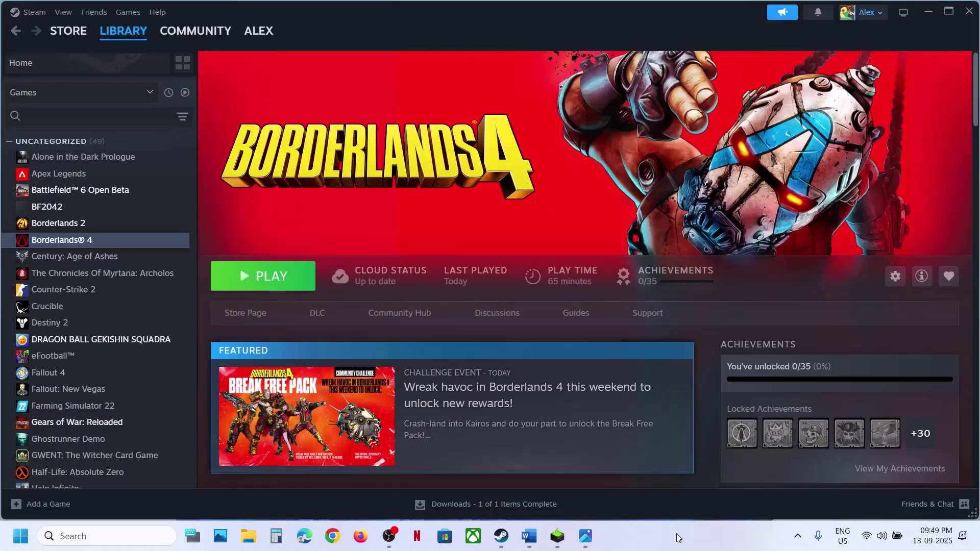
click(529, 536)
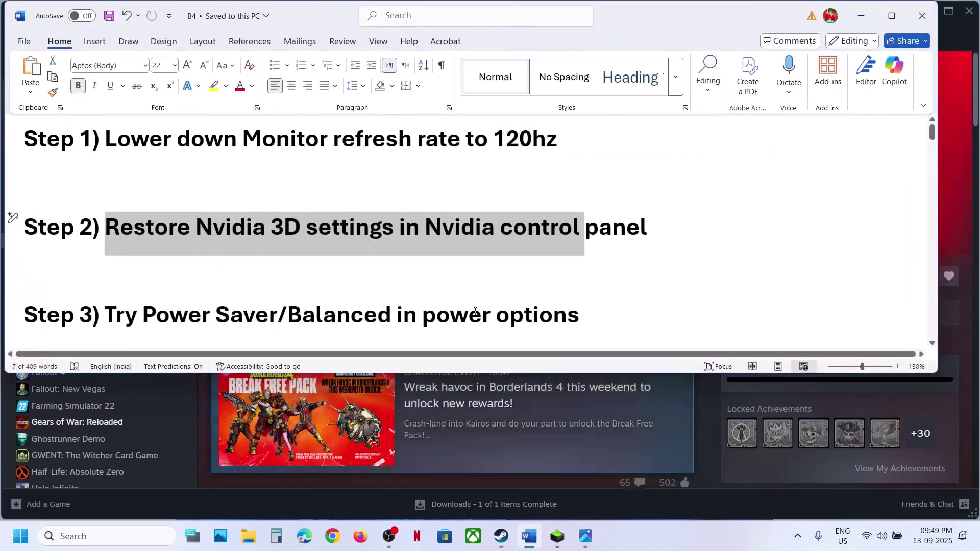
drag(113, 317, 575, 304)
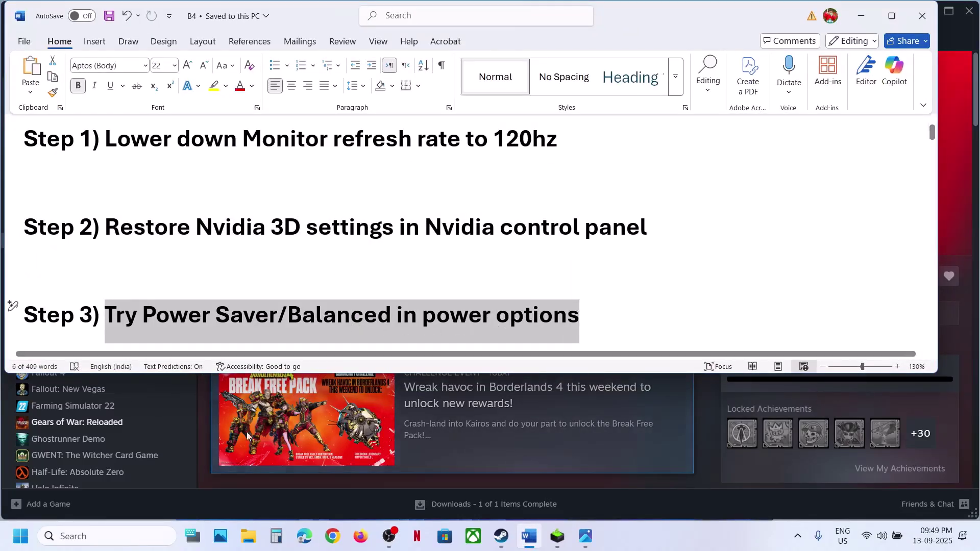
click(108, 540)
Step: Open Control Panel via 'control' and go to Hardware and Sound > Power Options, where Balanced is selected
text(control)
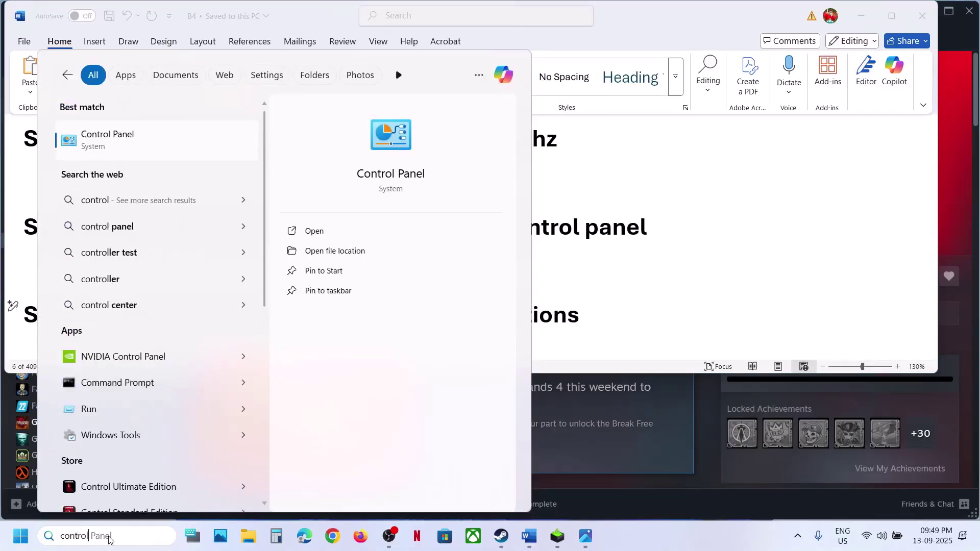
key(Return)
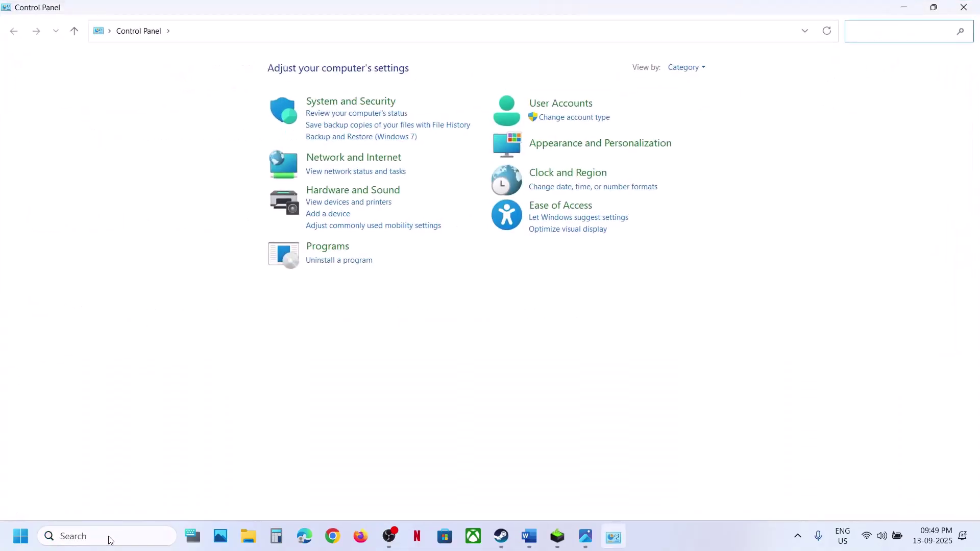
click(356, 194)
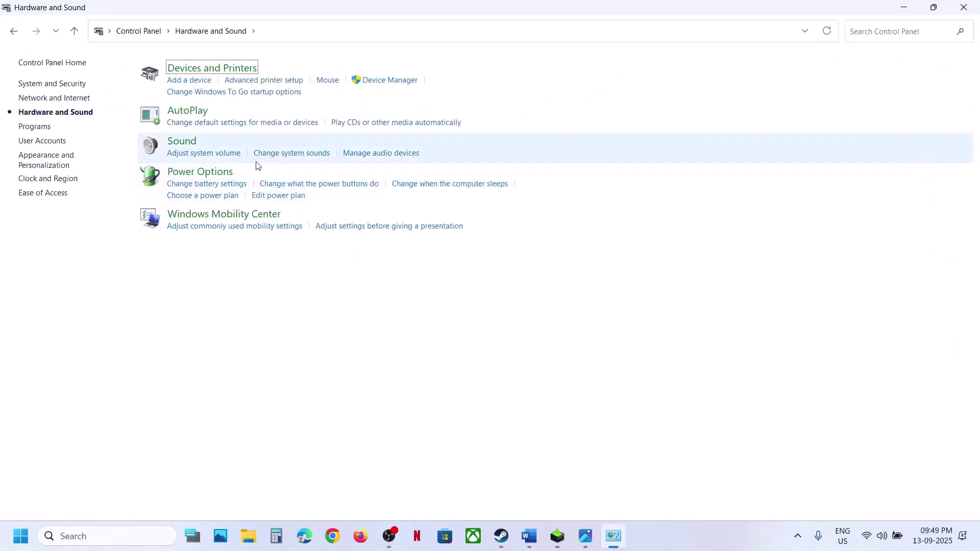
click(193, 176)
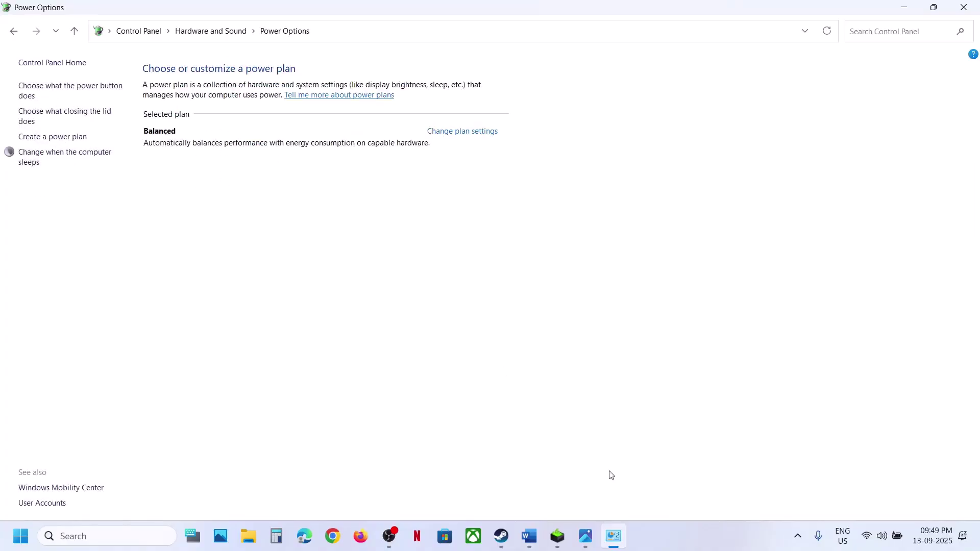
Step: Preview the Power Saver reference screenshot in Photos, then return to the Word notes
mouse_move(580, 549)
click(571, 501)
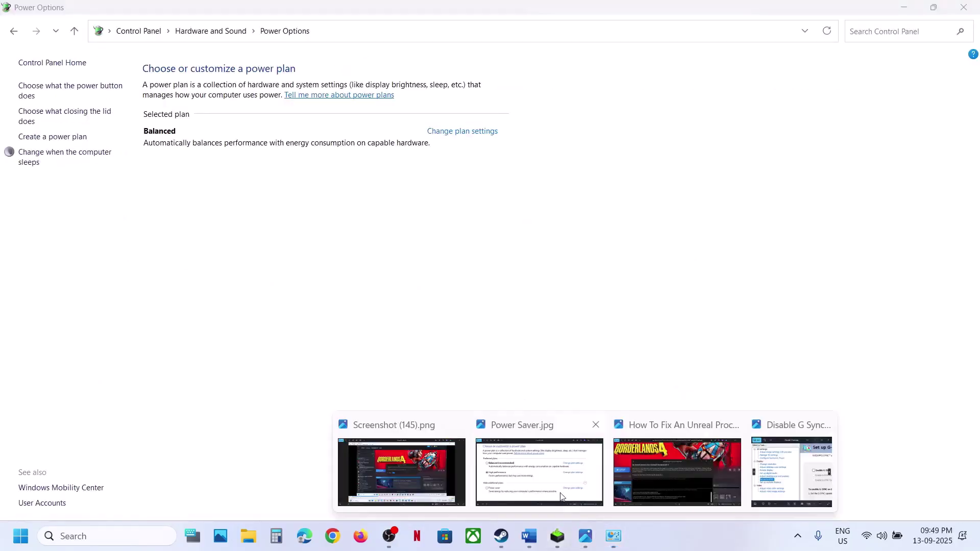
mouse_move(582, 536)
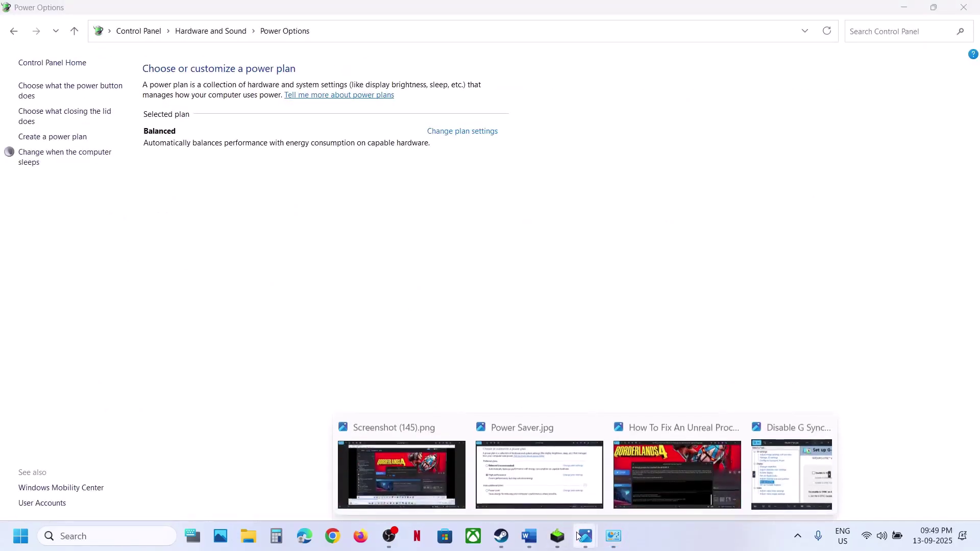
mouse_move(560, 489)
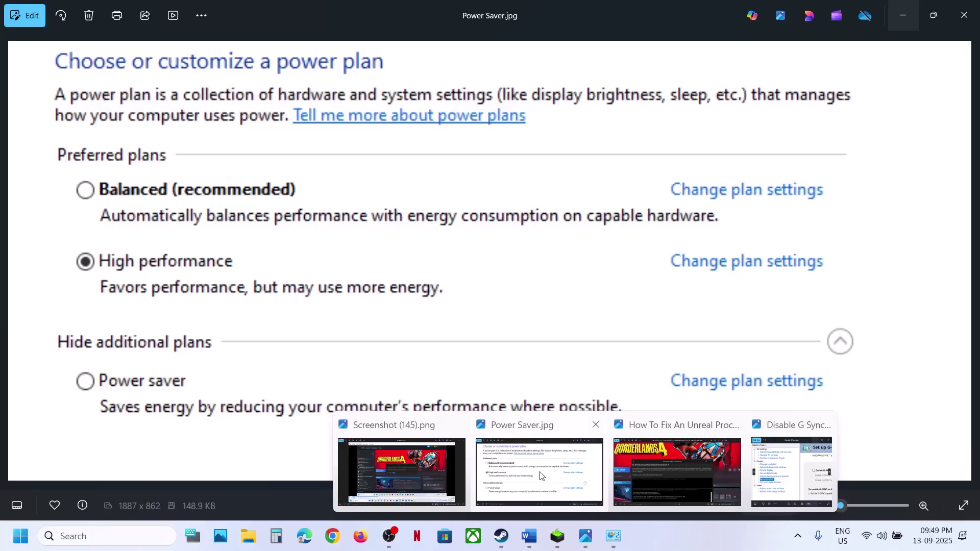
click(538, 537)
Step: Scroll to Step 4 and highlight its install and core ratio lines, selecting the 'Intel Extreme Tuning Utility' name
scroll(334, 294, down, 3)
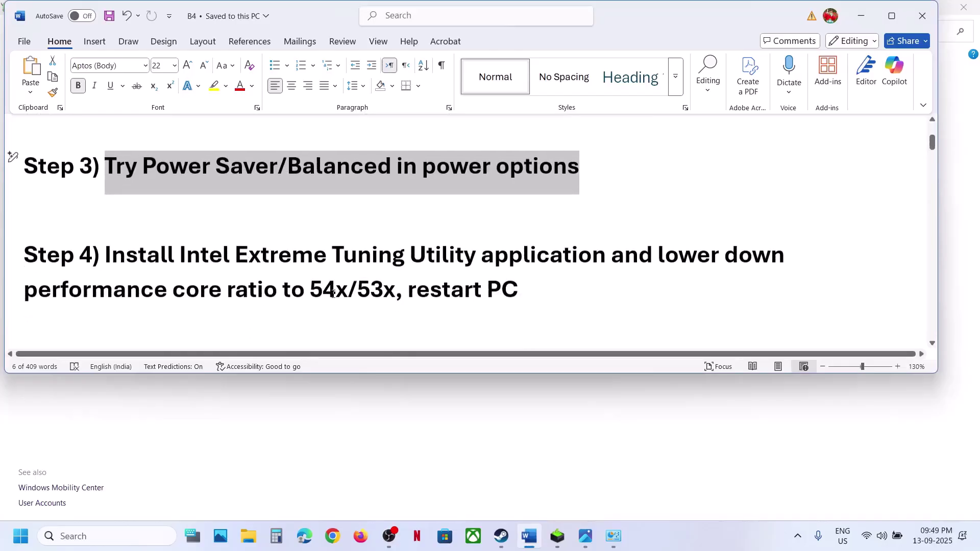
drag(133, 247, 495, 247)
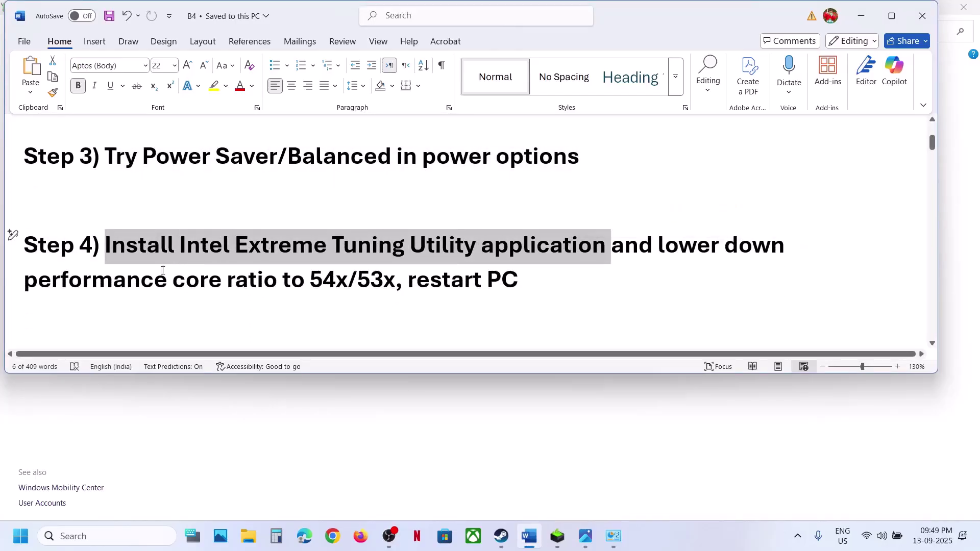
drag(104, 287, 485, 284)
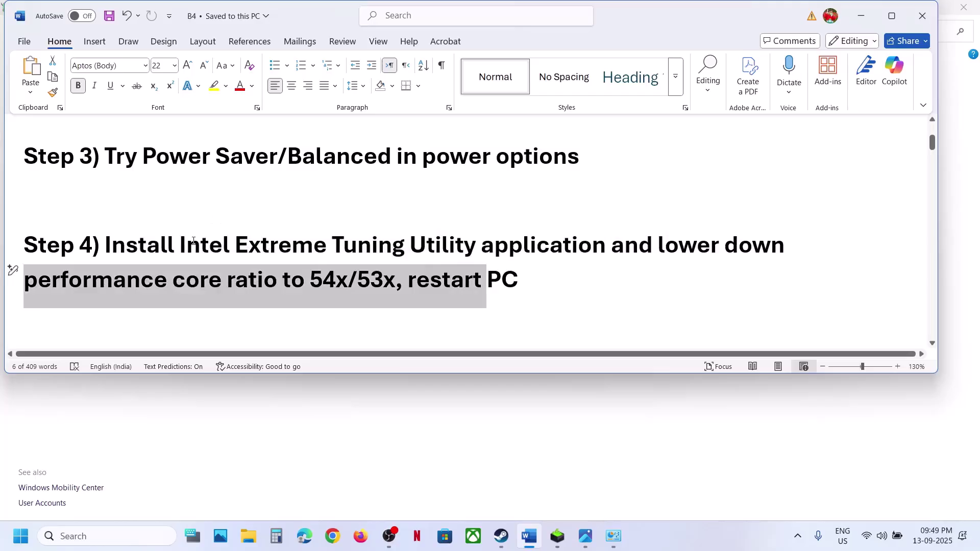
drag(182, 244, 607, 244)
key(ctrl+c)
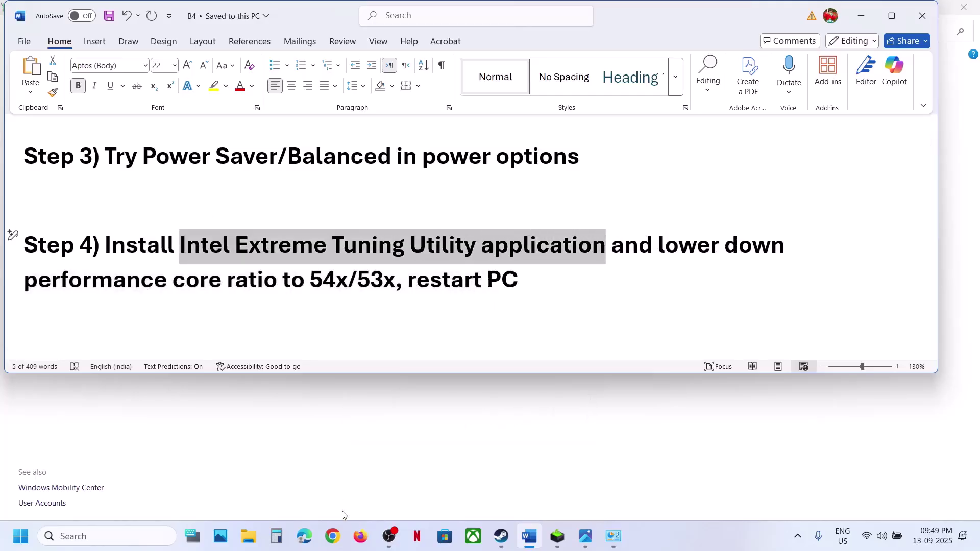
click(343, 534)
Step: Search Intel Extreme Tuning Utility in a new Chrome tab, open Intel's XTU 10.0.1.31 download page, then show the Power Saver image
key(super+s)
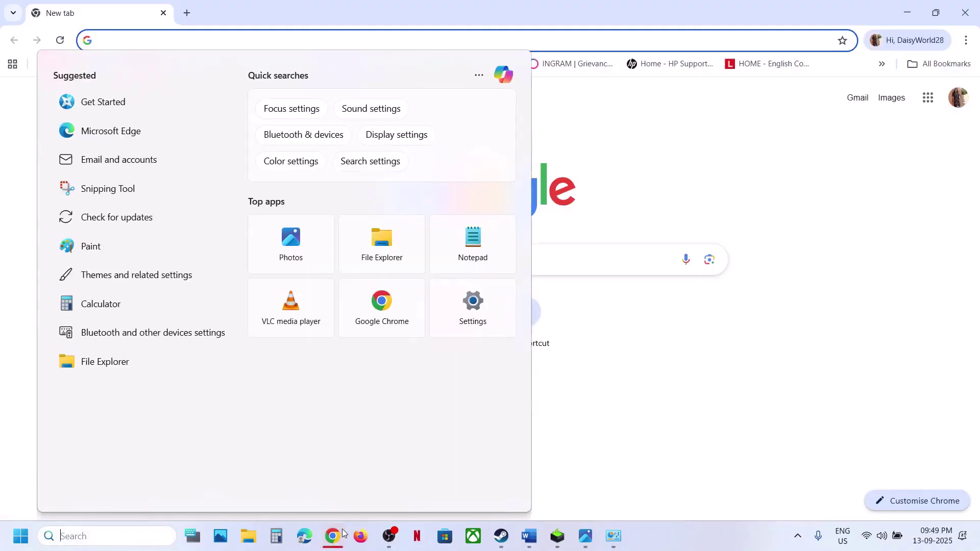
click(688, 102)
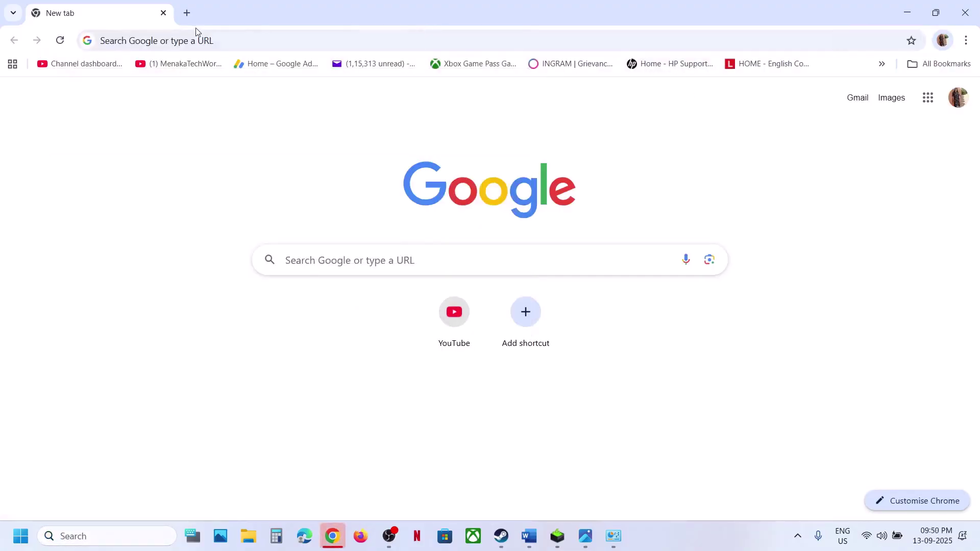
click(187, 13)
key(ctrl+v)
key(Return)
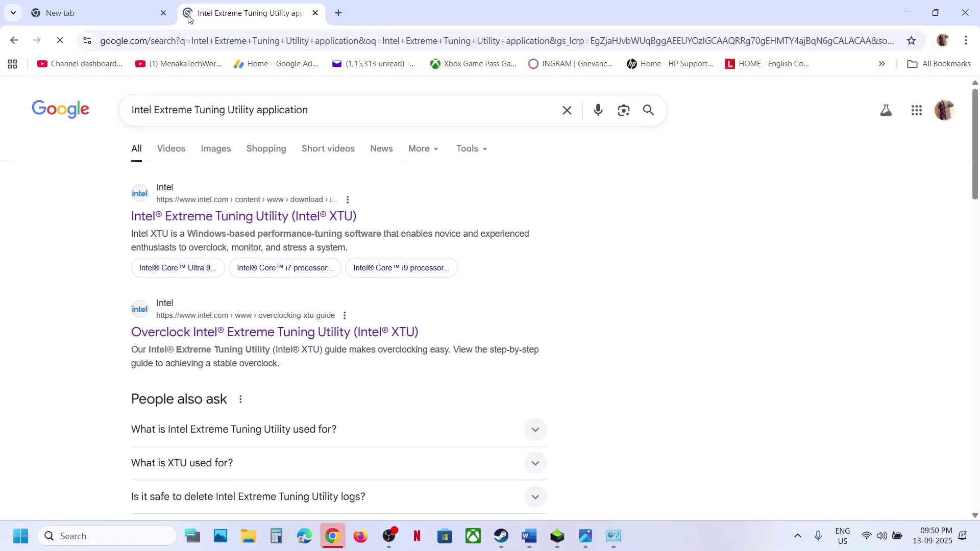
click(261, 223)
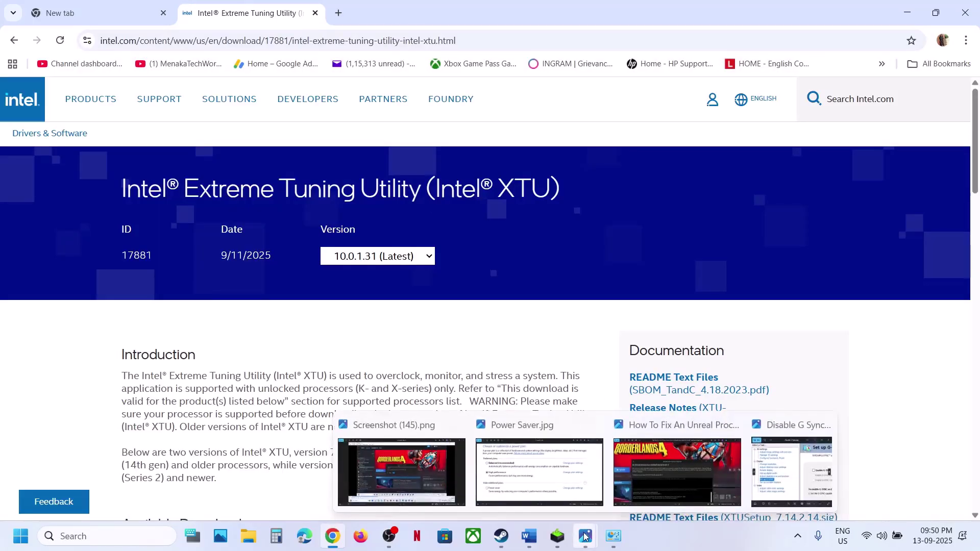
click(557, 490)
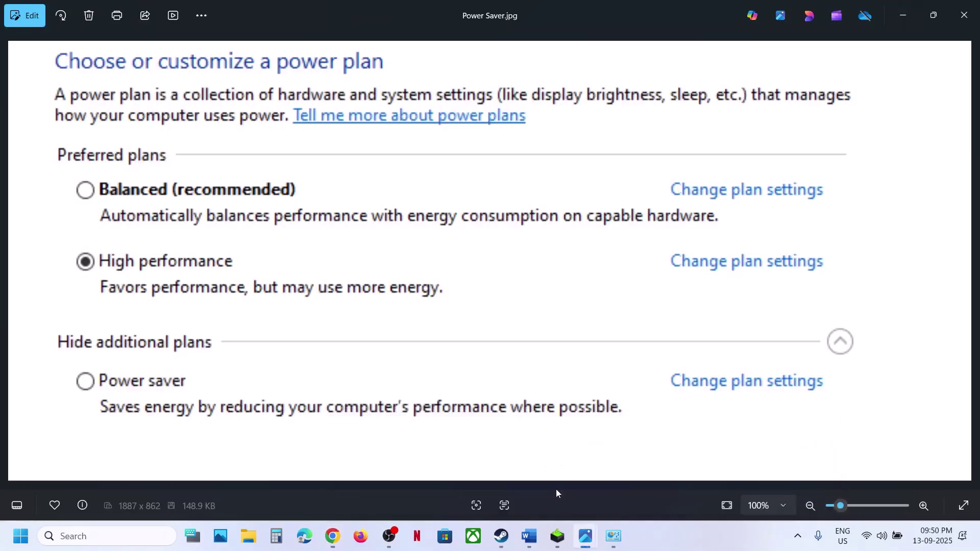
Step: Advance to the XTU screenshot with Performance Core Ratio 55x and Efficient Core Ratio 44x, zooming in and out
key(Right)
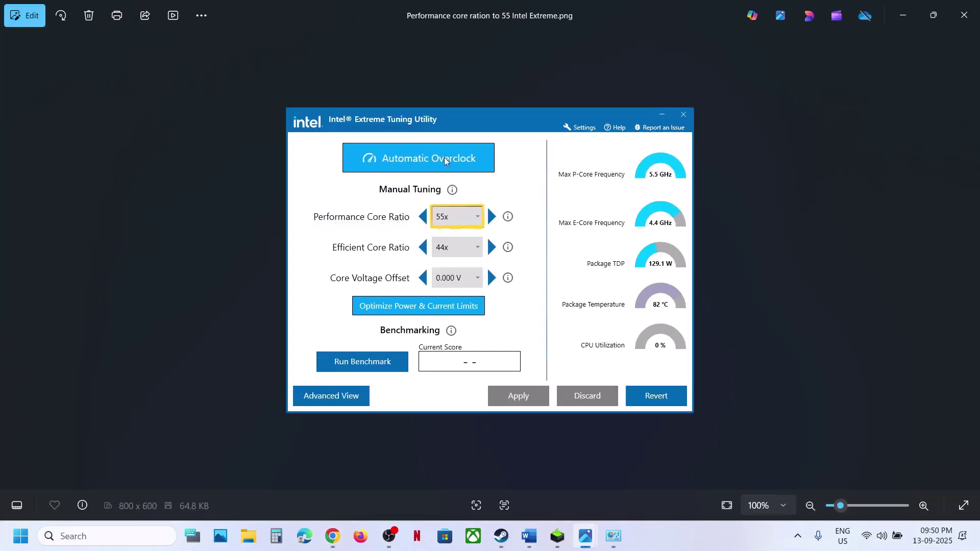
scroll(445, 161, up, 3)
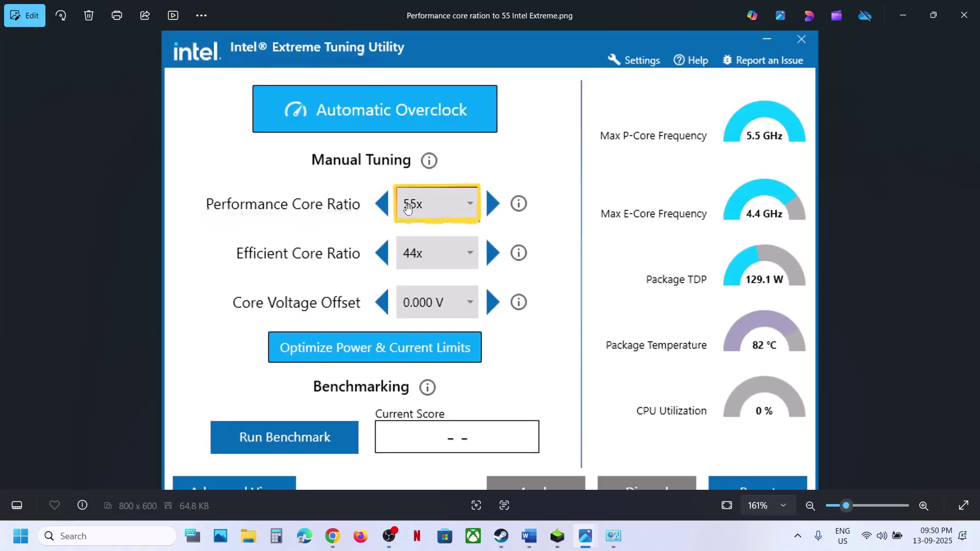
scroll(505, 382, down, 2)
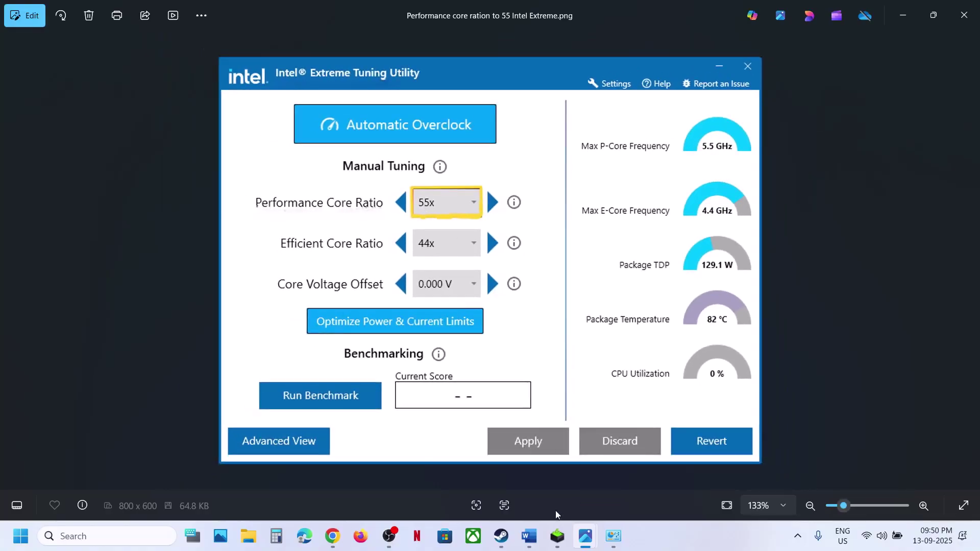
Step: Close the screenshot viewer and bring the Word steps document to the front
click(974, 14)
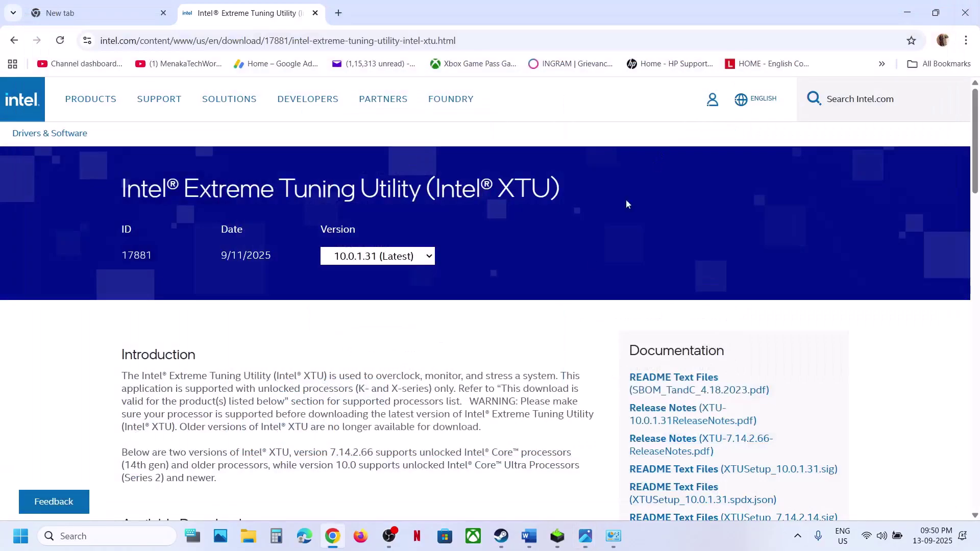
click(503, 545)
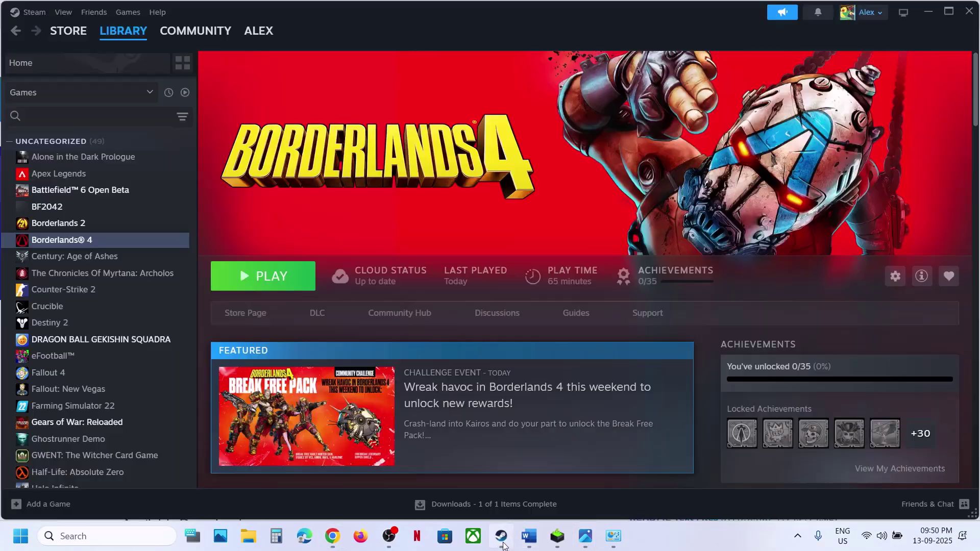
click(529, 536)
Step: Highlight Step 4's 54x/53x core ratio and restart advice, then Step 5's GPU scheduling heading
scroll(374, 273, down, 1)
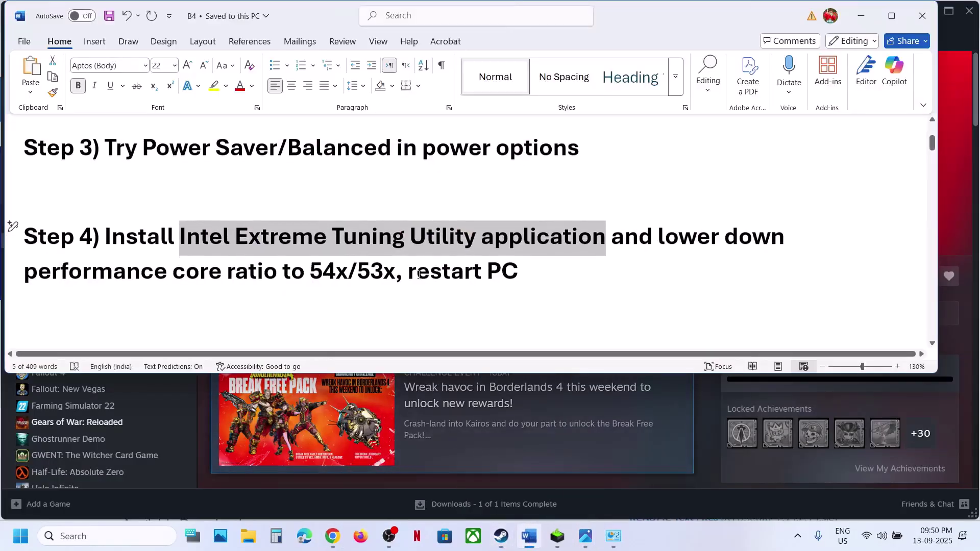
drag(250, 266, 527, 274)
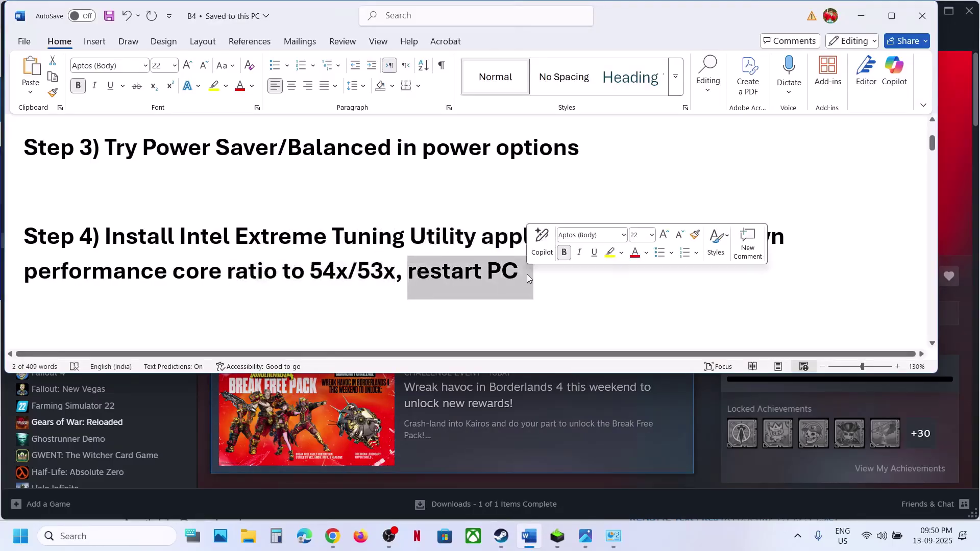
click(200, 250)
scroll(199, 250, down, 3)
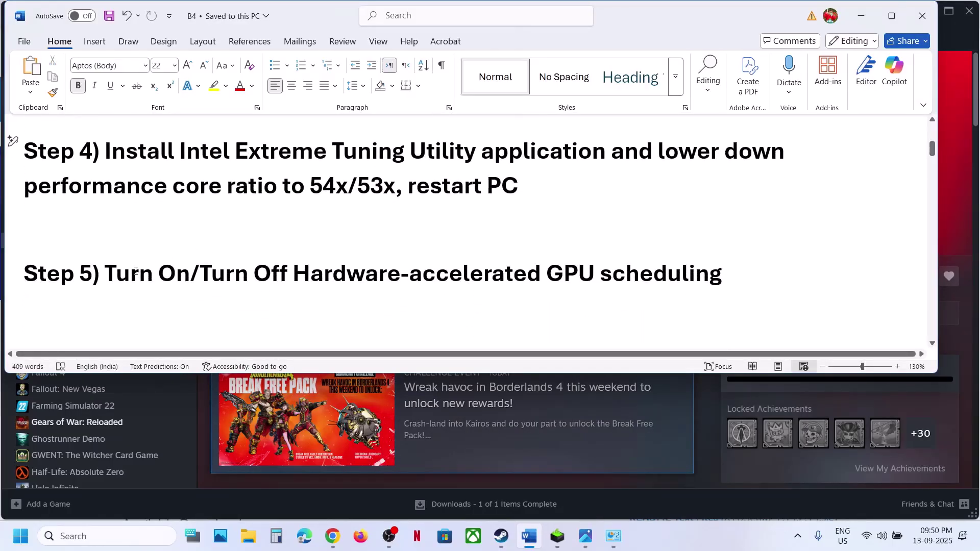
drag(135, 271, 659, 278)
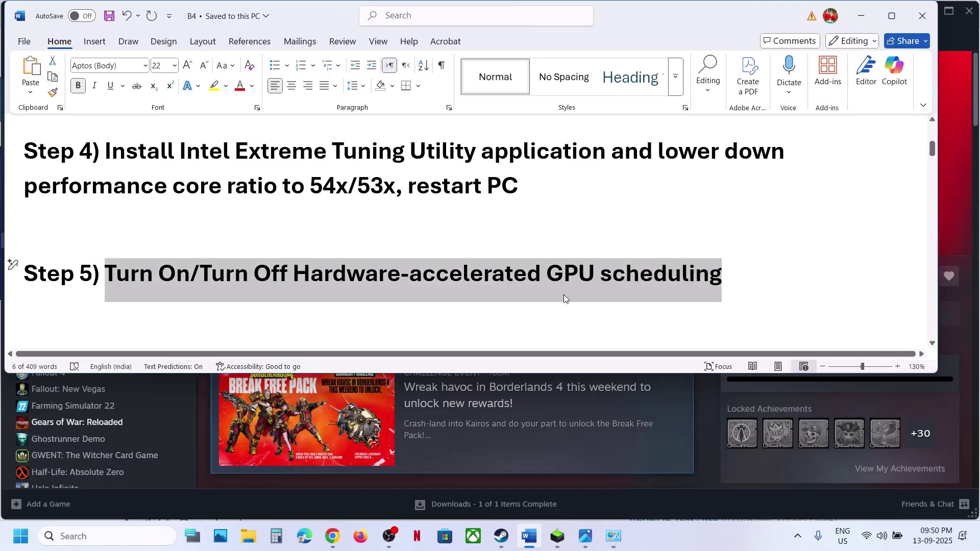
Step: Open Graphics settings by searching 'graphics' and toggle Hardware-accelerated GPU scheduling off, then back on
click(110, 536)
text(g)
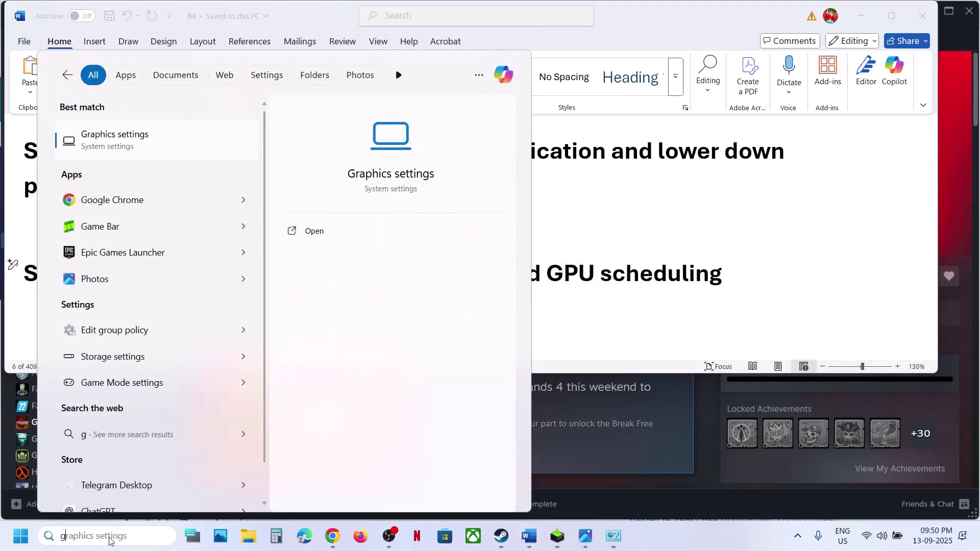
text(raphics)
key(Return)
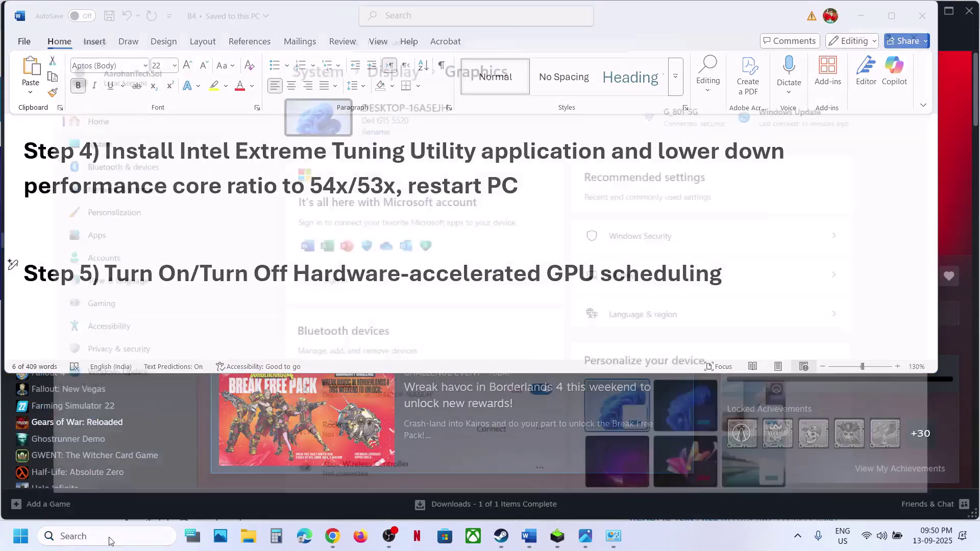
click(344, 216)
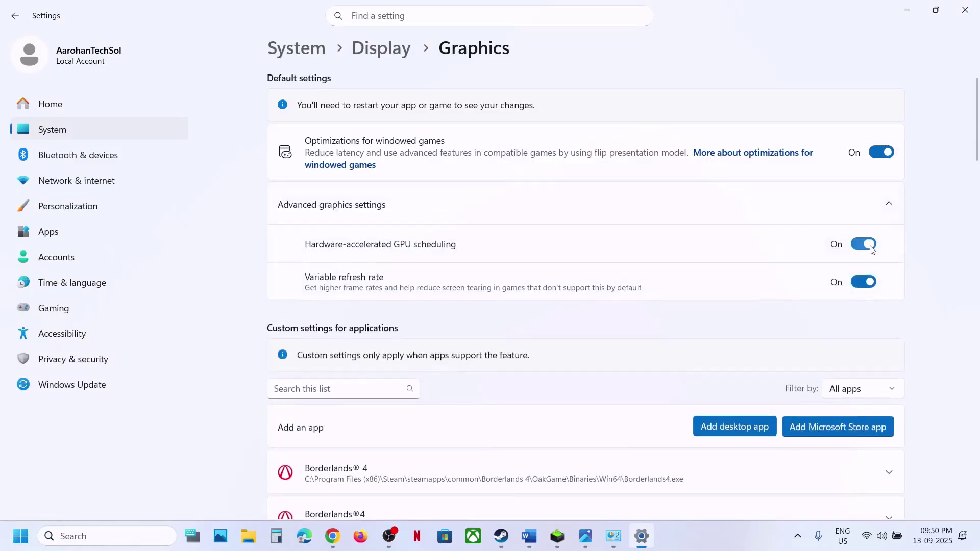
click(868, 245)
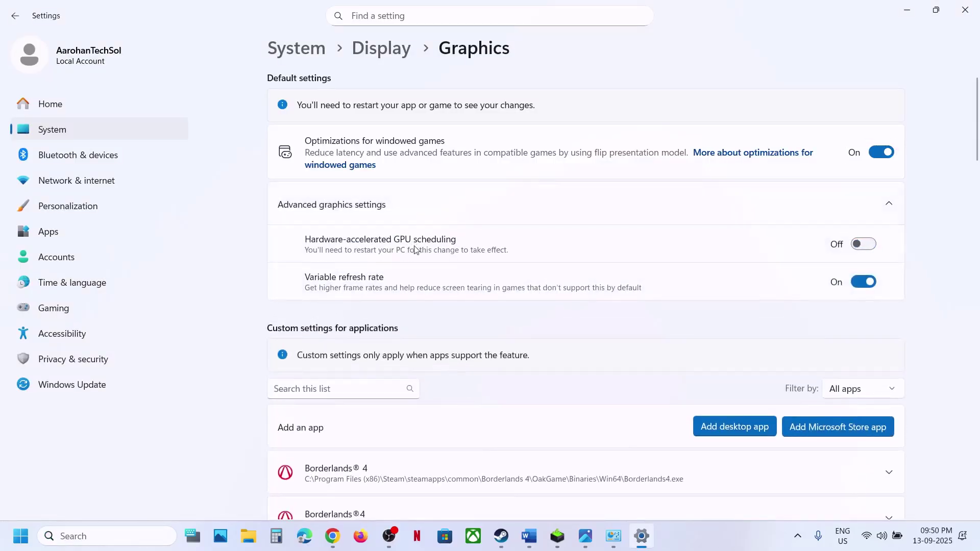
click(868, 247)
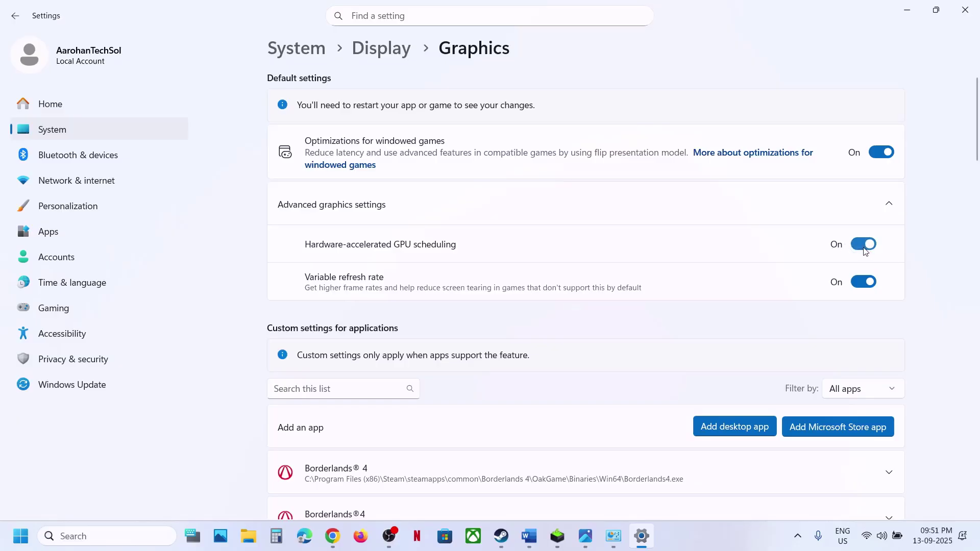
Step: Close Settings, scroll the notes down, and highlight the Step 6 disable G Sync instruction
click(965, 11)
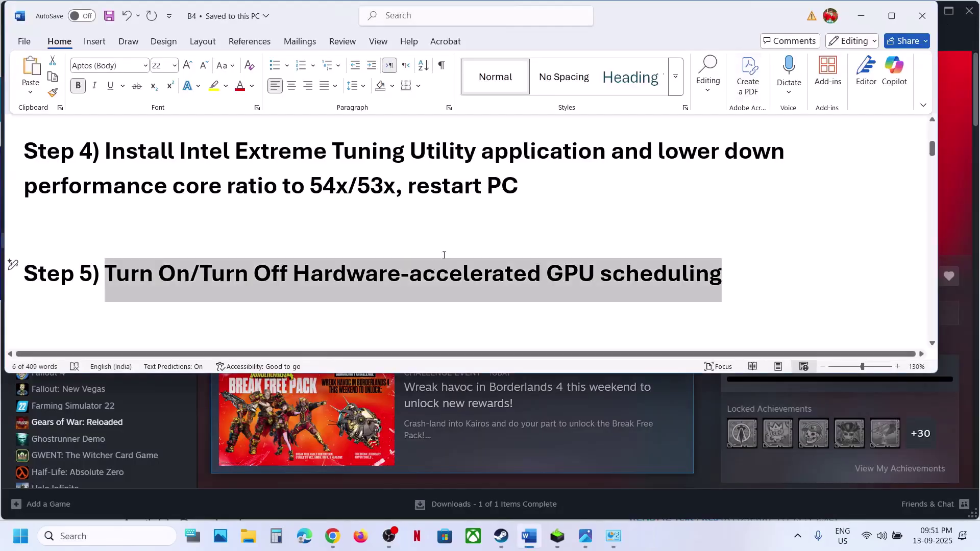
scroll(312, 274, down, 1)
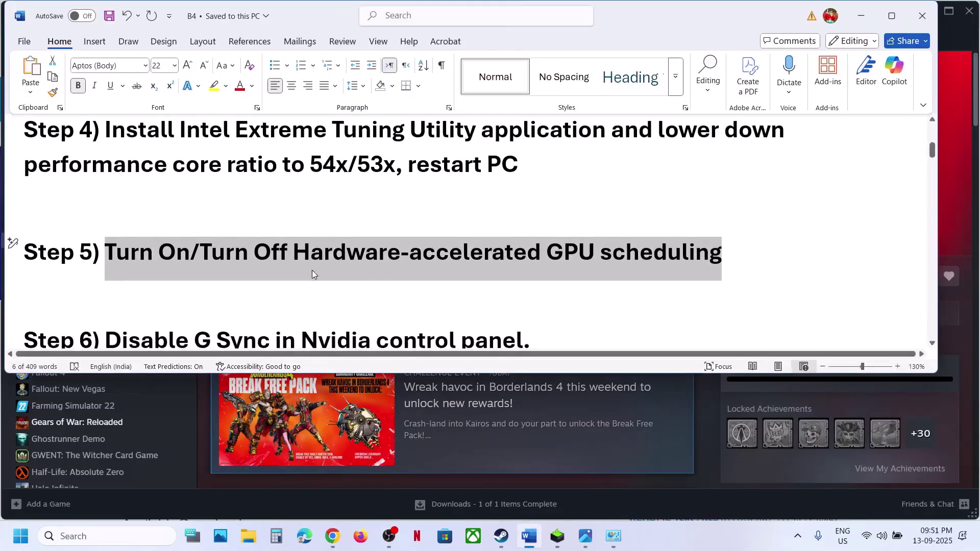
scroll(313, 274, down, 2)
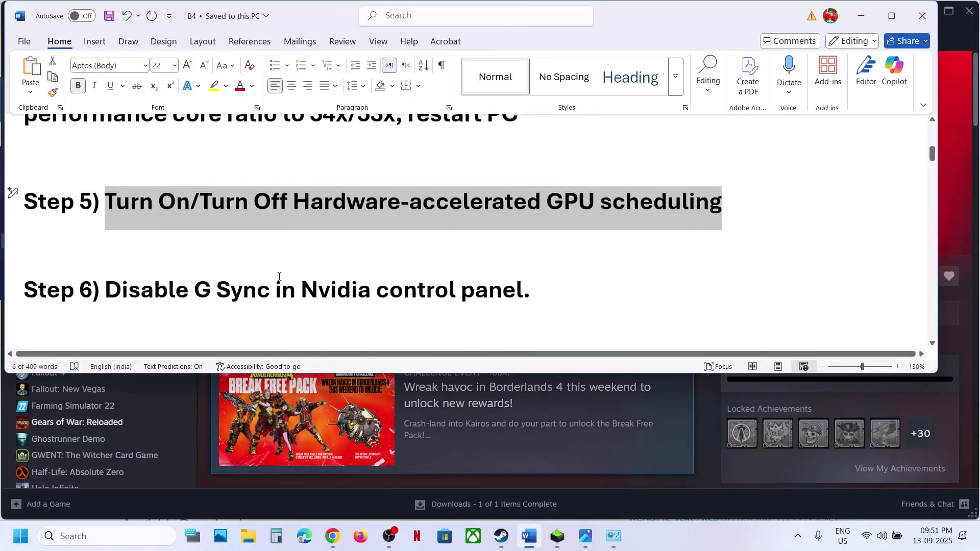
drag(132, 292, 495, 289)
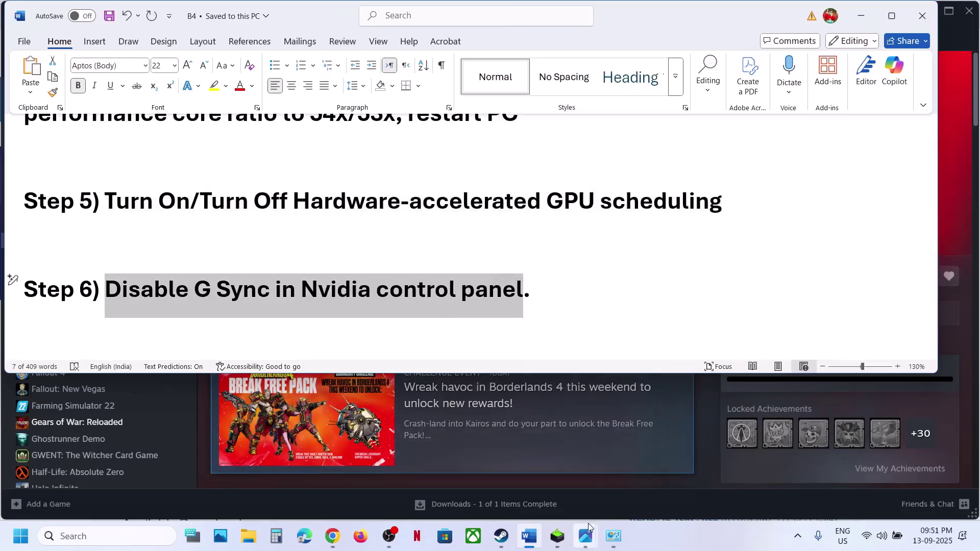
Step: Preview the Disable G Sync screenshot, then highlight Step 7's NVIDIA optimization for Borderlands 4 instruction
mouse_move(588, 527)
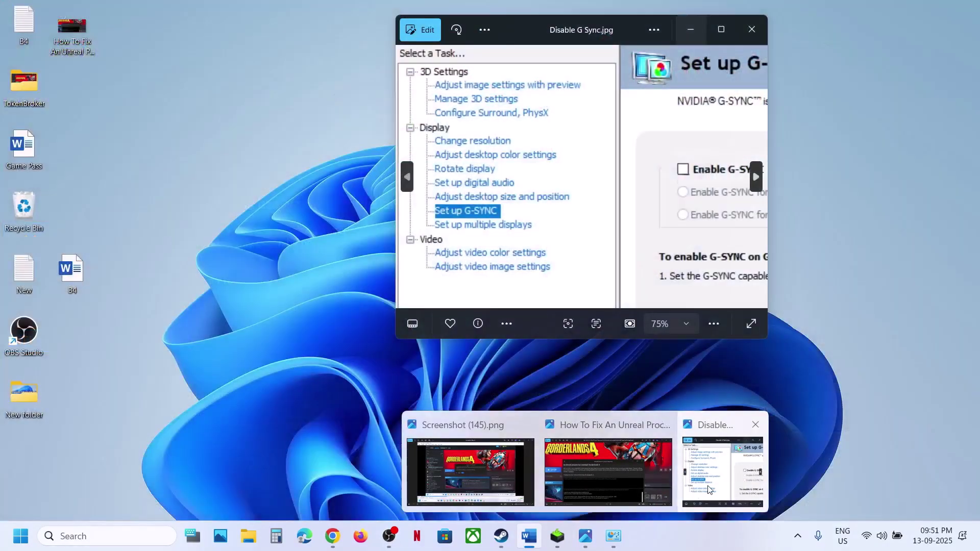
click(707, 485)
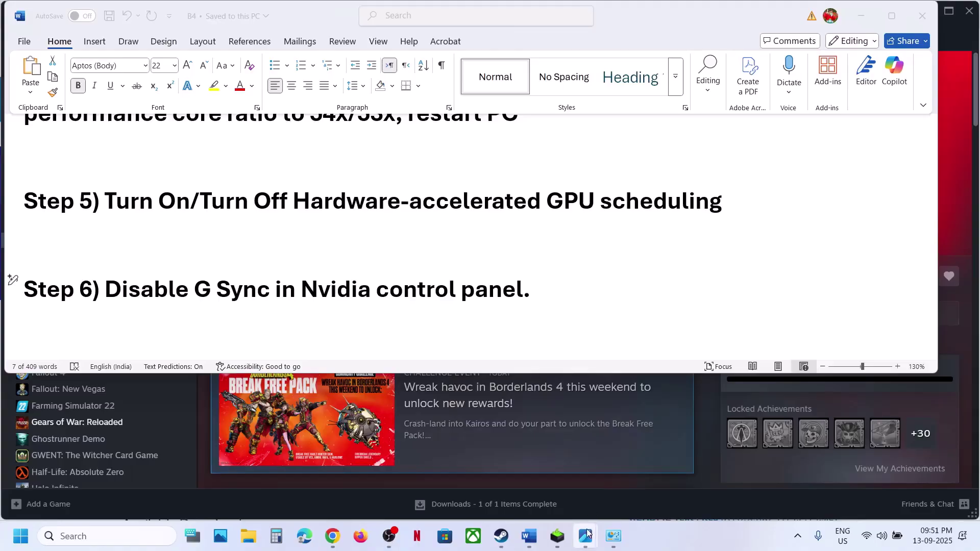
mouse_move(586, 536)
click(709, 478)
mouse_move(705, 479)
scroll(395, 265, down, 3)
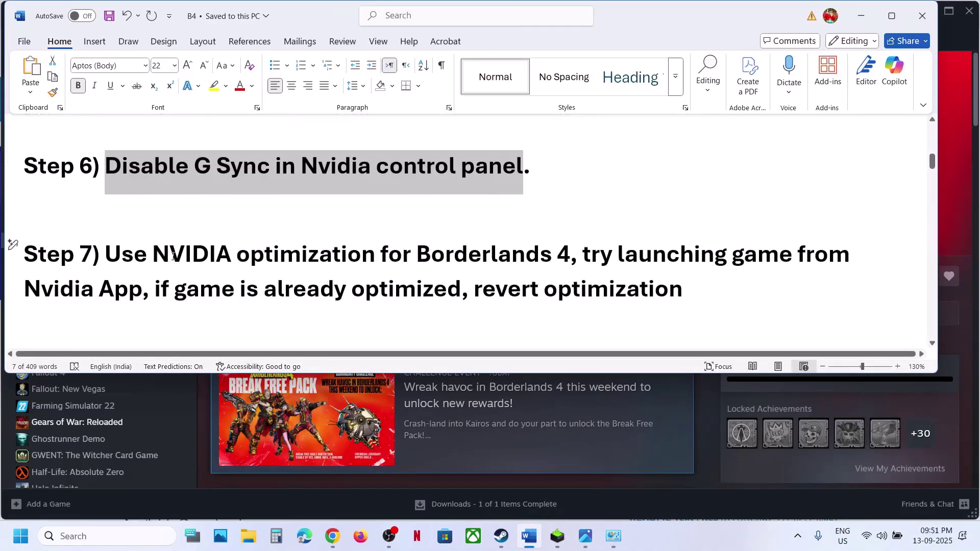
drag(174, 257, 571, 255)
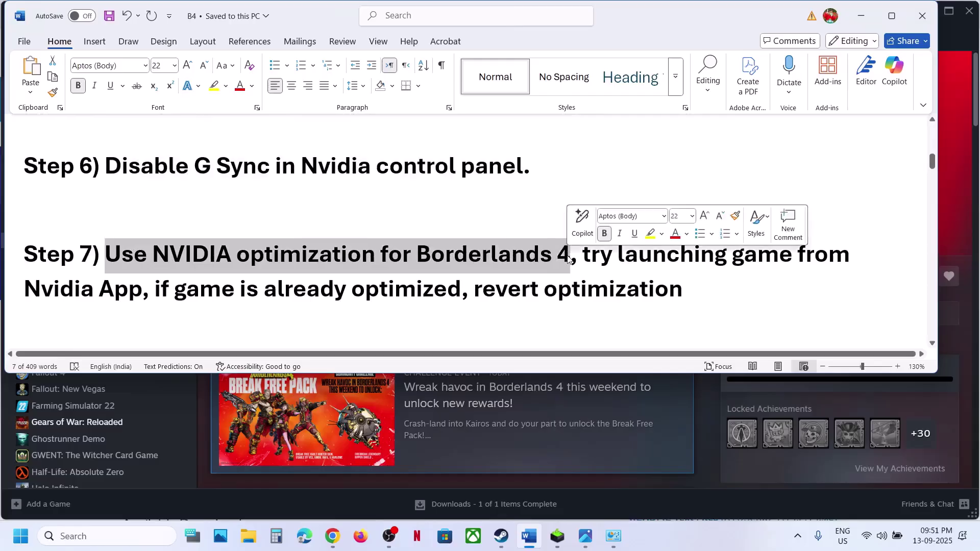
Step: Launch the NVIDIA App via a search for 'nvi' and open Borderlands 4's program settings
click(117, 540)
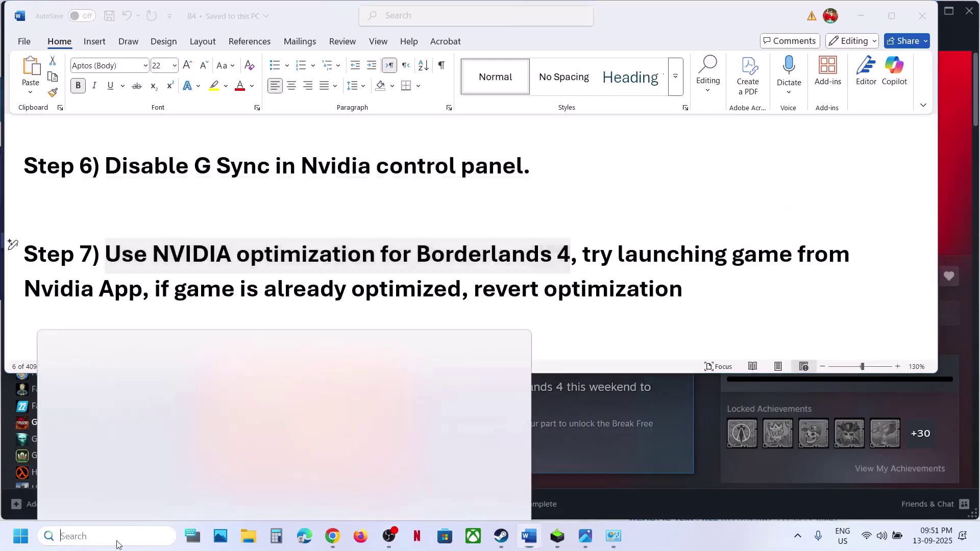
text(nvi)
key(Return)
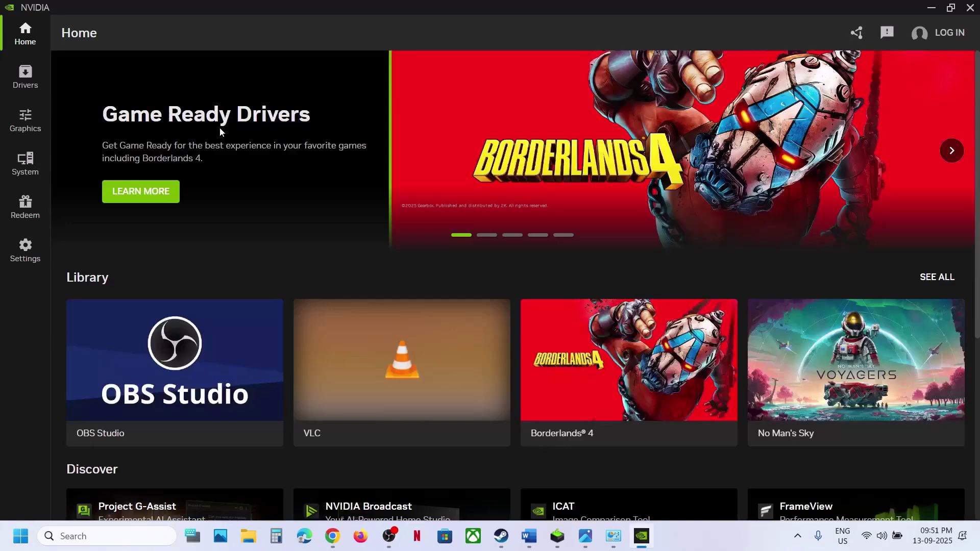
mouse_move(614, 370)
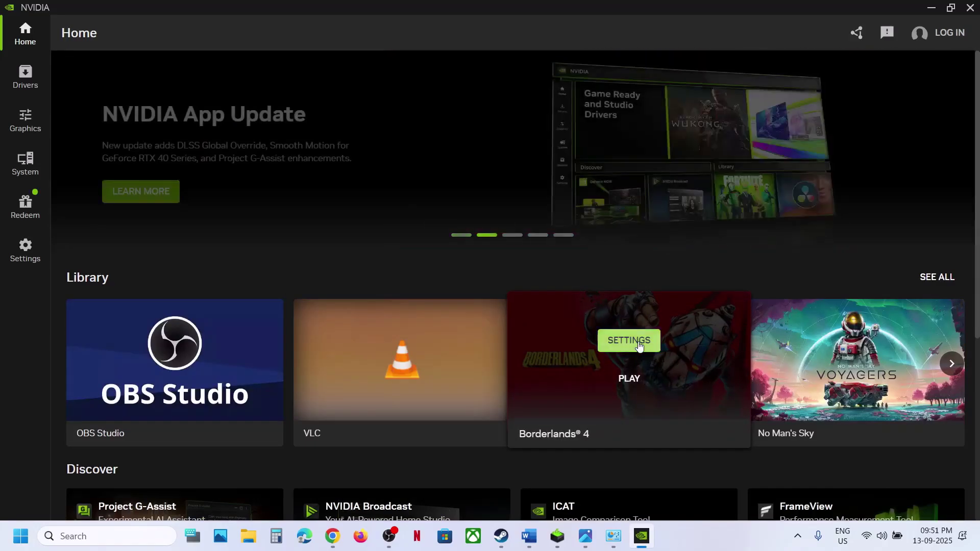
click(629, 340)
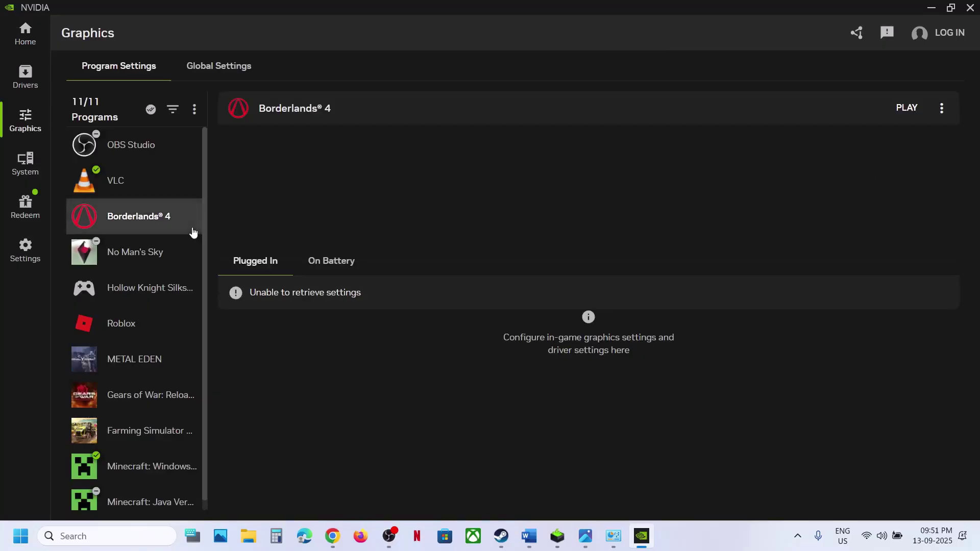
Step: Compare OBS Studio's program settings with Borderlands 4's, then return to the Word steps document
click(153, 146)
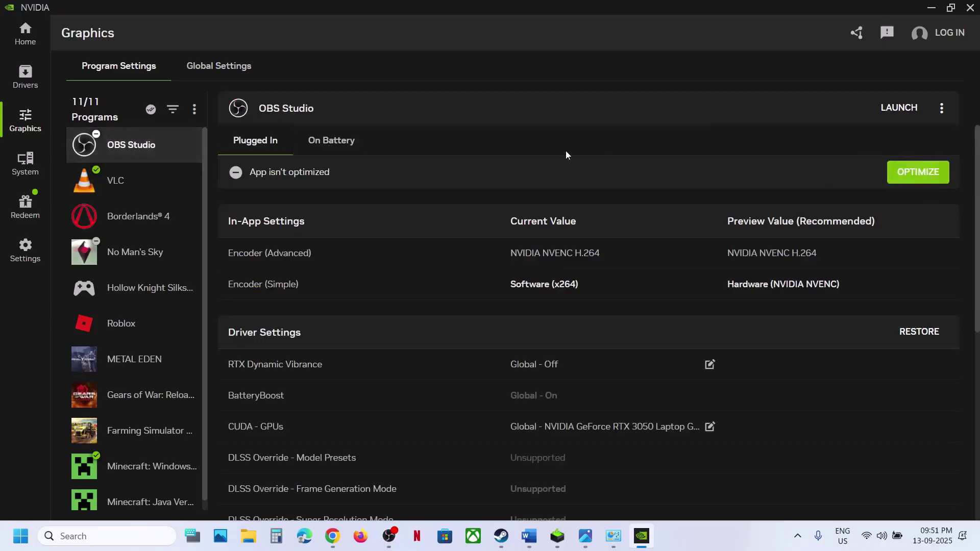
click(153, 217)
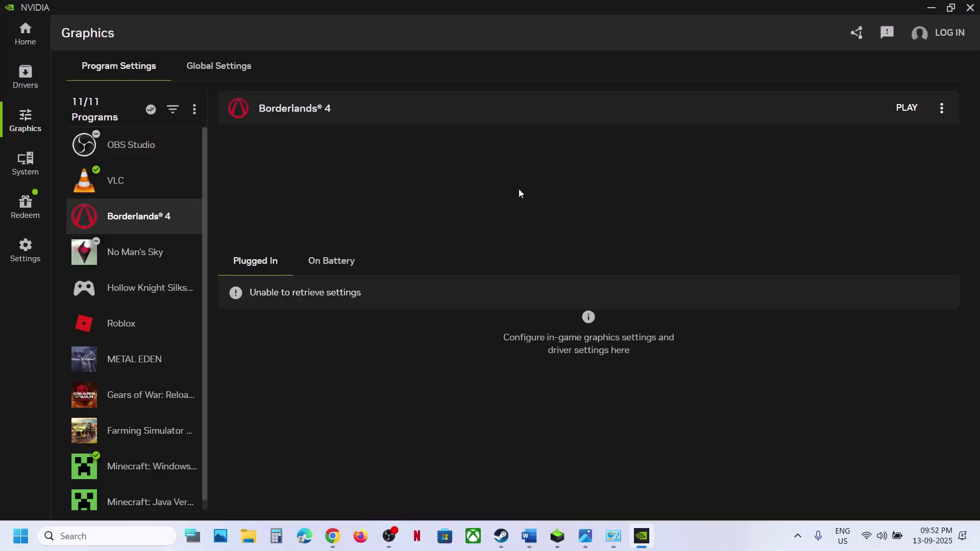
click(154, 153)
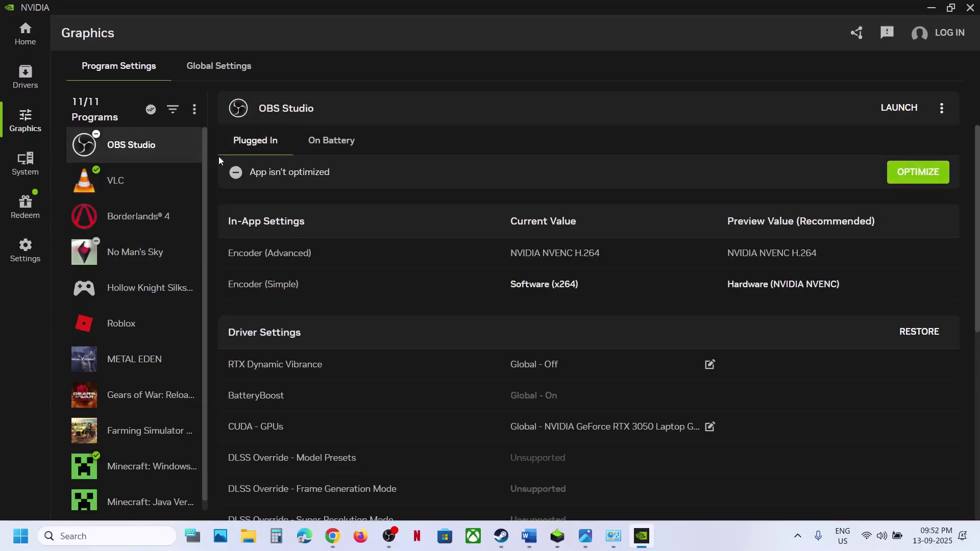
click(122, 225)
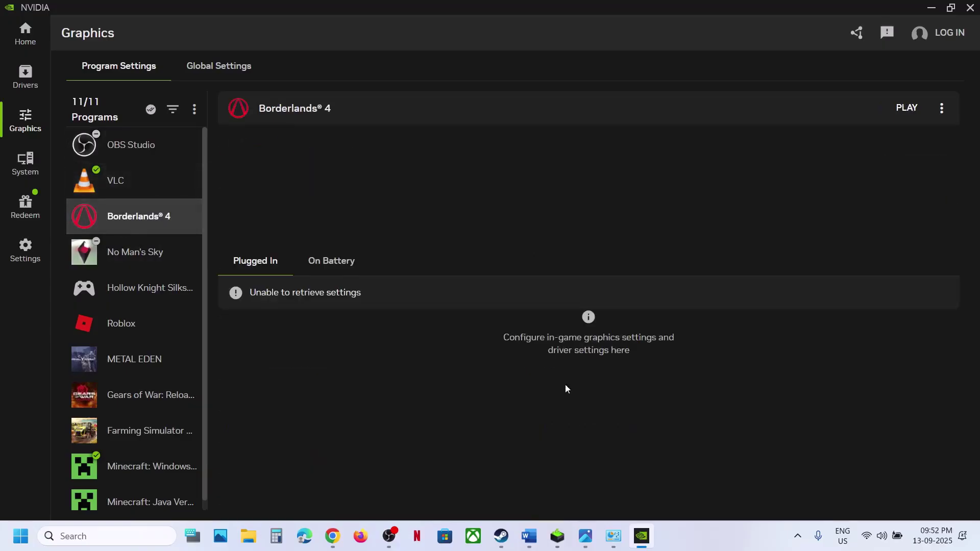
click(530, 543)
Step: Check the NVIDIA App's driver update and Home library, then return to the Word document
click(631, 264)
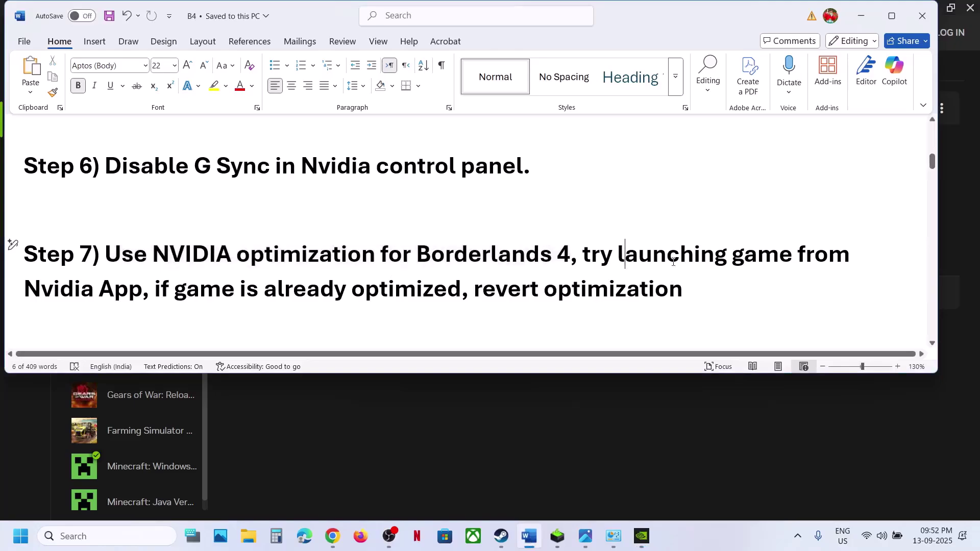
key(alt+Tab)
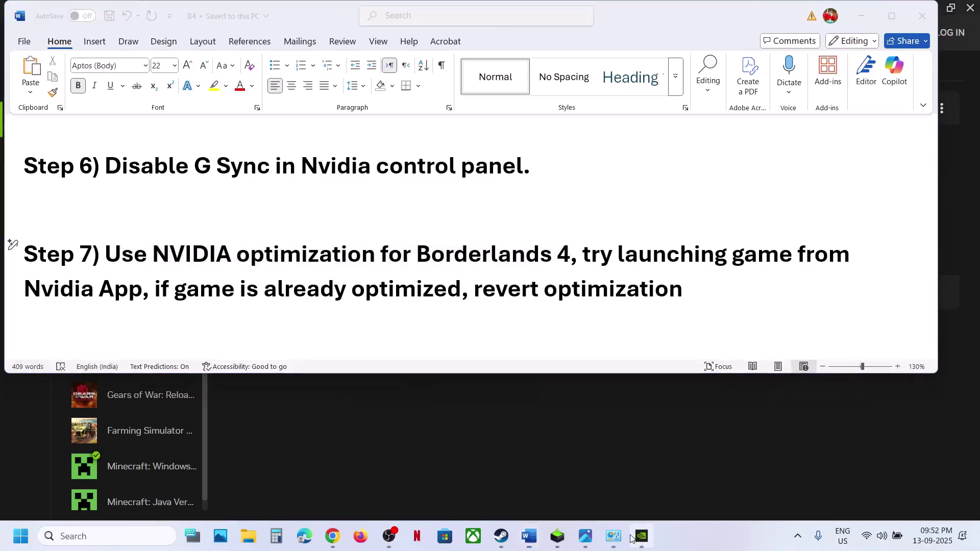
click(26, 76)
click(26, 32)
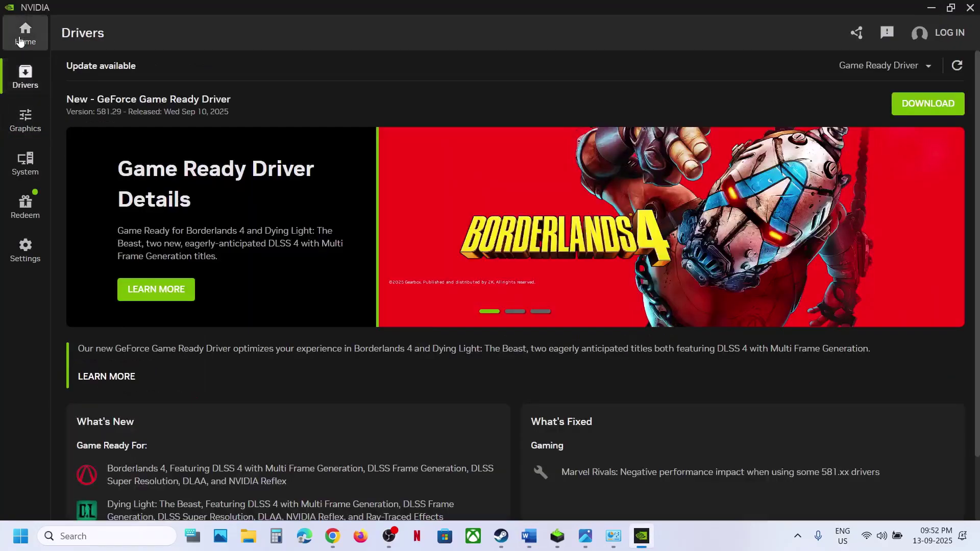
mouse_move(621, 323)
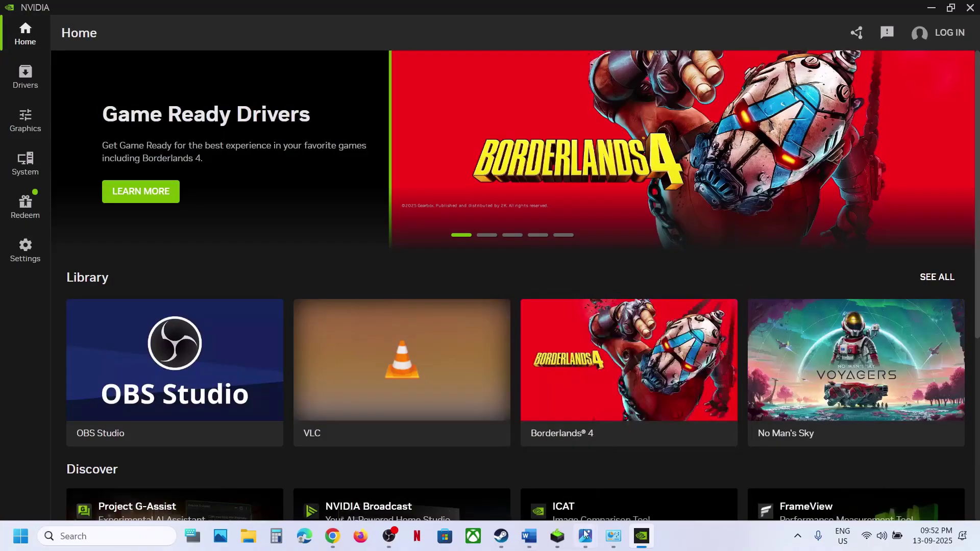
click(534, 545)
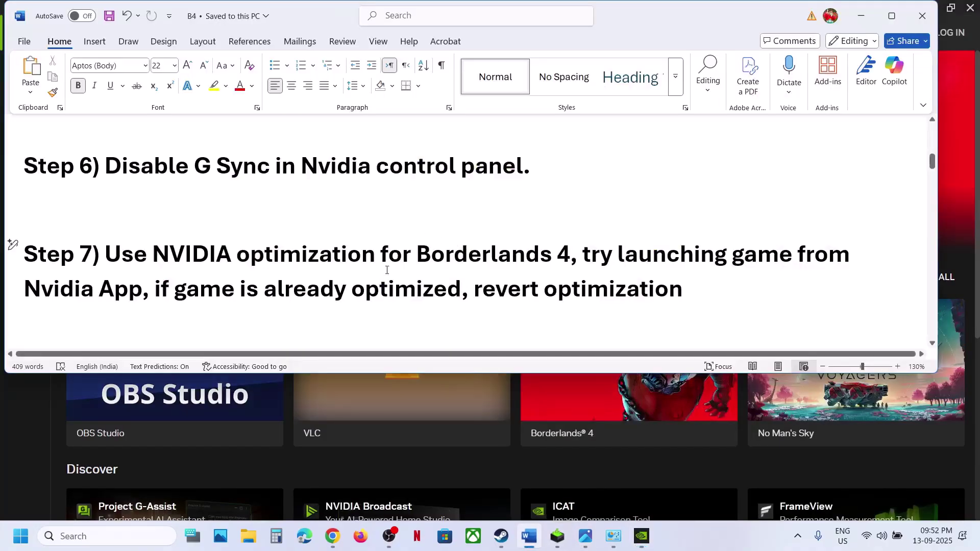
Step: Read through Step 8 and highlight Step 9's Shader Cache size instruction, then switch to NVIDIA App
scroll(195, 319, down, 2)
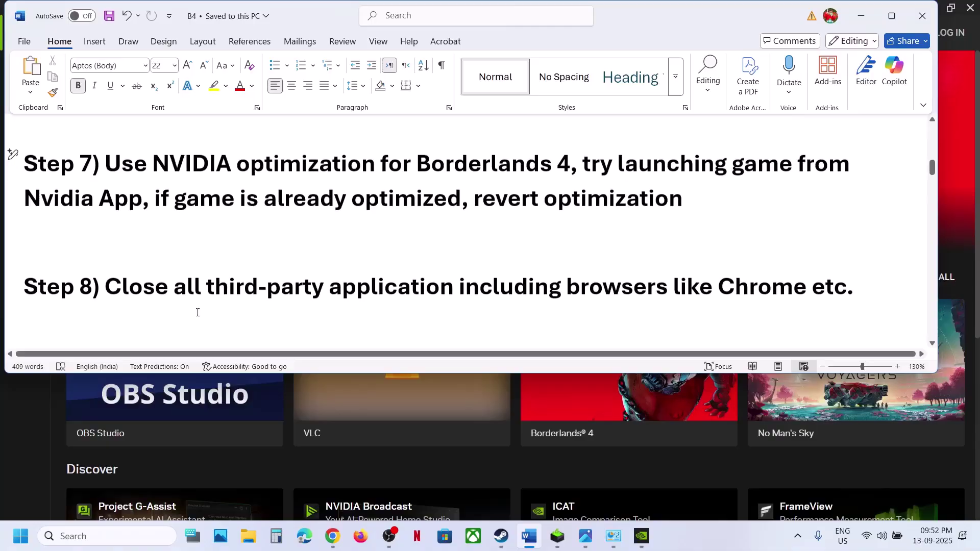
drag(152, 287, 761, 292)
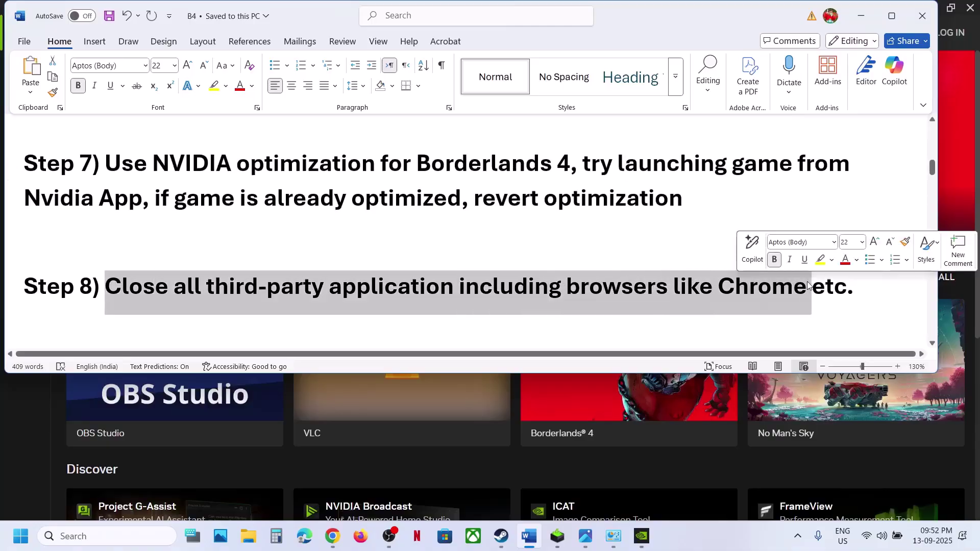
click(755, 292)
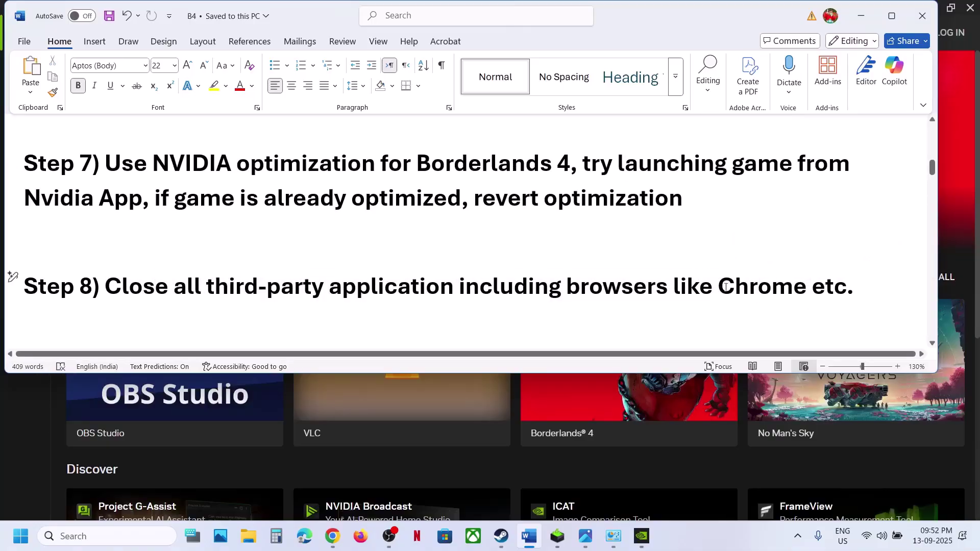
drag(674, 288, 809, 291)
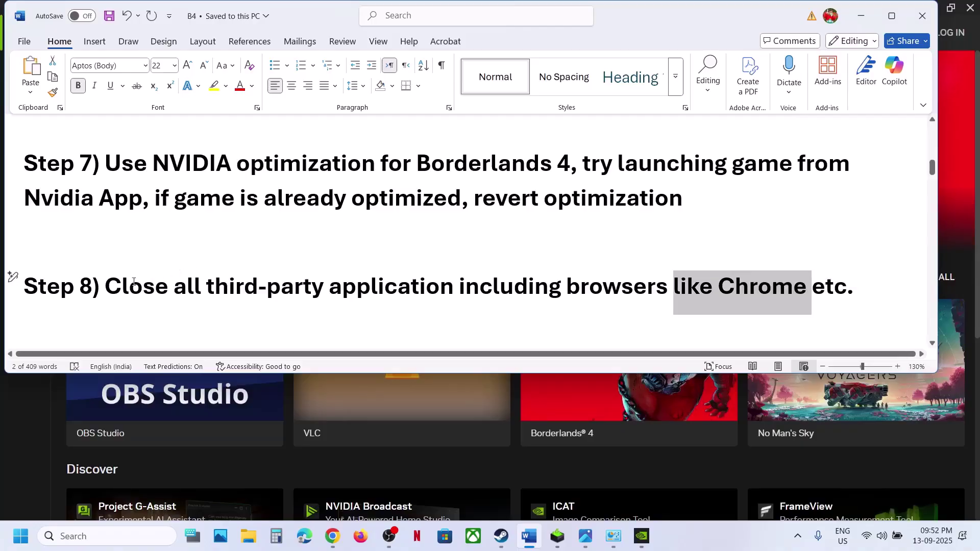
drag(106, 287, 481, 297)
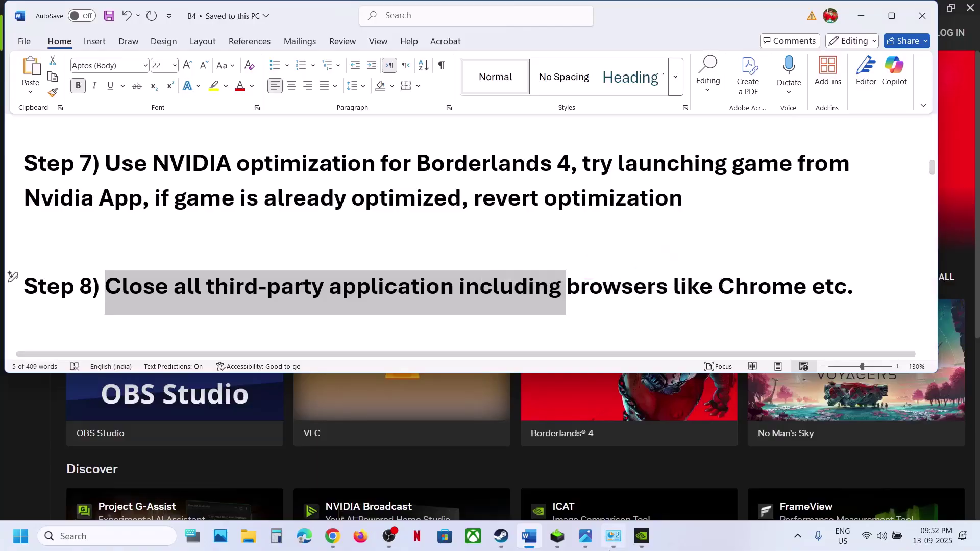
scroll(246, 259, down, 3)
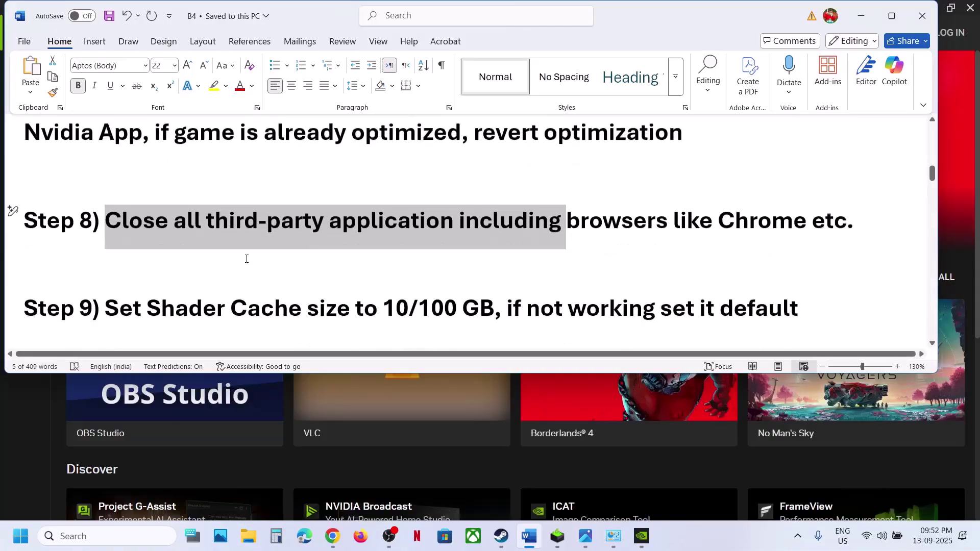
drag(136, 278, 494, 275)
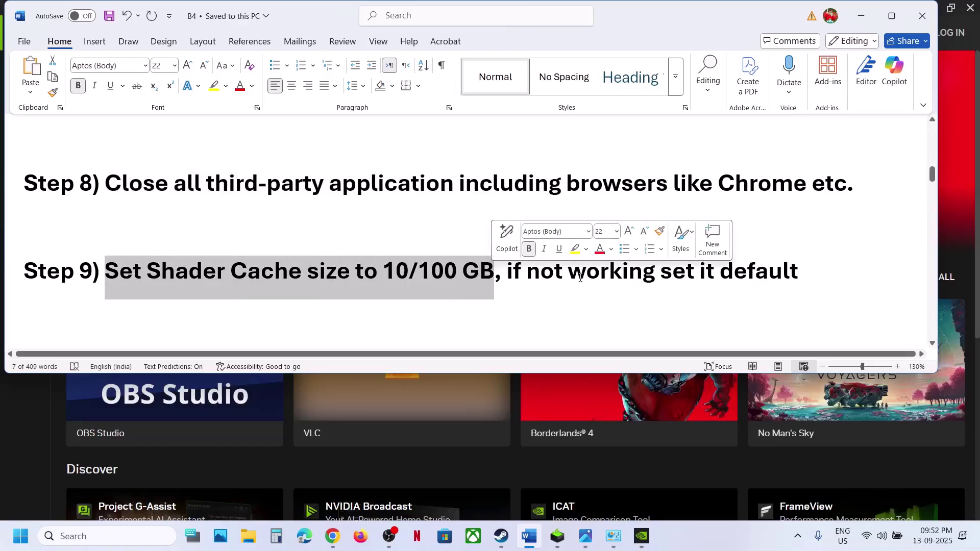
click(642, 536)
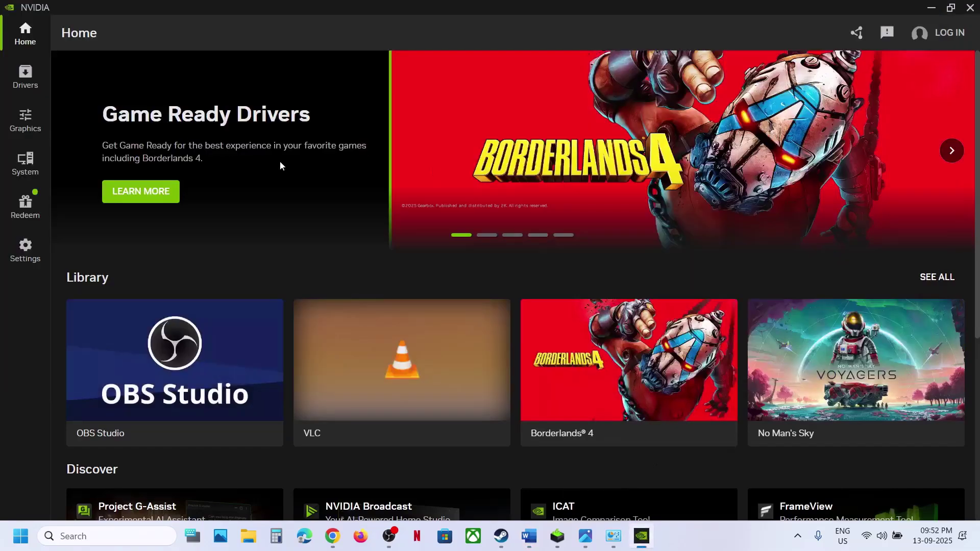
Step: In NVIDIA App's Graphics Global Settings, set Shader Cache Size to 10 GB
click(29, 135)
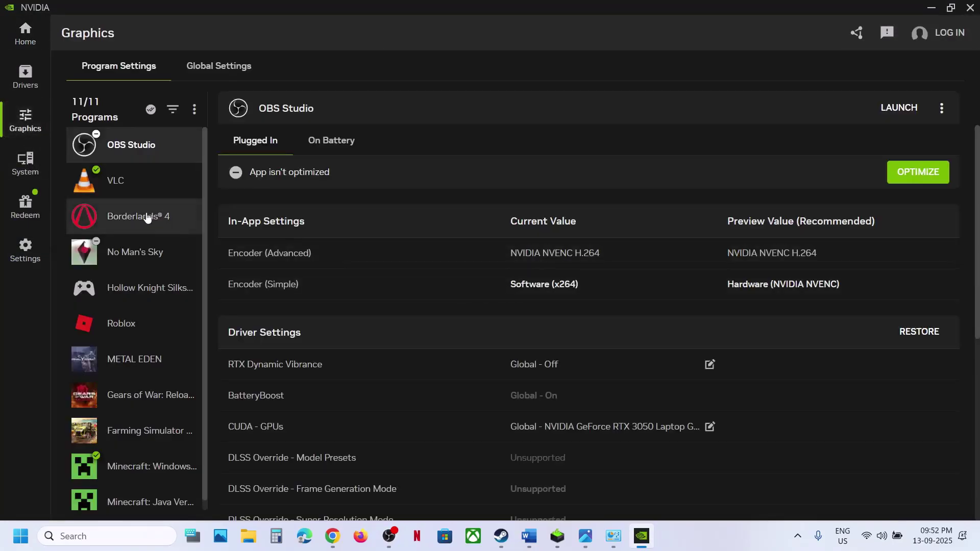
click(148, 218)
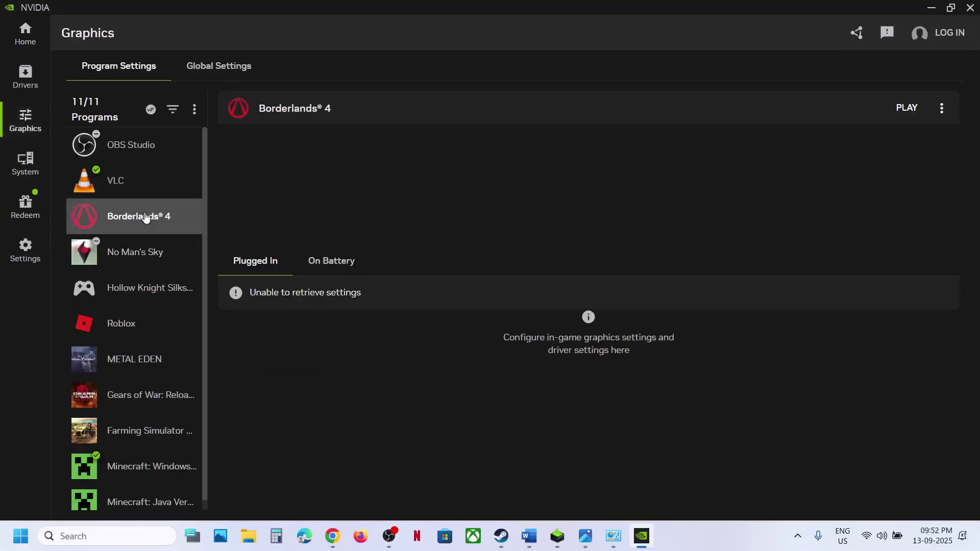
click(206, 70)
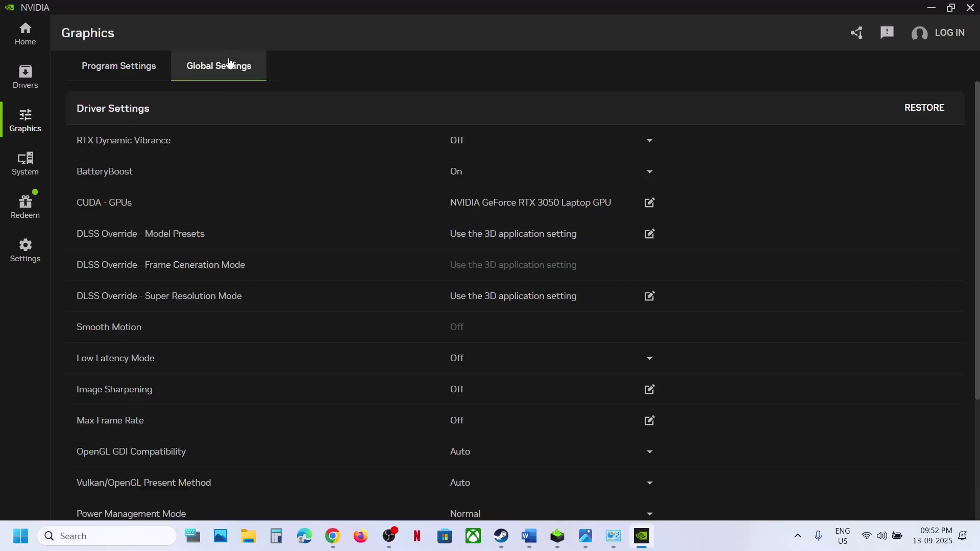
scroll(404, 269, down, 3)
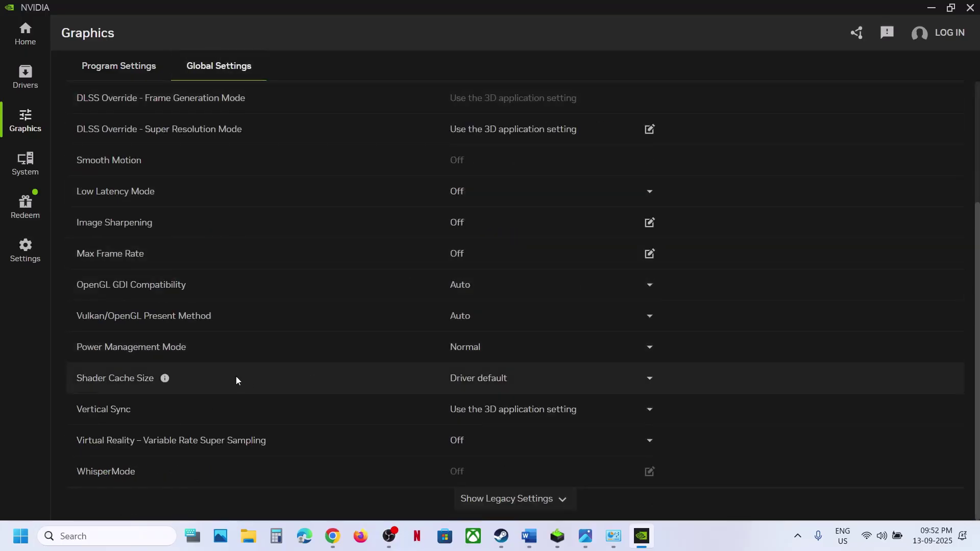
click(534, 382)
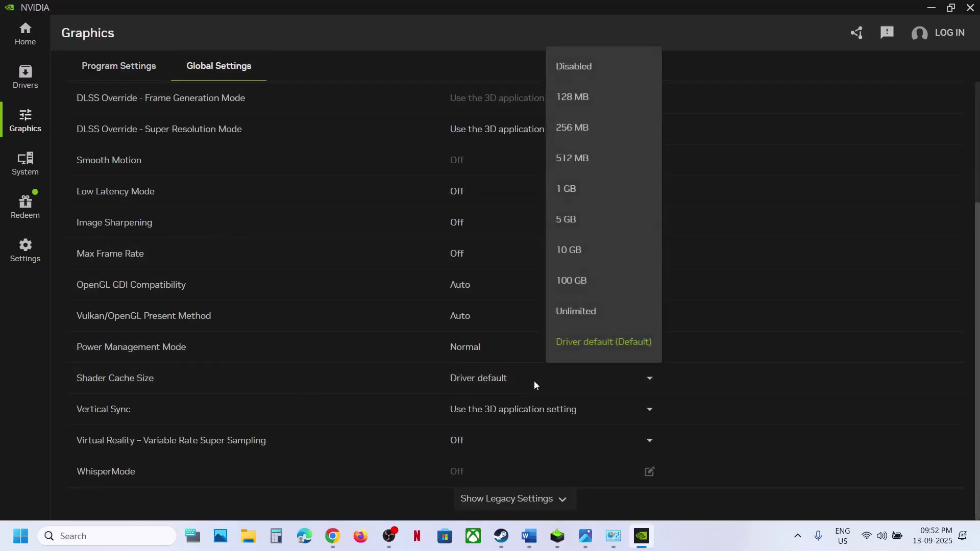
click(571, 254)
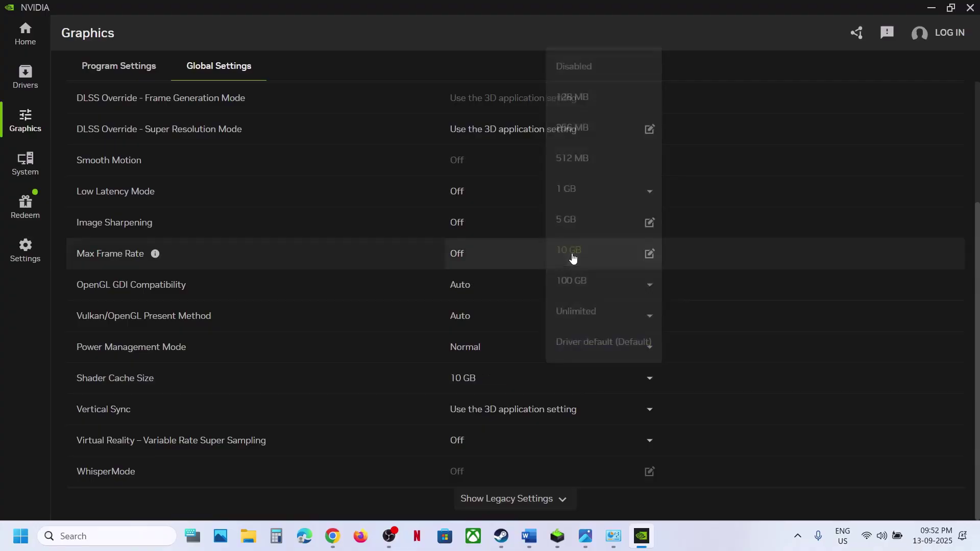
Step: Change Shader Cache Size to 100 GB
click(506, 545)
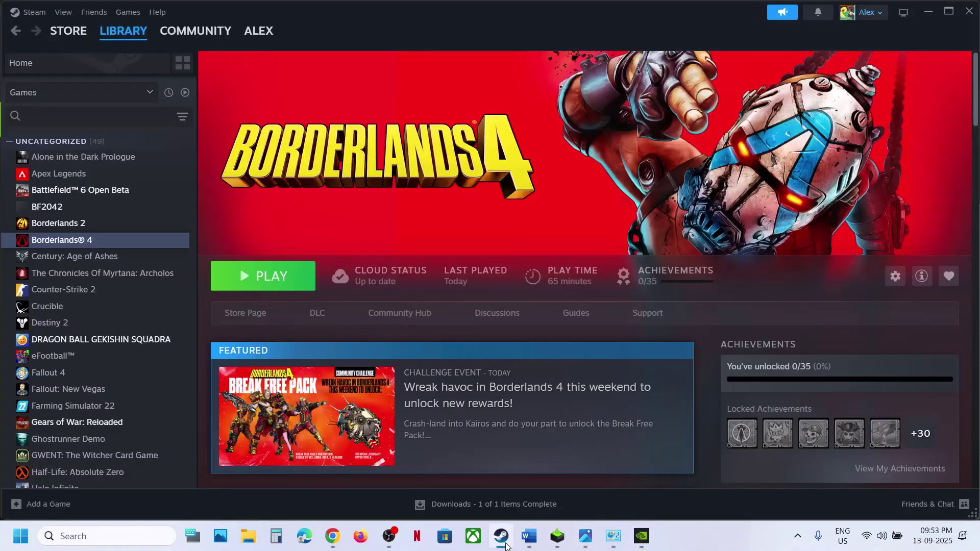
click(506, 546)
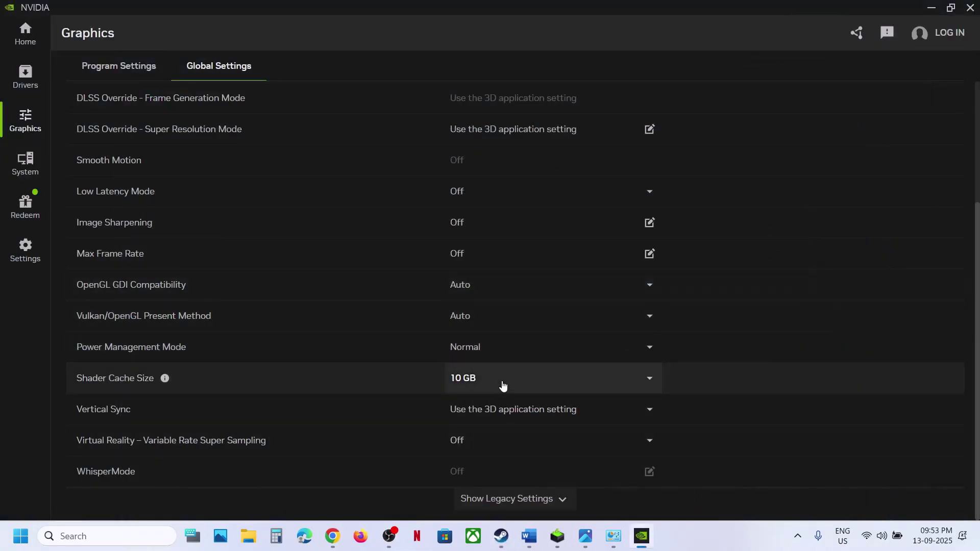
click(491, 391)
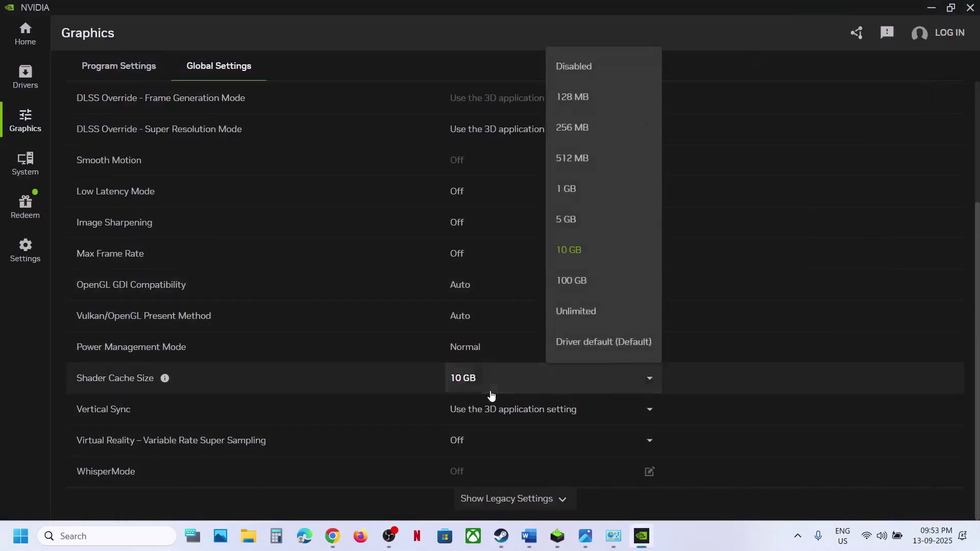
click(580, 281)
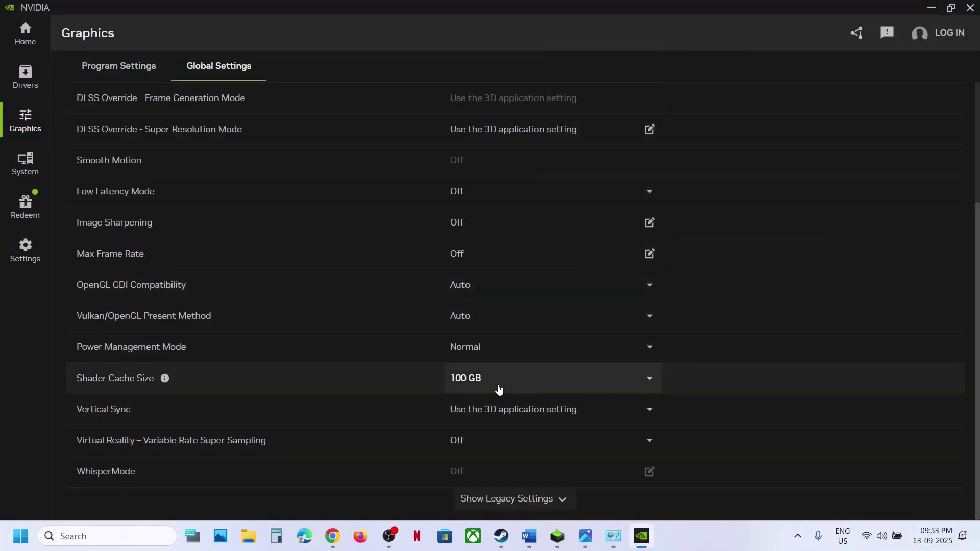
Step: Restore Shader Cache Size to Driver default and close the NVIDIA App
click(507, 539)
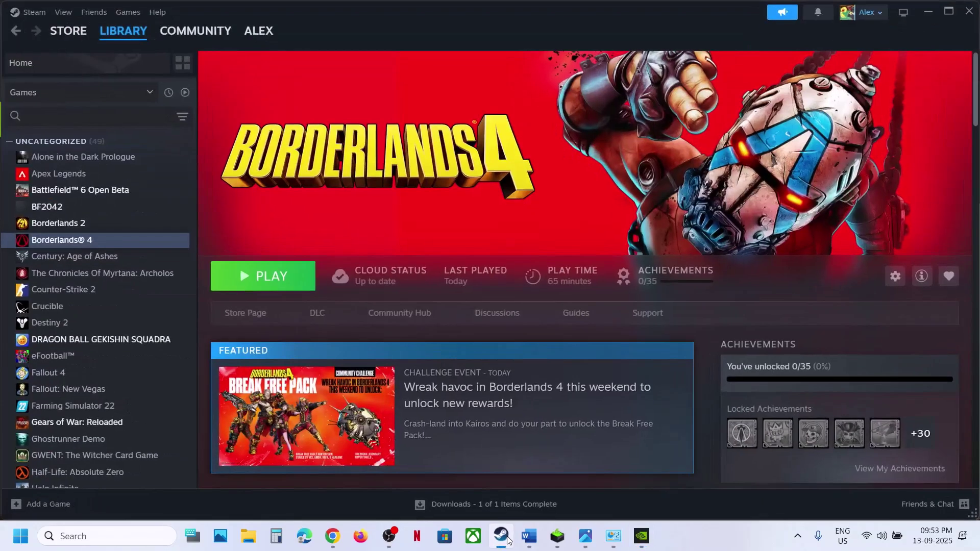
click(507, 540)
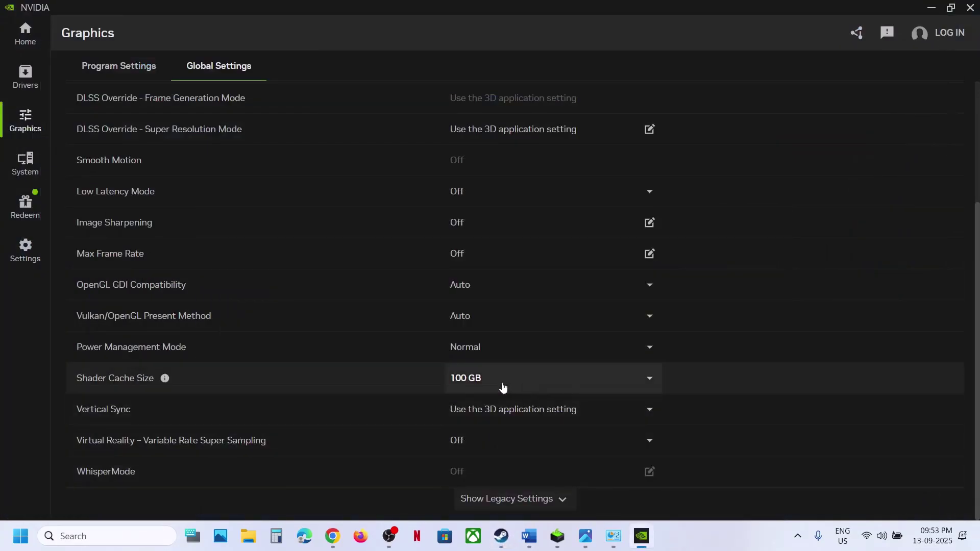
click(503, 387)
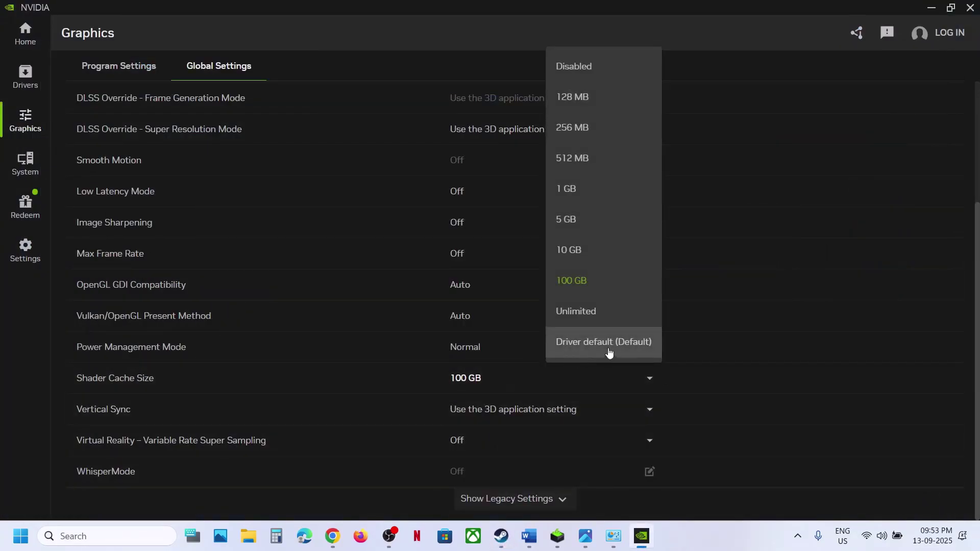
click(591, 349)
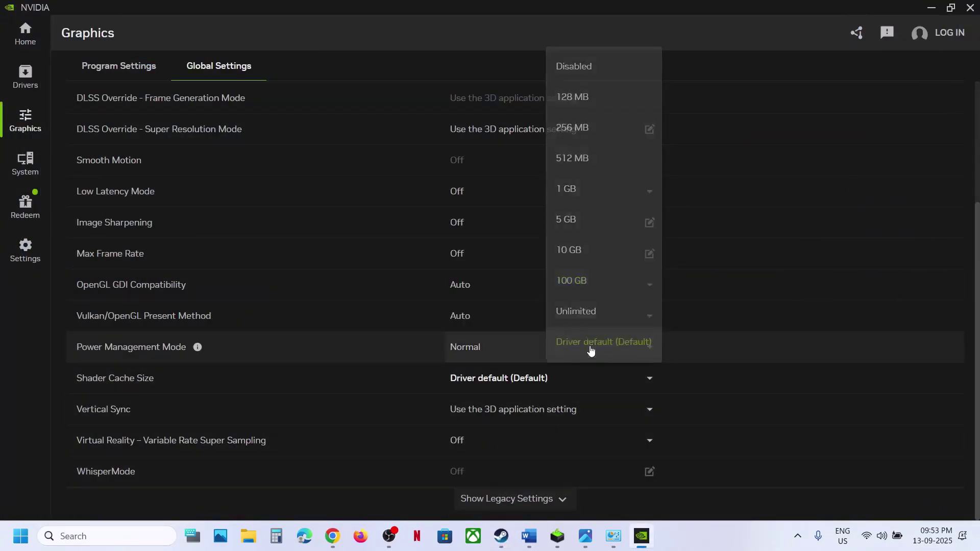
click(970, 10)
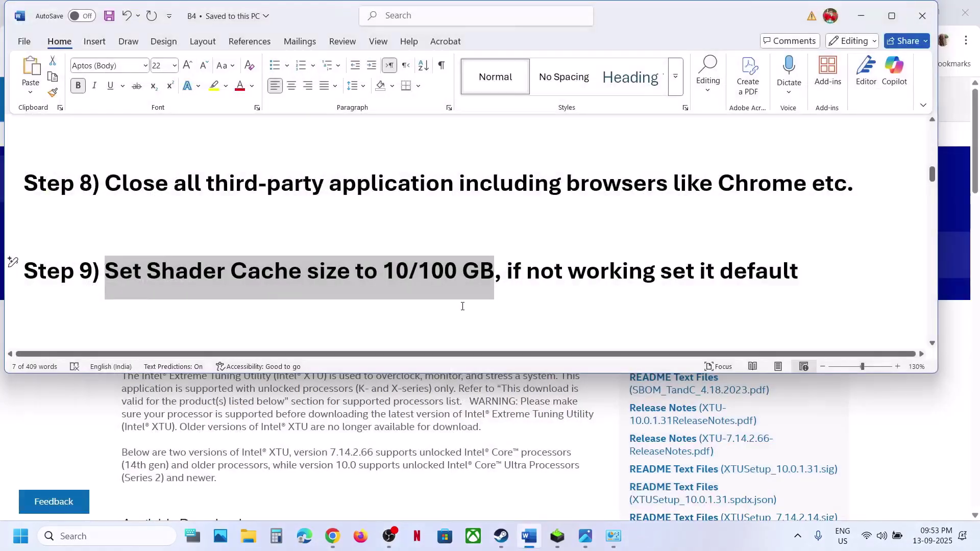
Step: Open NVIDIA's driver download page and search for drivers matching the selected GPU
scroll(463, 307, down, 2)
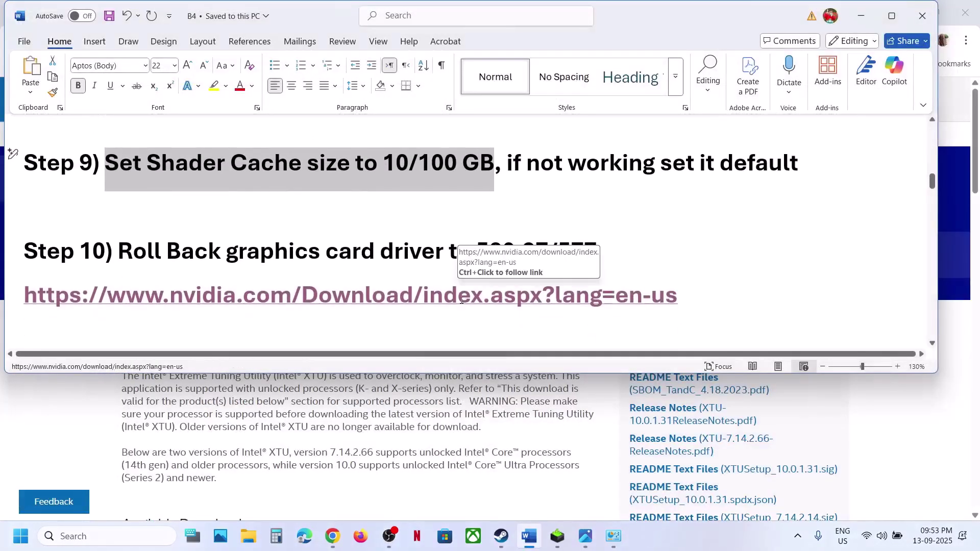
ctrl+click(431, 294)
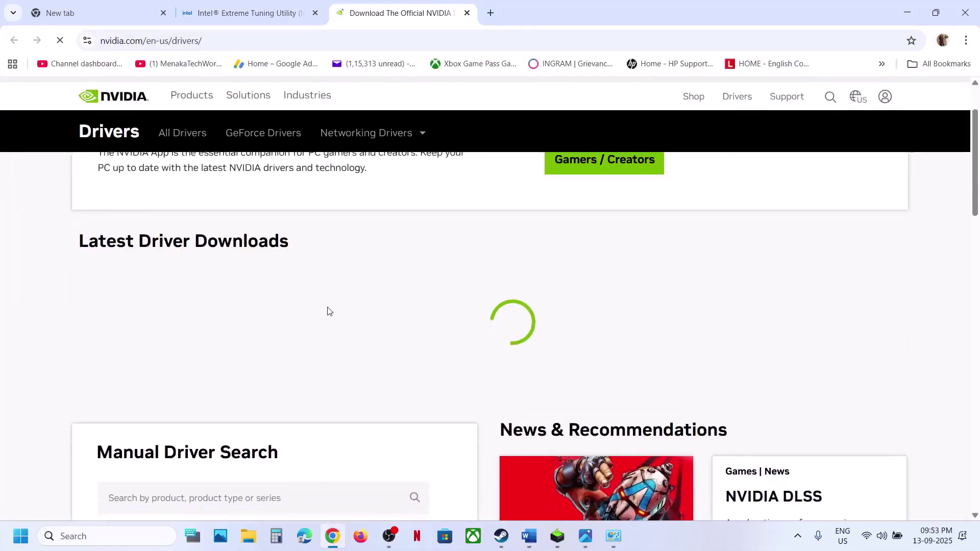
scroll(329, 308, down, 5)
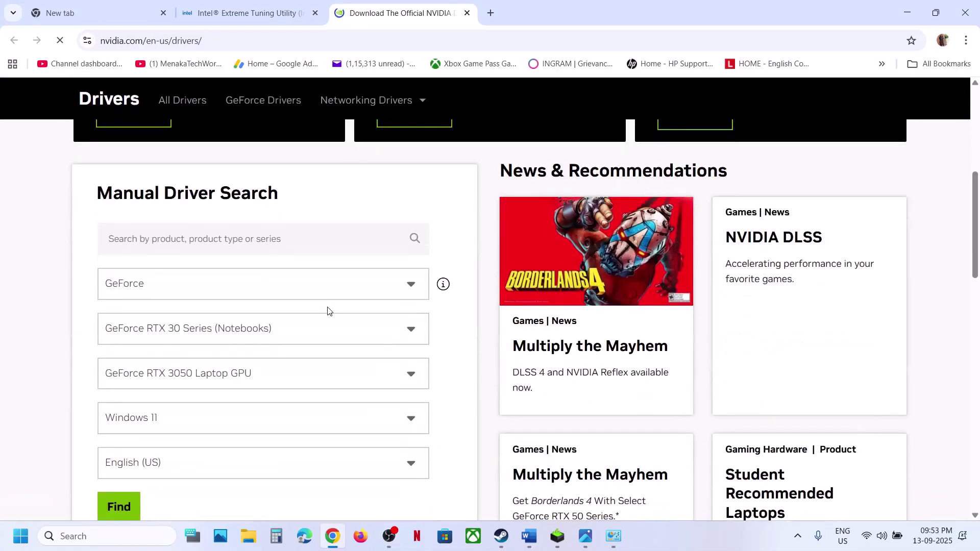
scroll(185, 399, down, 2)
click(119, 422)
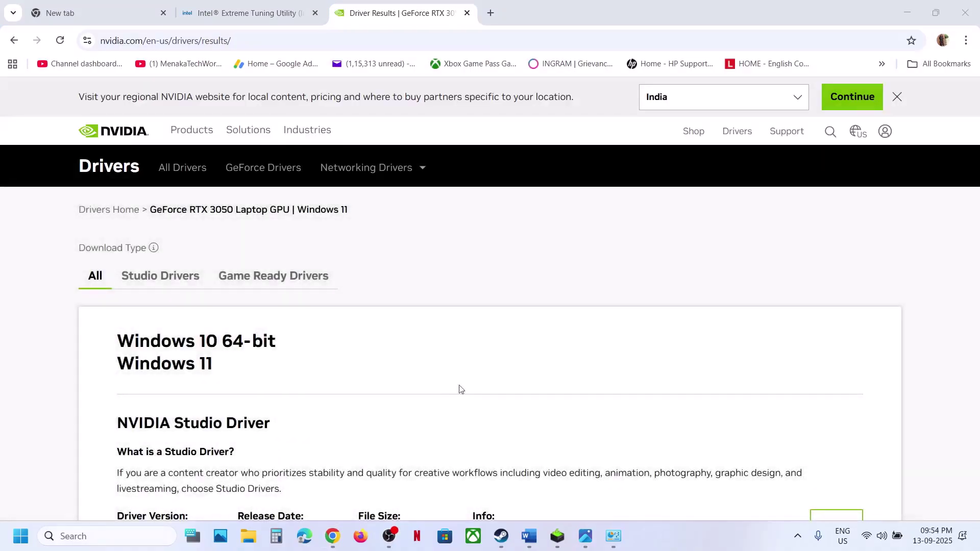
Step: Expand the older driver versions and highlight the Game Ready Driver 580.97 entry
scroll(333, 398, down, 8)
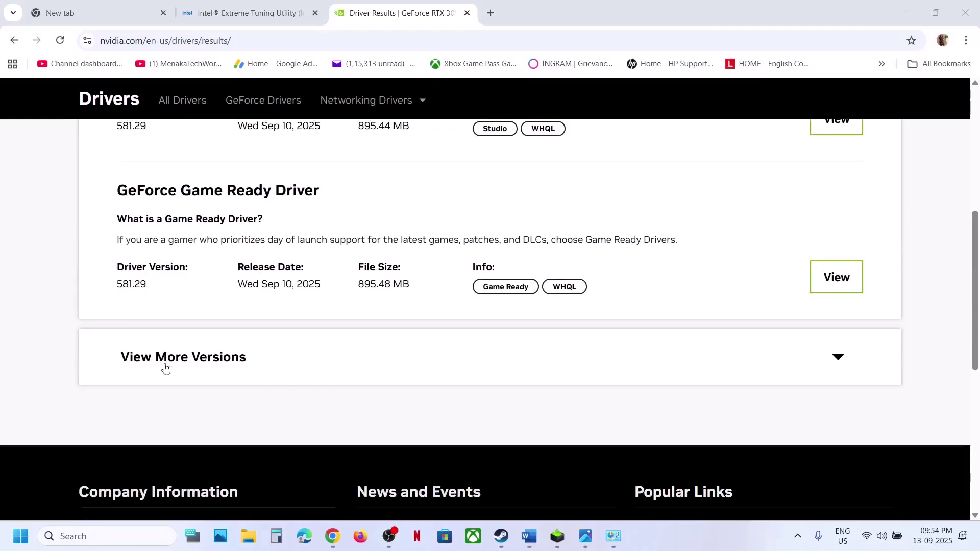
click(165, 368)
scroll(162, 366, down, 6)
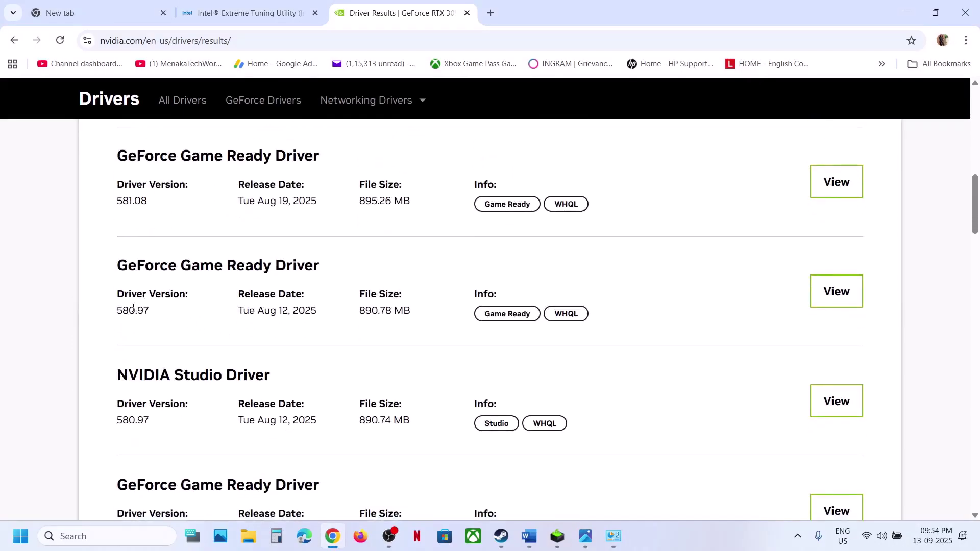
drag(120, 309, 156, 317)
drag(186, 269, 331, 285)
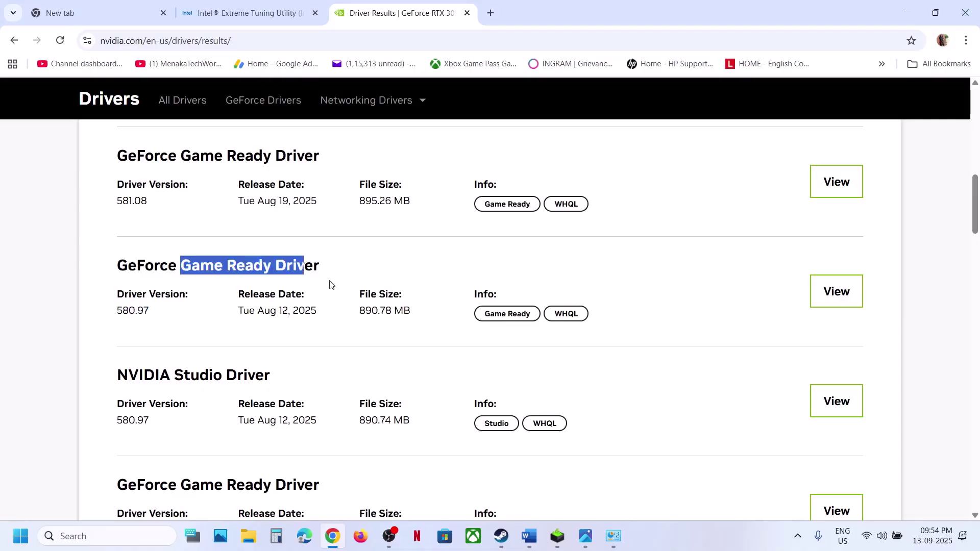
Step: Open the 580.97 driver details, accept the installer licence, and choose Custom (Advanced) installation
click(840, 305)
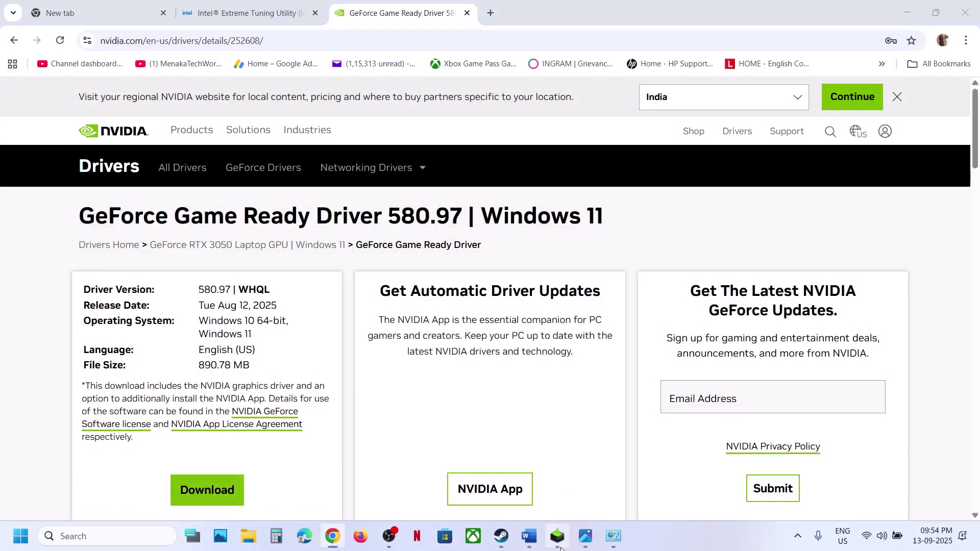
click(558, 540)
click(533, 384)
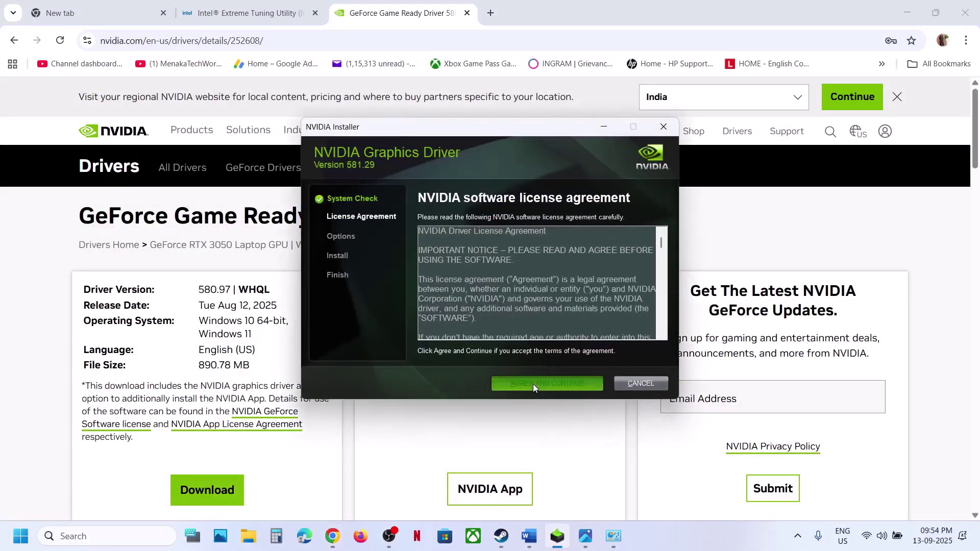
click(437, 271)
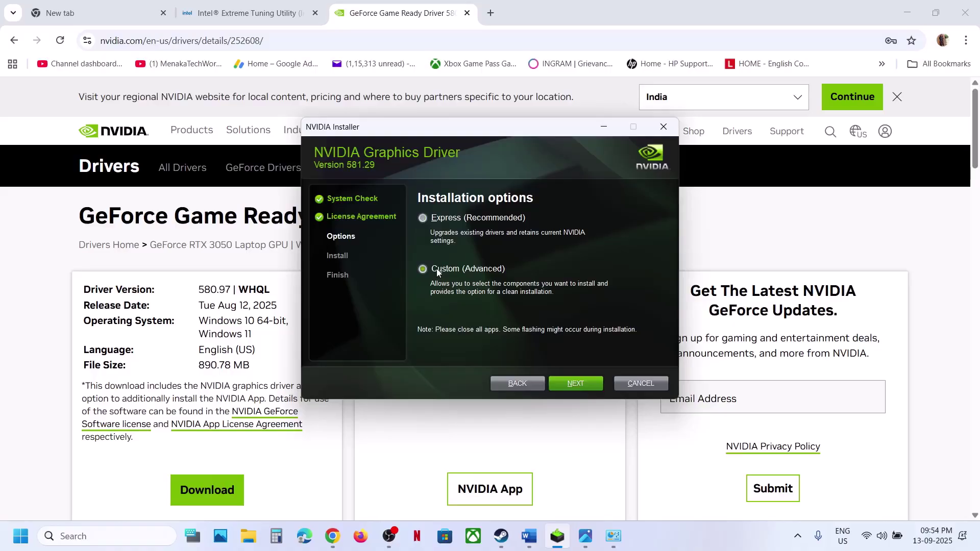
click(559, 386)
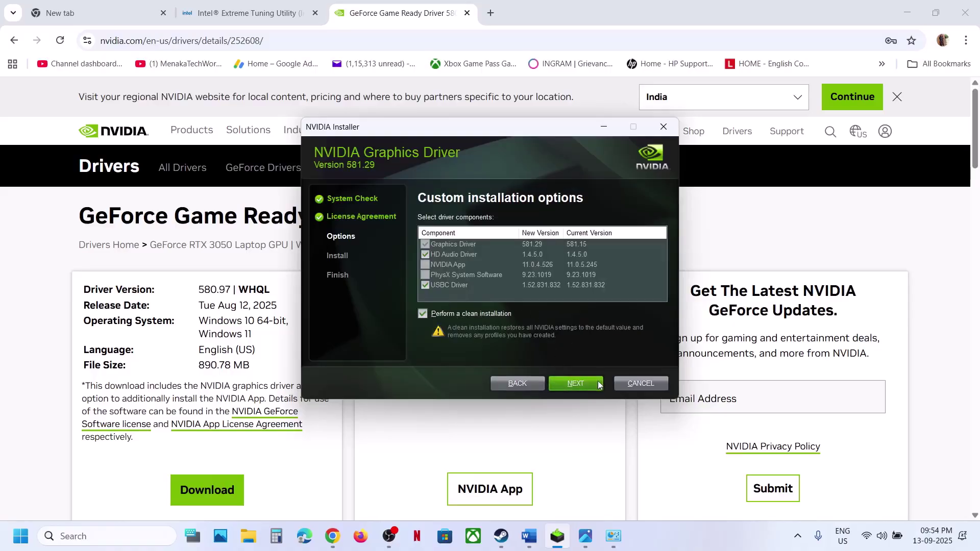
Step: Return to the driver results list and highlight older driver version 577.00
click(22, 542)
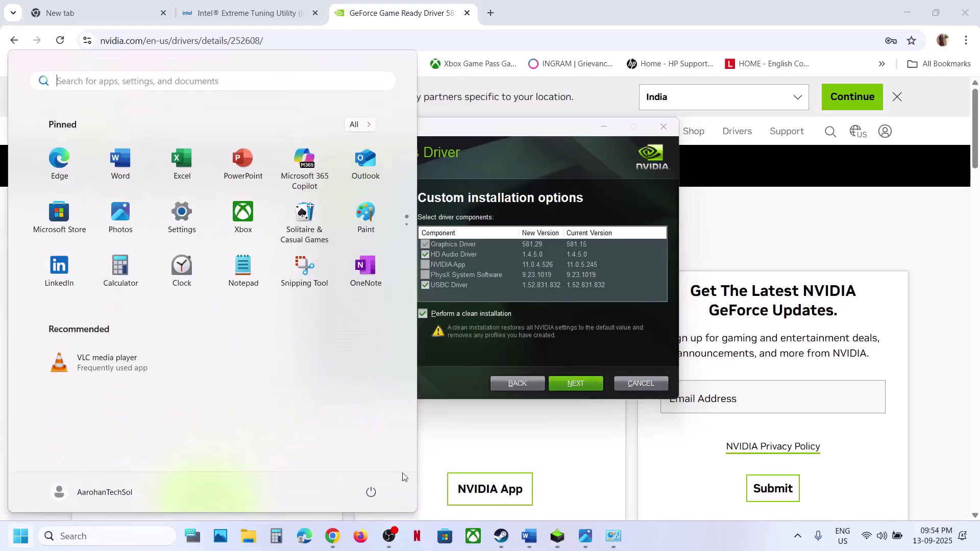
click(379, 491)
click(556, 431)
click(556, 431)
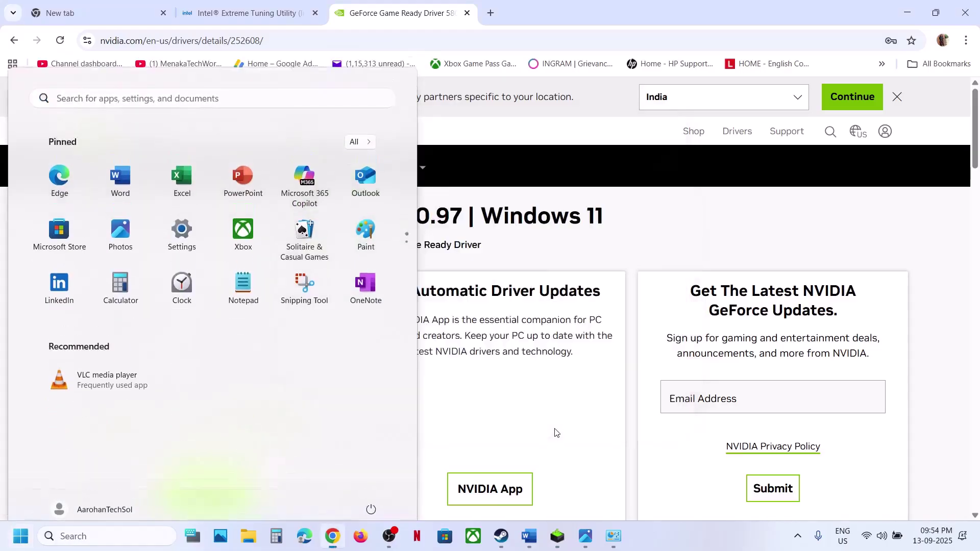
click(14, 44)
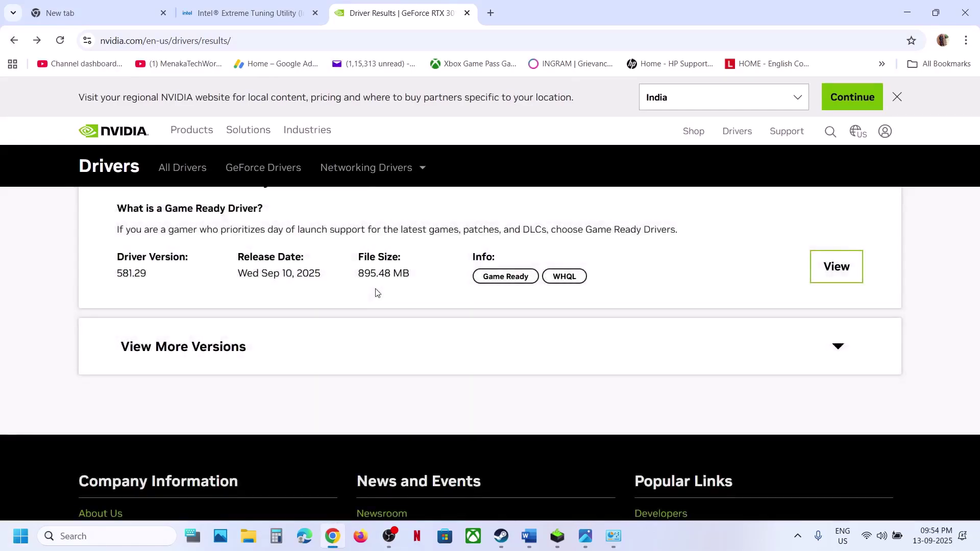
scroll(171, 314, down, 2)
click(159, 278)
scroll(159, 278, down, 4)
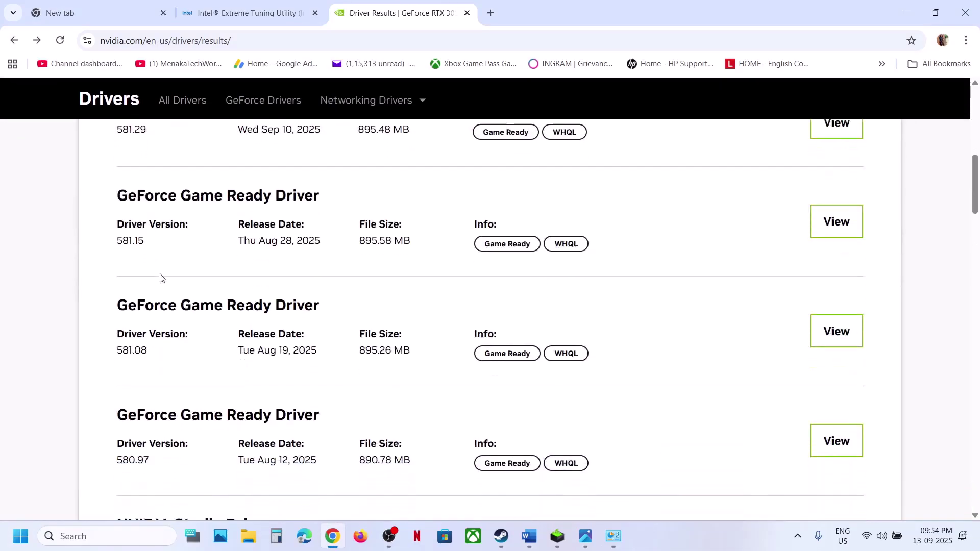
scroll(159, 278, down, 5)
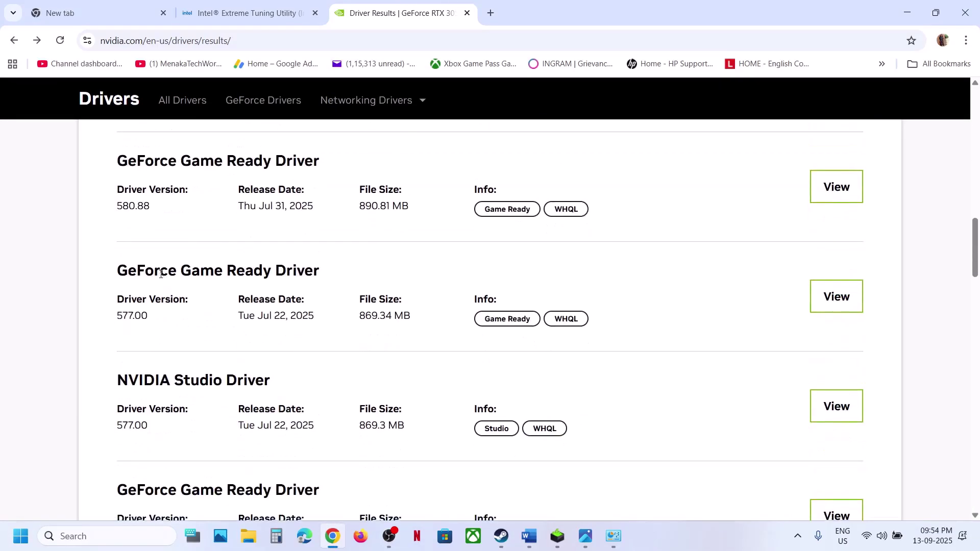
drag(123, 319, 179, 319)
Step: Check the installer, then scroll Word's notes to Step 10 and Step 11
click(555, 537)
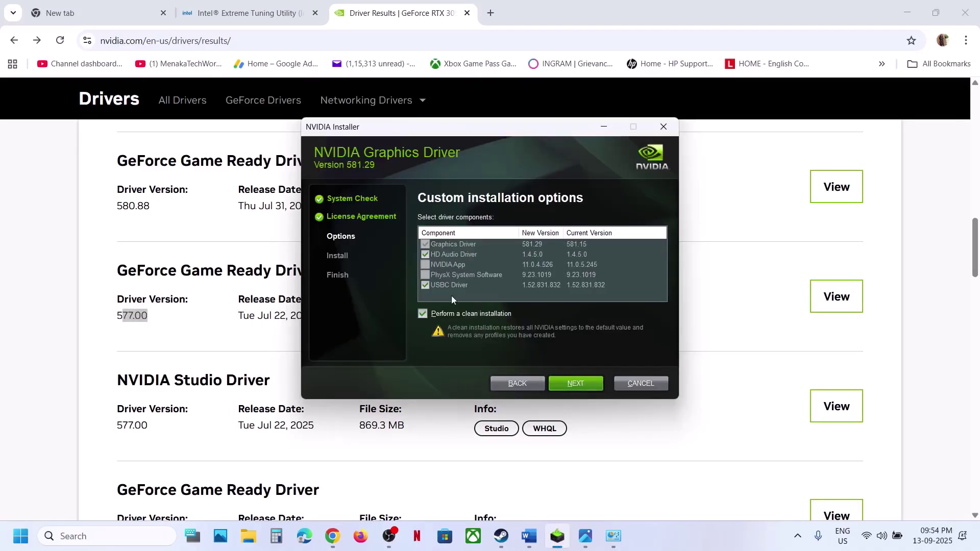
click(162, 339)
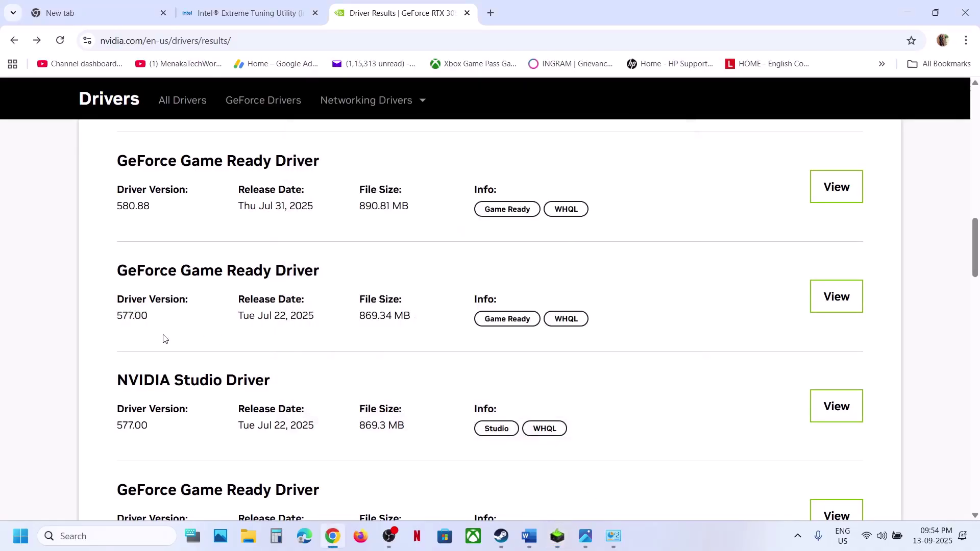
click(530, 536)
scroll(393, 279, down, 3)
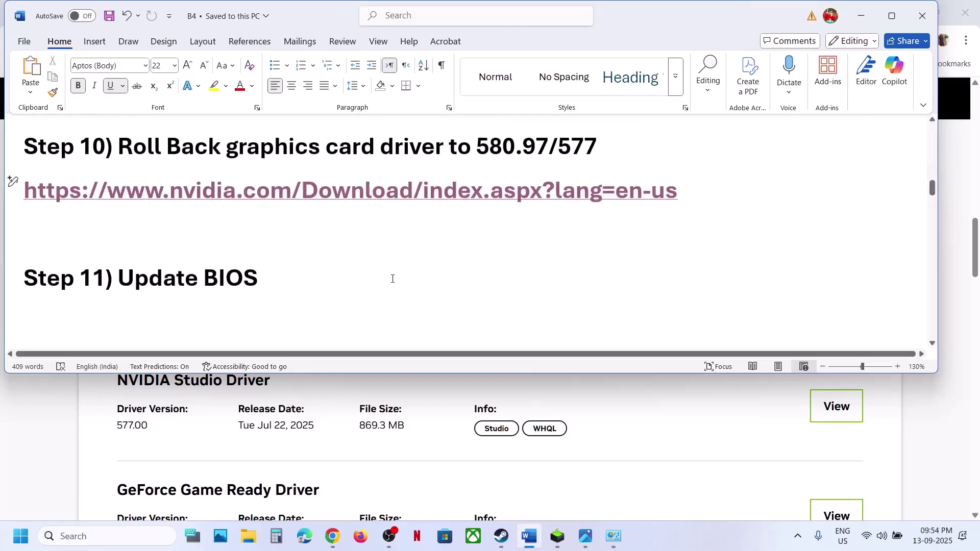
Step: Highlight the Step 11 Update BIOS heading and check the battery quick settings
right_click(392, 279)
key(Escape)
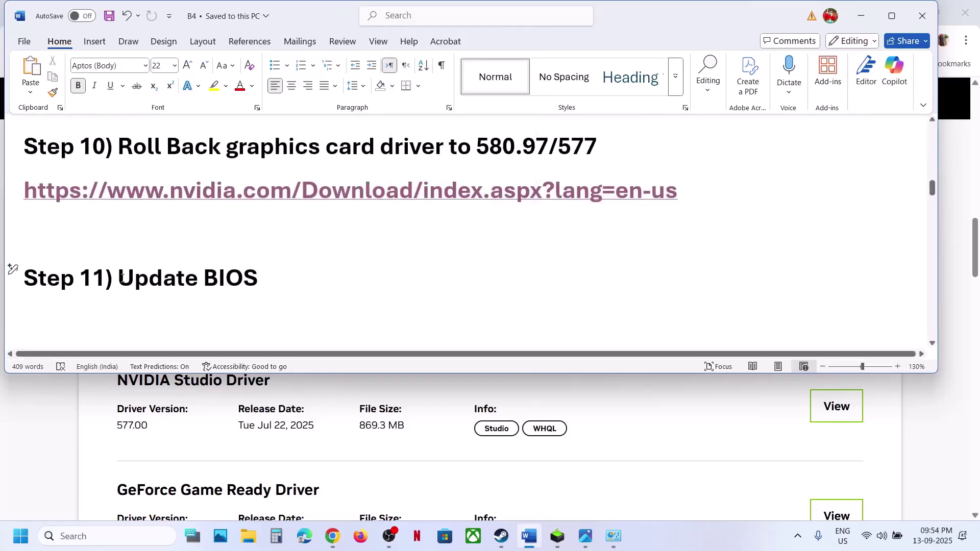
drag(123, 278, 258, 279)
click(263, 280)
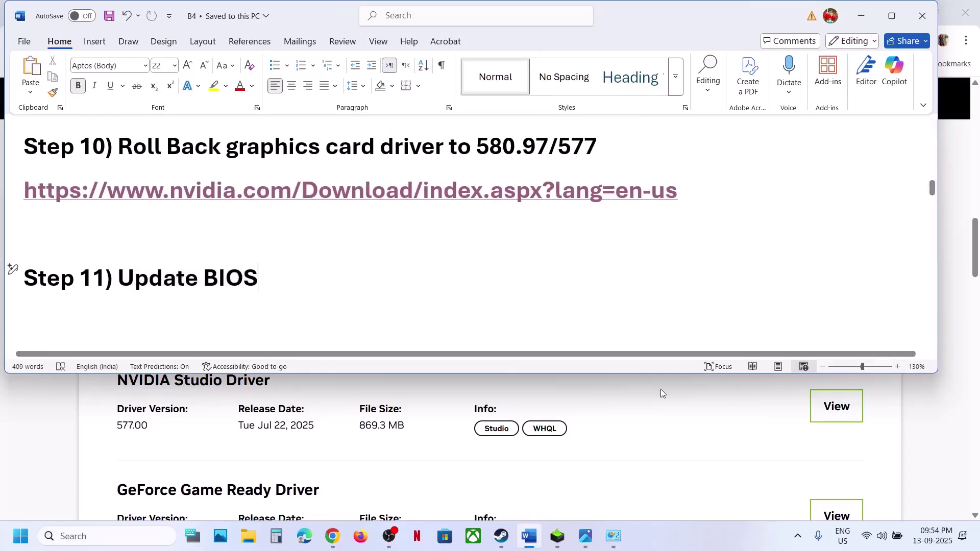
click(899, 545)
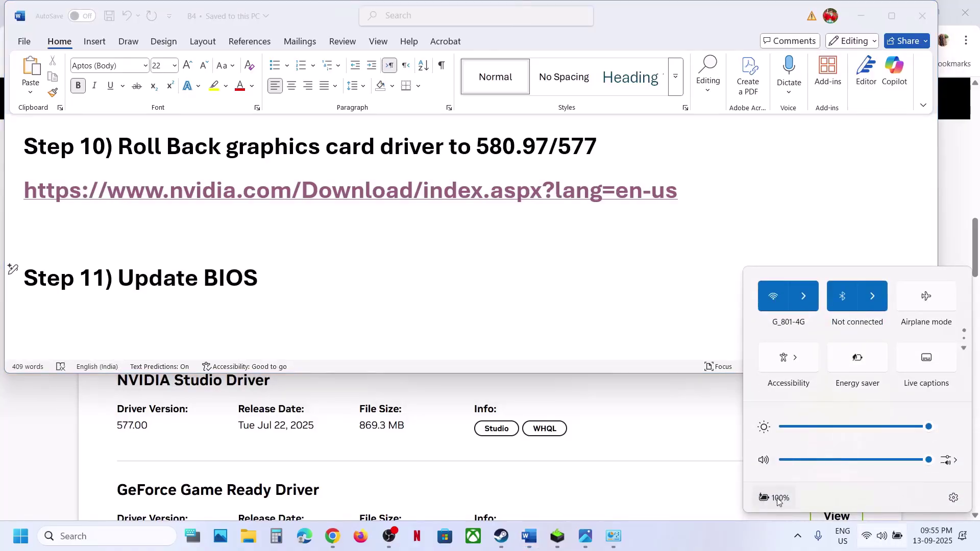
click(735, 547)
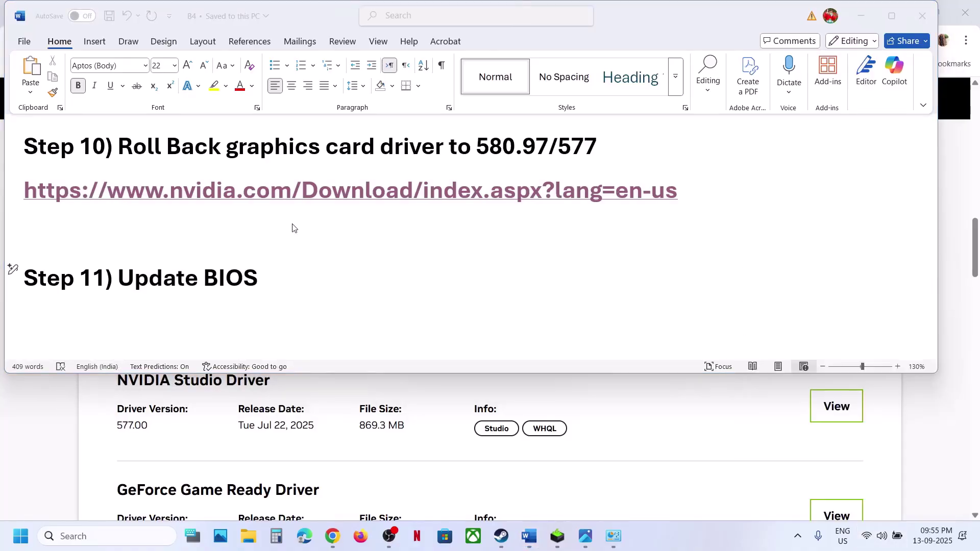
Step: Highlight Step 12's UpscalingMethod TSR and FullscreenMode=2 instructions and open File Explorer
scroll(294, 228, down, 4)
click(196, 242)
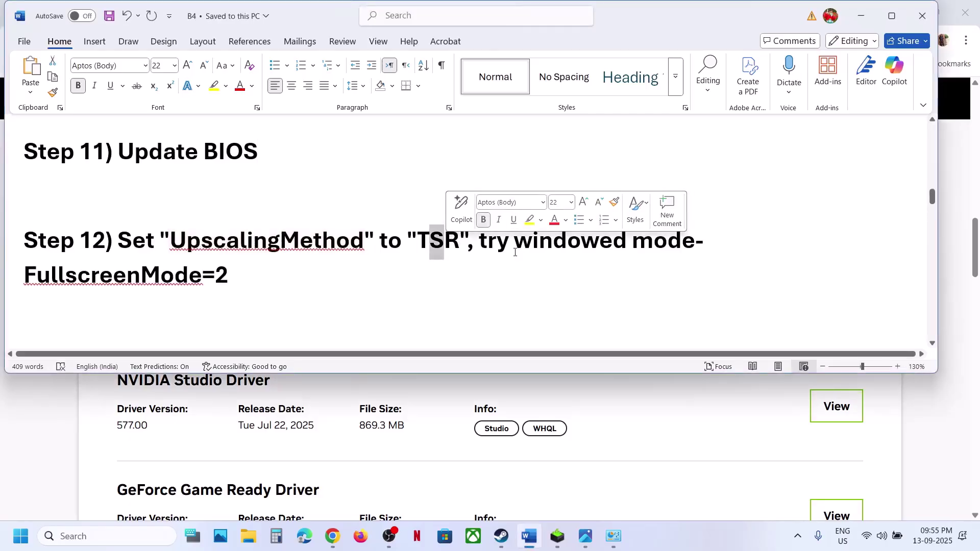
drag(234, 278, 145, 239)
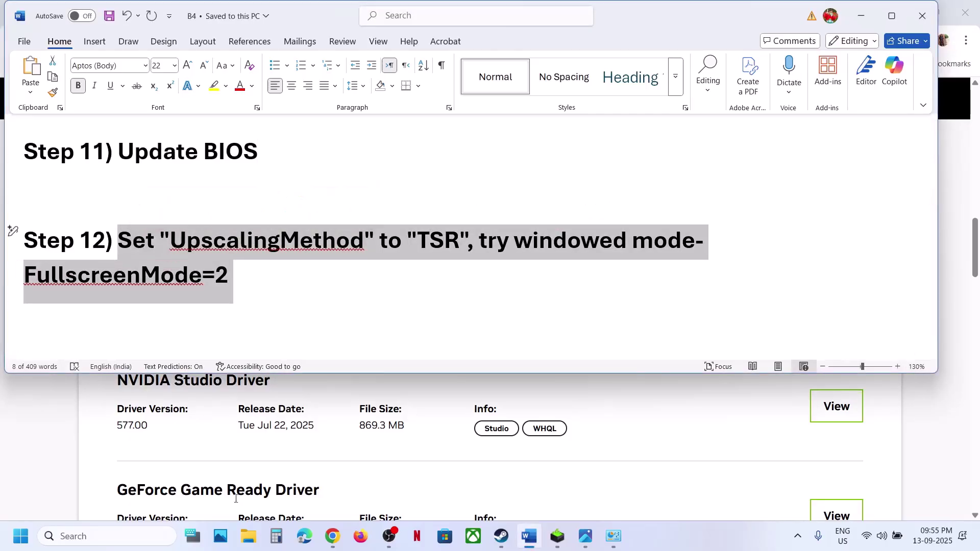
click(247, 537)
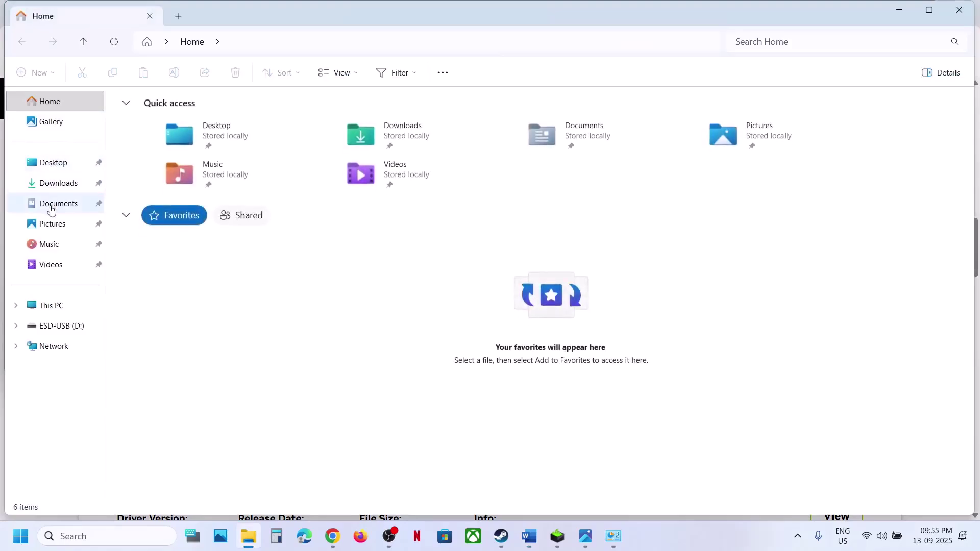
Step: Navigate to Documents\My games\Borderlands 4\Saved\Config\Windows and open GameUserSettings.ini in Notepad
click(51, 207)
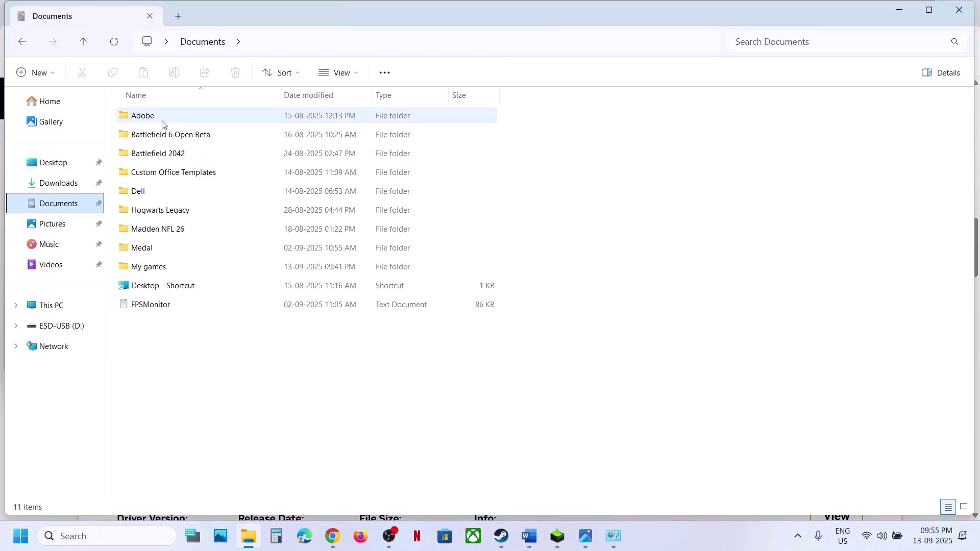
double_click(169, 267)
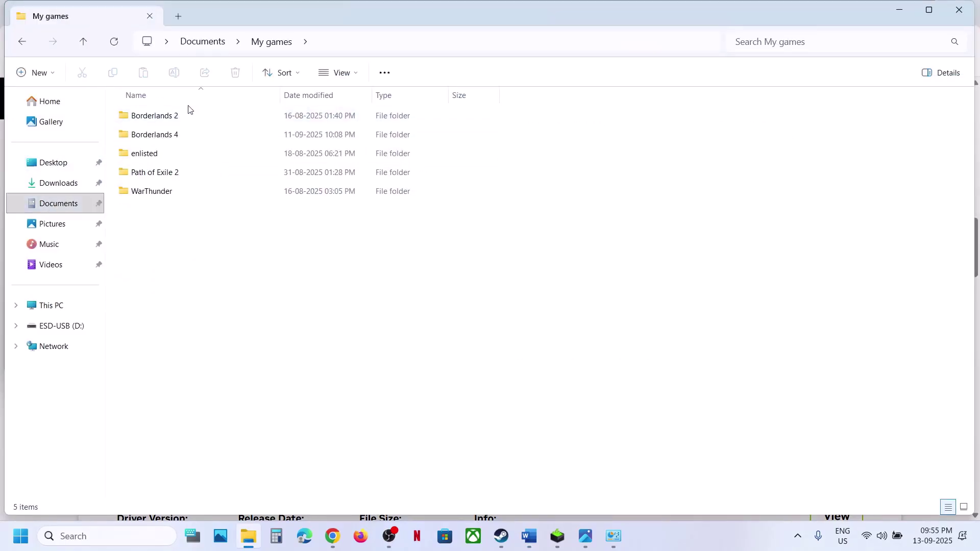
double_click(164, 135)
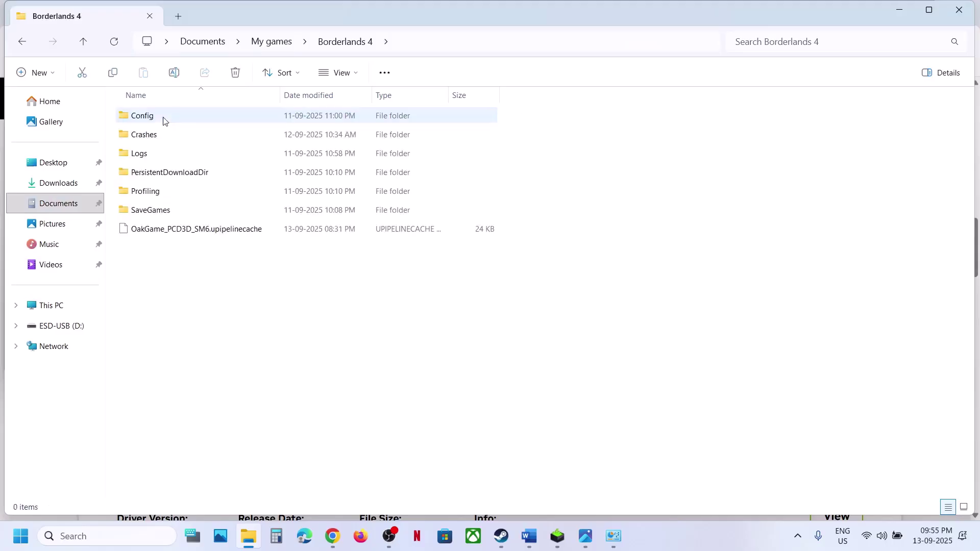
double_click(163, 120)
click(163, 136)
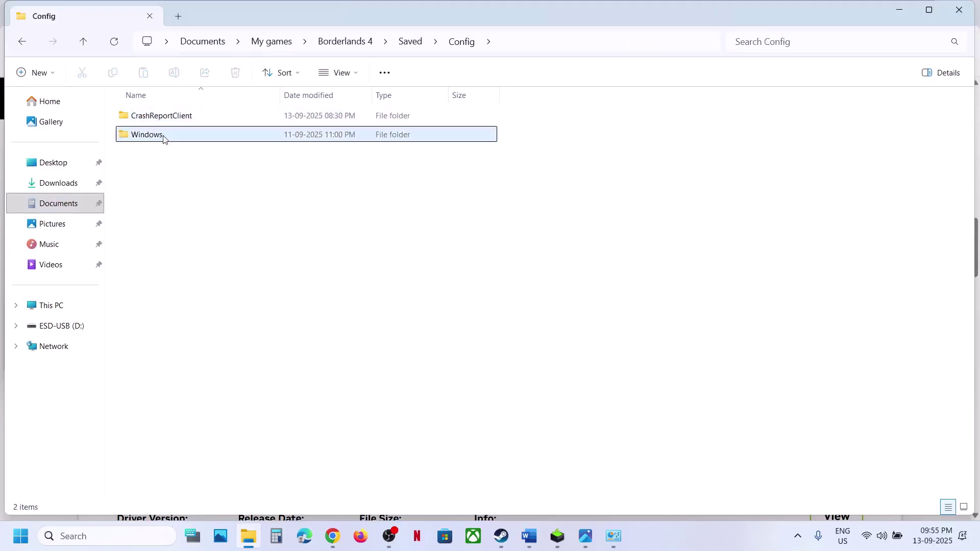
double_click(163, 136)
double_click(174, 116)
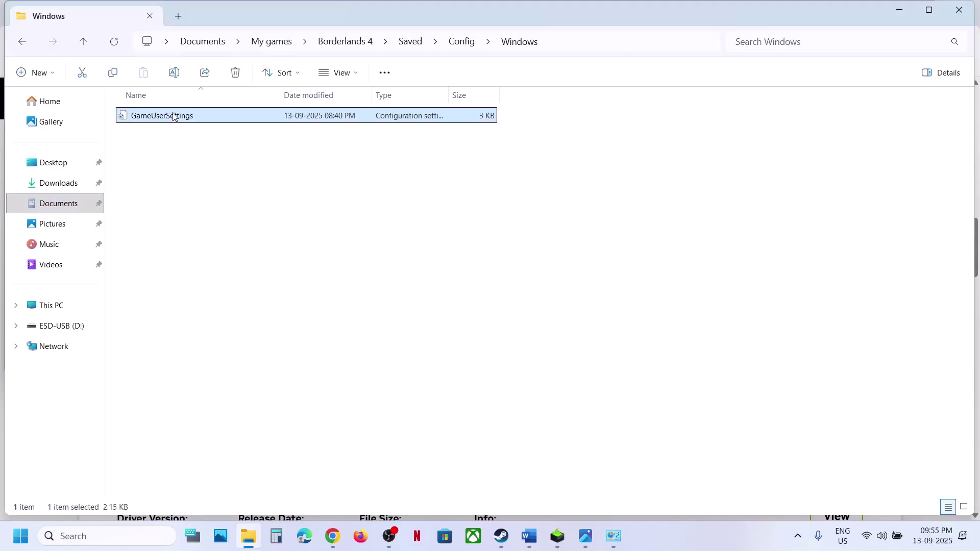
scroll(341, 301, down, 8)
scroll(342, 301, down, 5)
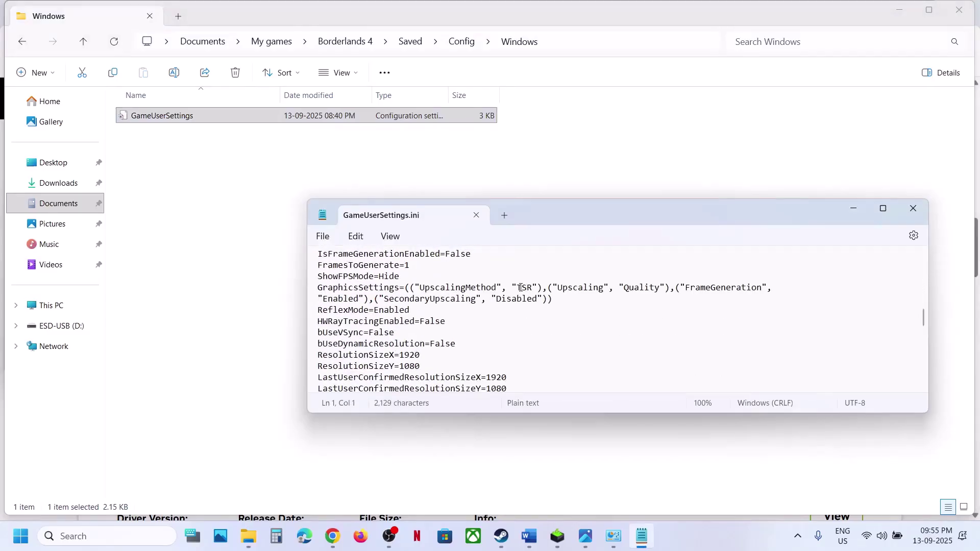
Step: Verify UpscalingMethod=TSR and FullscreenMode=2 in GameUserSettings.ini, then save and close it
drag(518, 288, 533, 288)
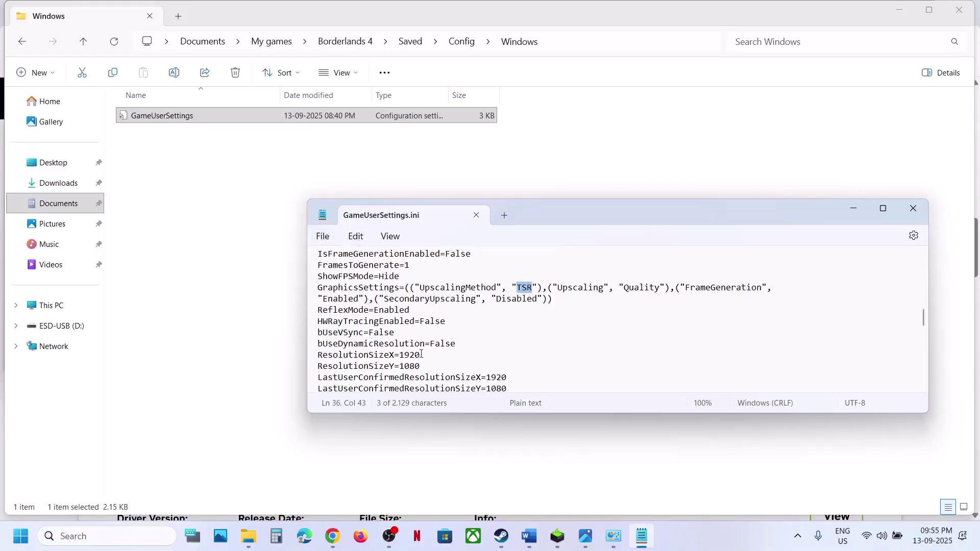
scroll(435, 364, down, 2)
click(405, 357)
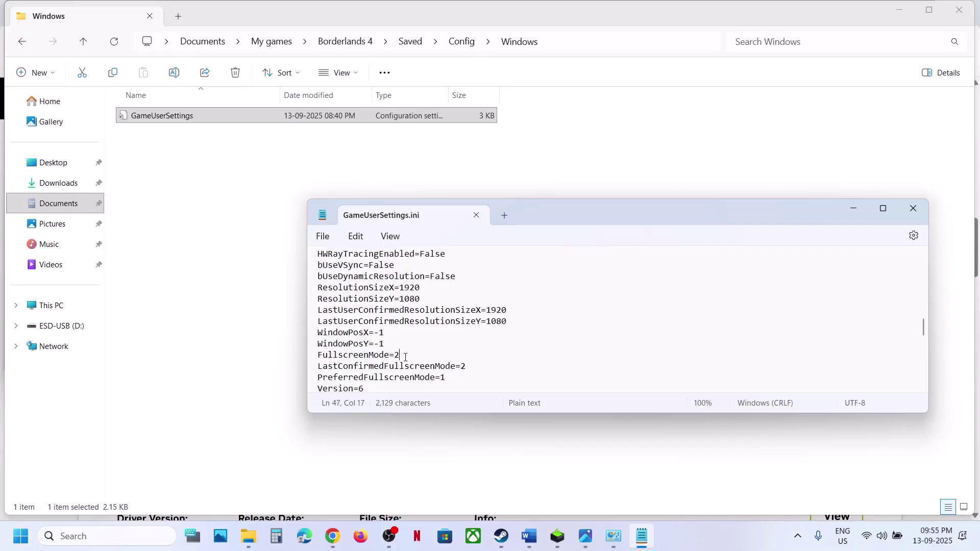
drag(404, 356, 395, 355)
click(325, 237)
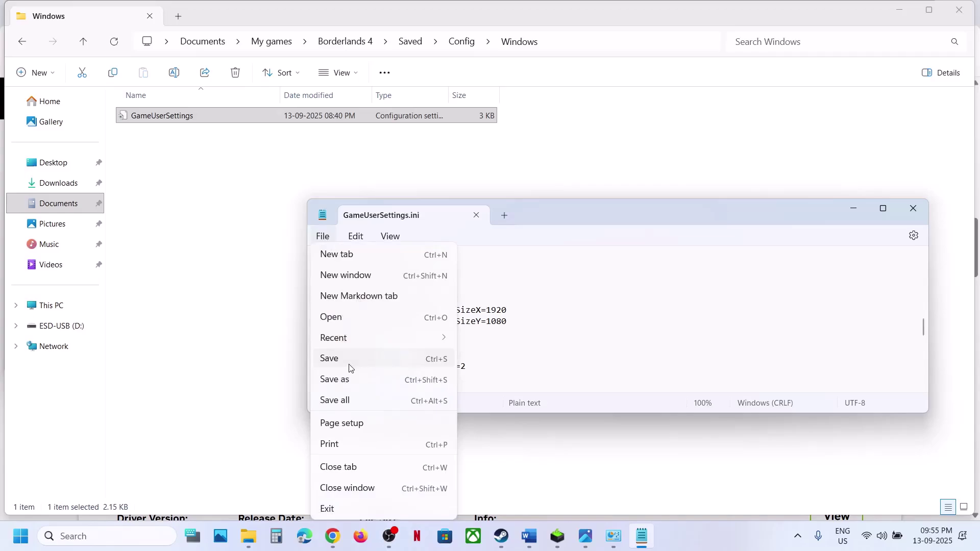
click(349, 366)
click(914, 210)
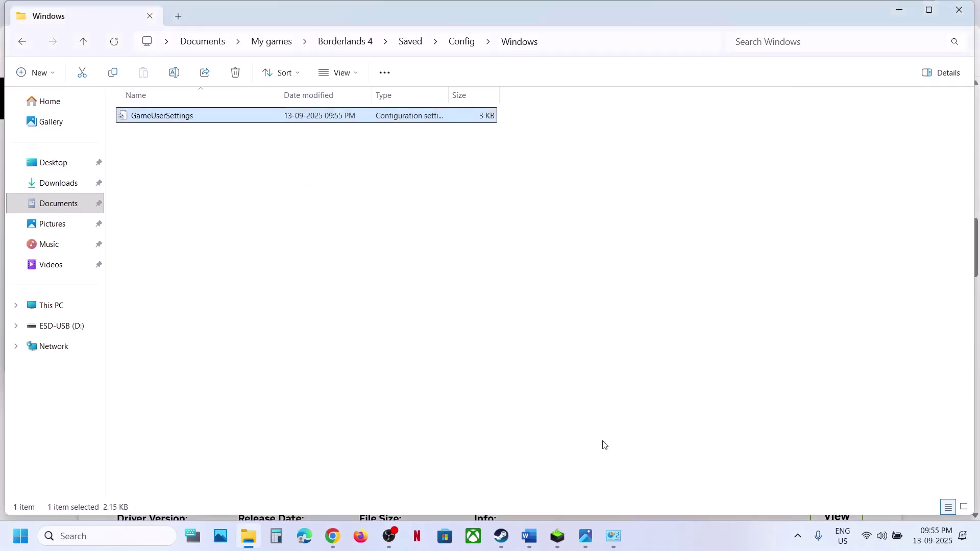
click(529, 537)
scroll(375, 262, down, 2)
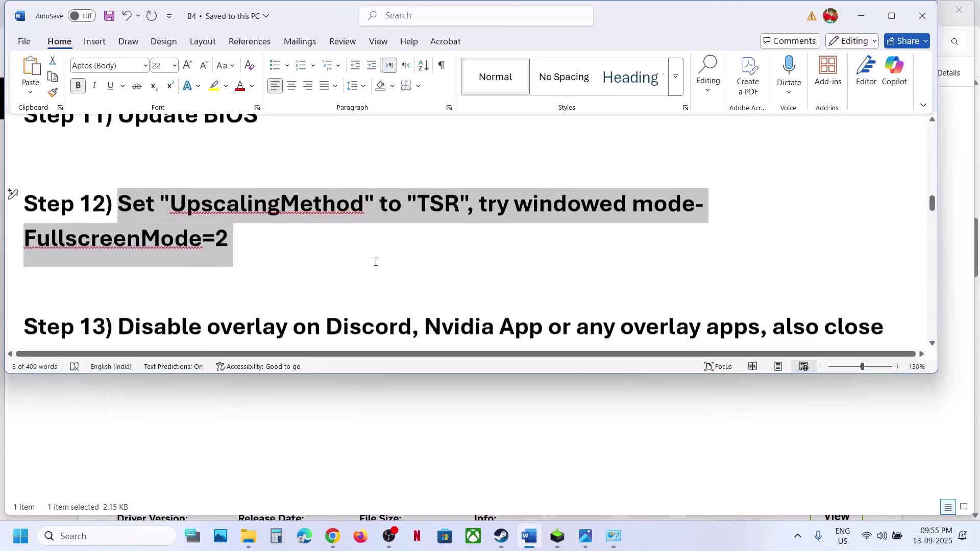
drag(140, 255, 420, 258)
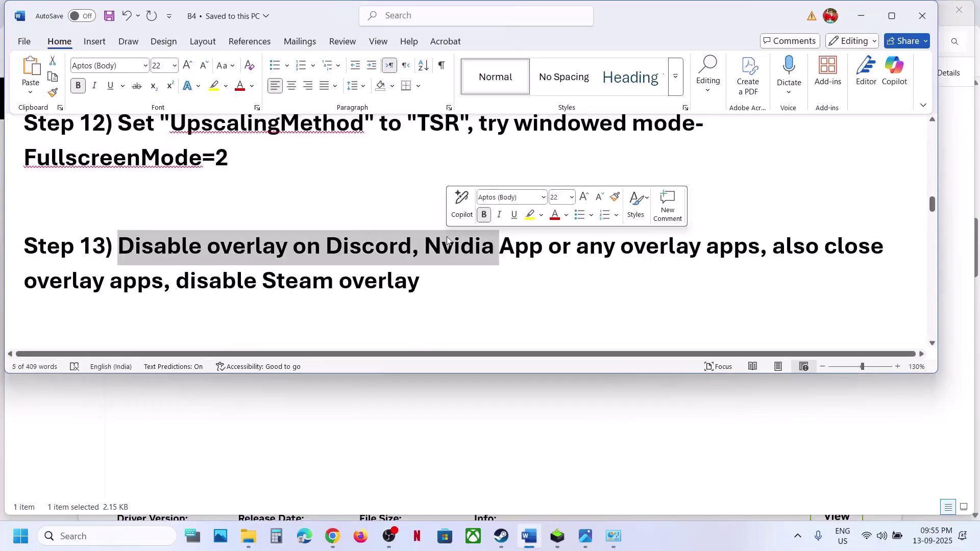
click(330, 250)
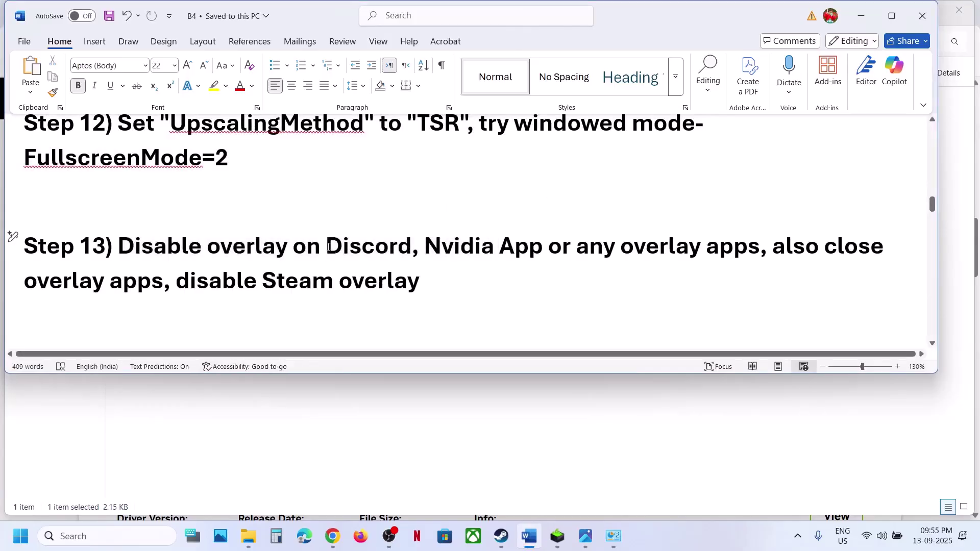
drag(328, 250, 531, 253)
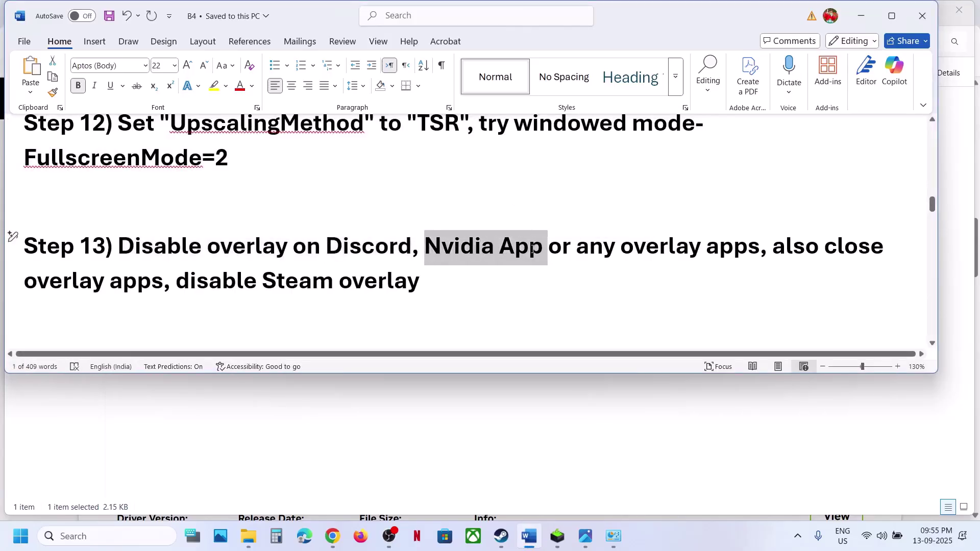
click(96, 542)
text(nvi)
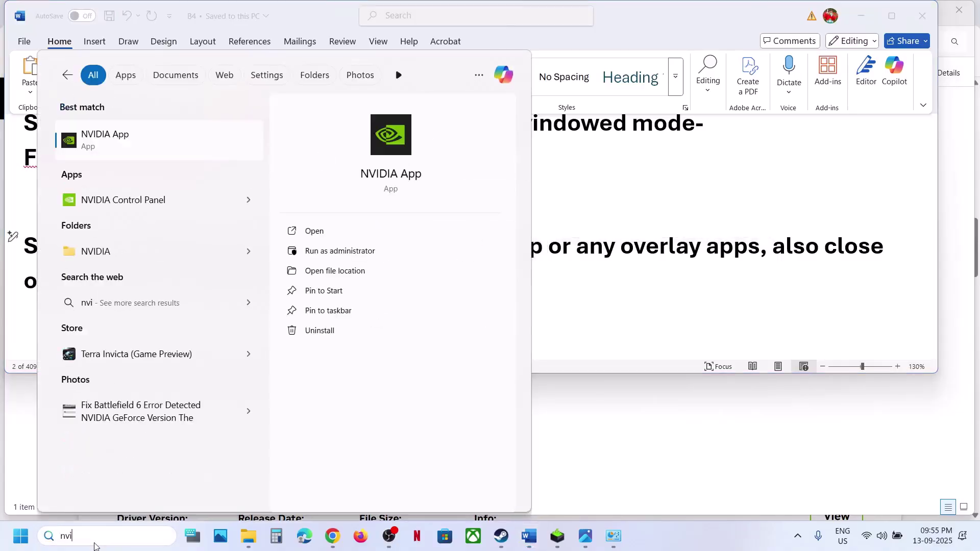
key(Return)
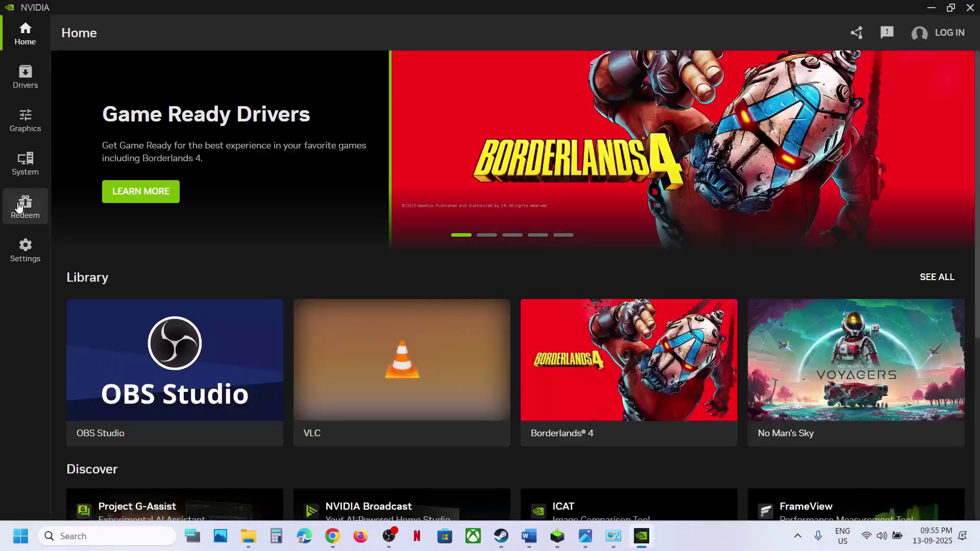
click(25, 250)
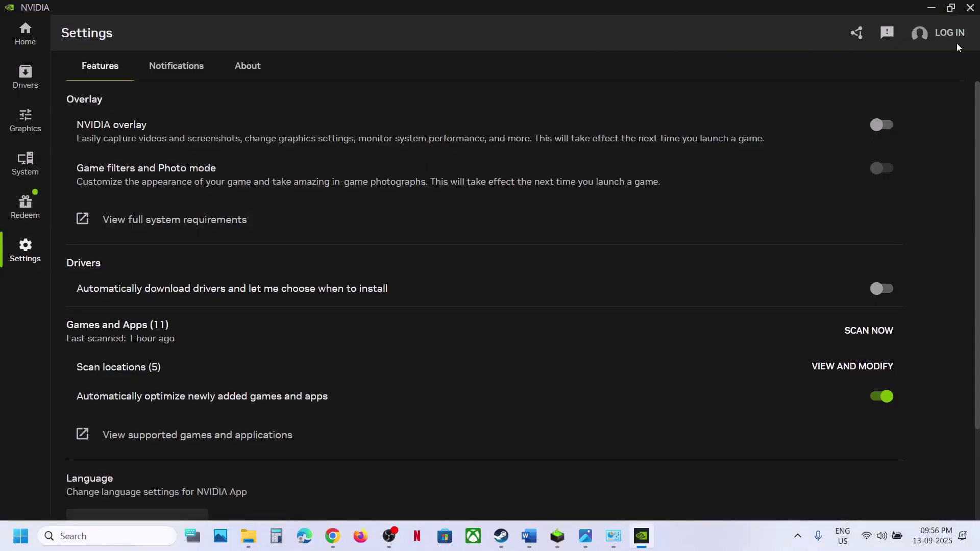
click(970, 7)
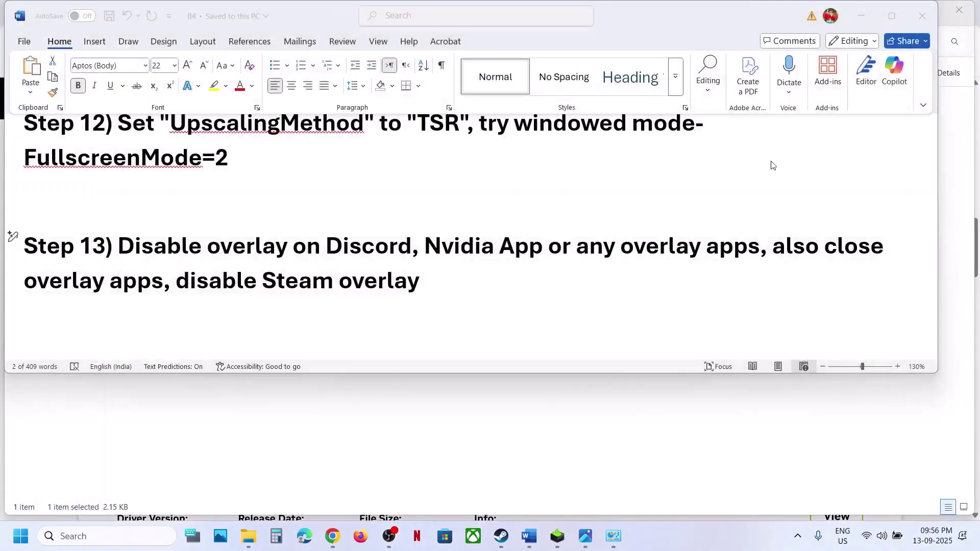
click(587, 250)
drag(587, 250, 761, 253)
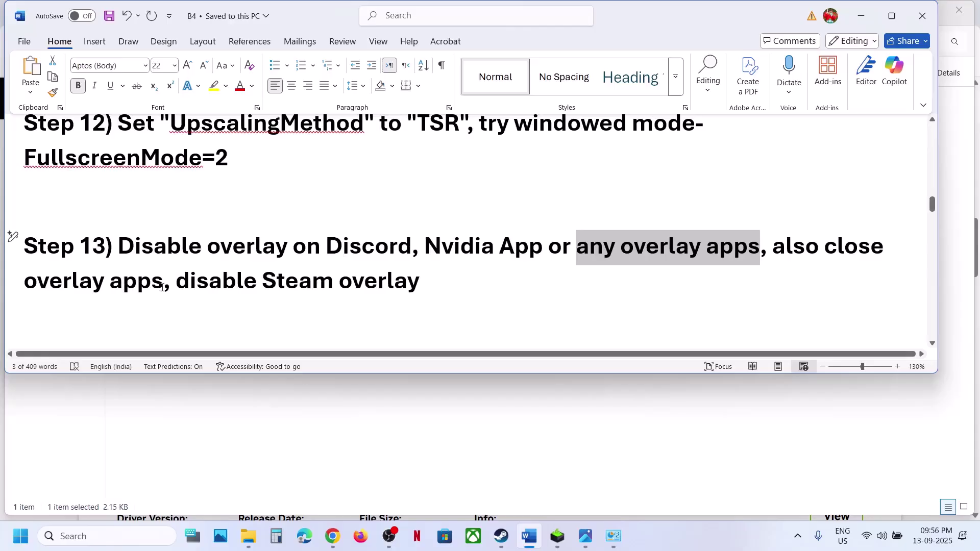
drag(285, 287, 427, 284)
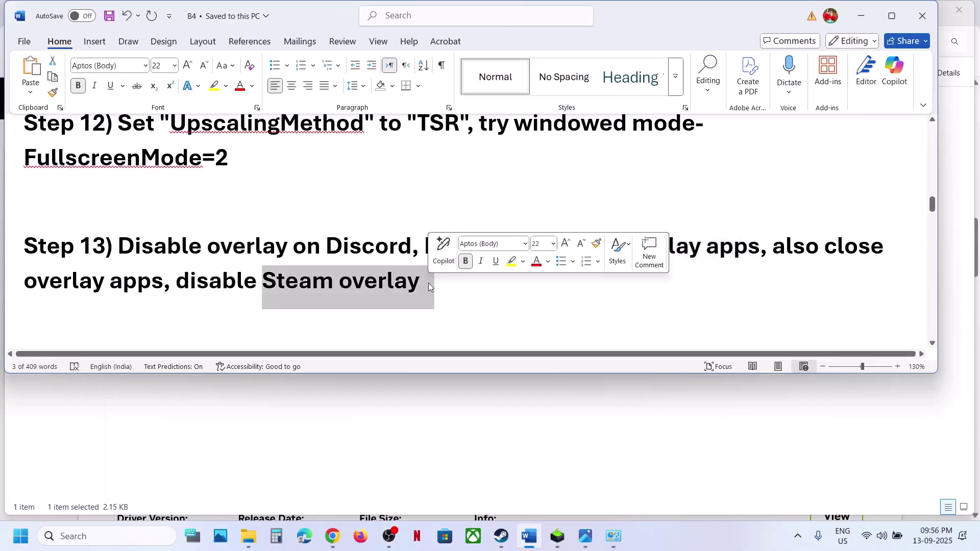
Step: Confirm in Borderlands 4's Steam properties that the Steam Overlay is turned off
click(510, 537)
right_click(64, 241)
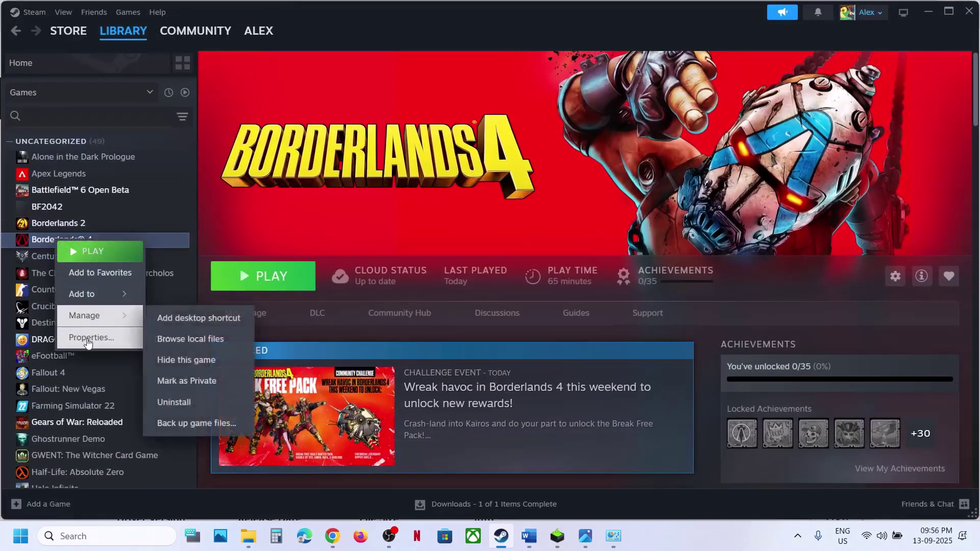
click(88, 339)
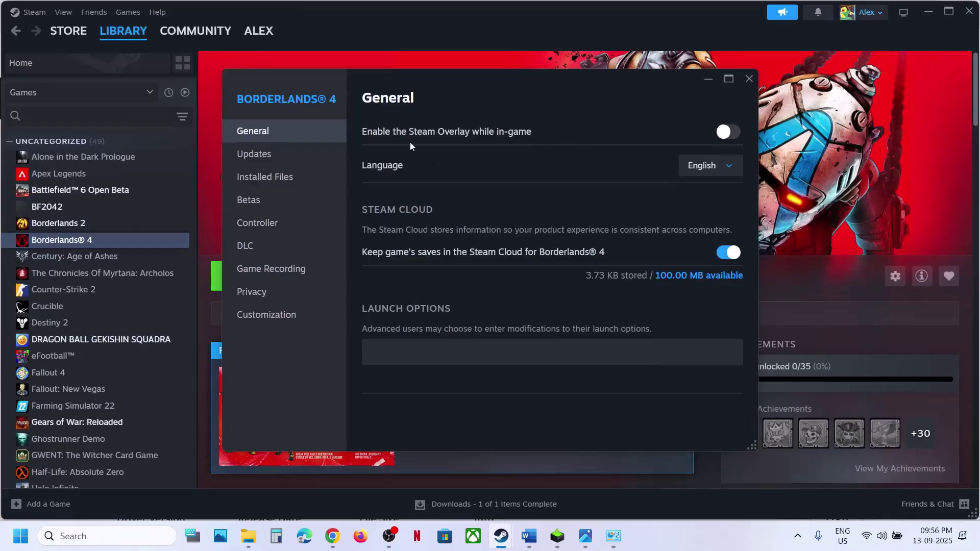
click(749, 79)
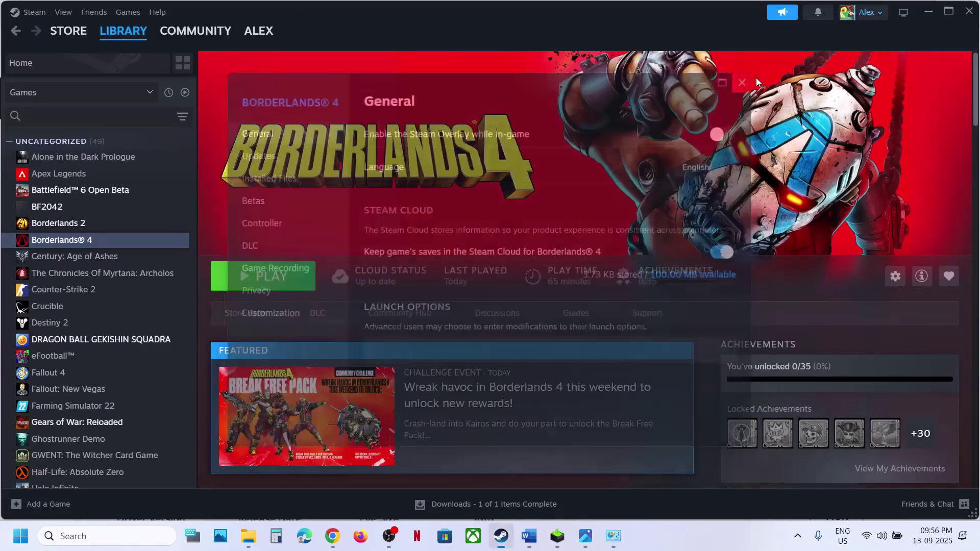
Step: Highlight Step 14's run-from-installation-folder note in Word, then return to Steam
click(529, 536)
scroll(405, 269, down, 3)
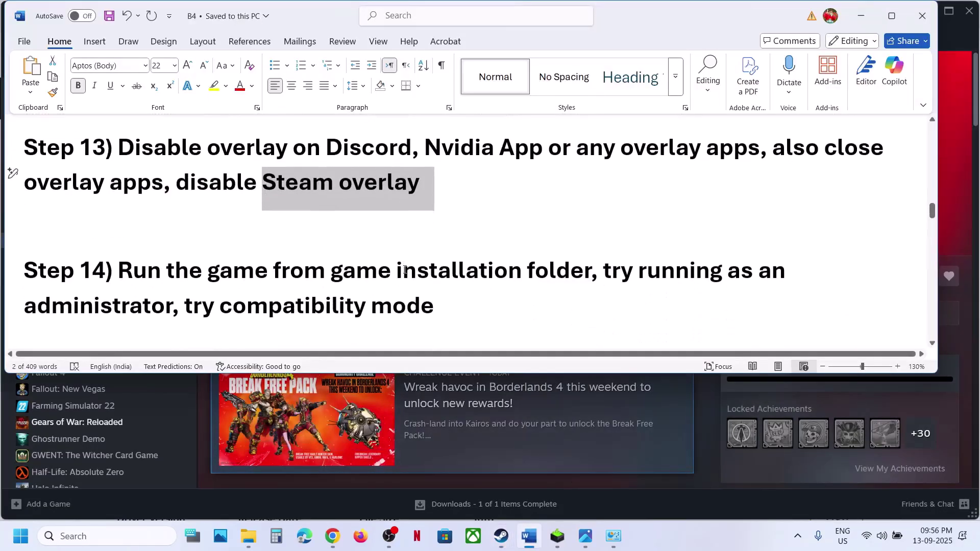
drag(275, 241, 526, 244)
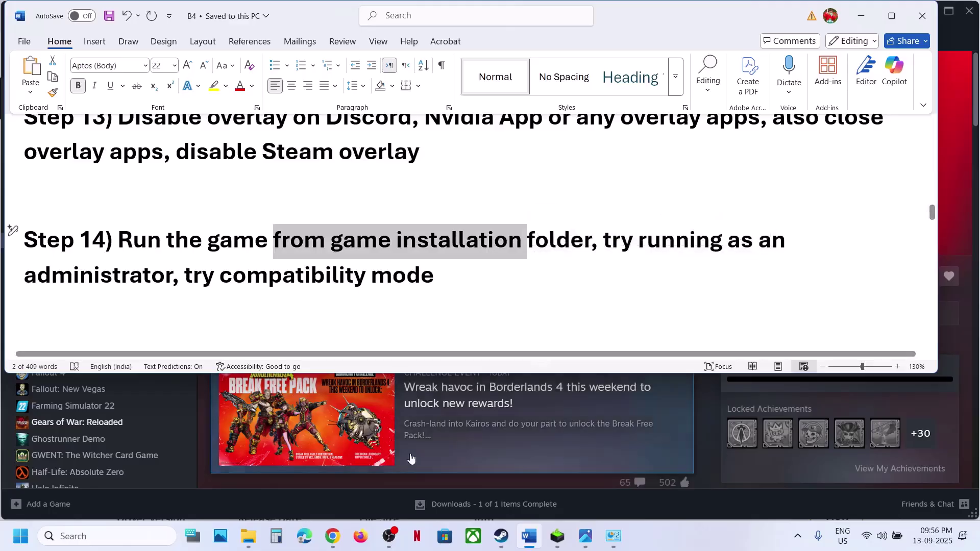
click(302, 478)
Step: Browse Borderlands 4's local files and open the OakGame\Binaries\Win64 folder
right_click(108, 243)
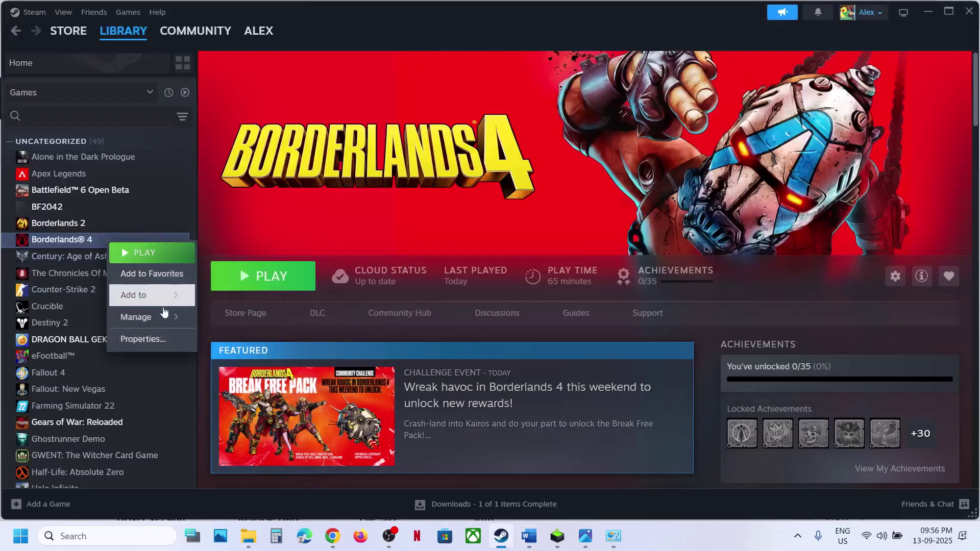
mouse_move(153, 317)
click(240, 340)
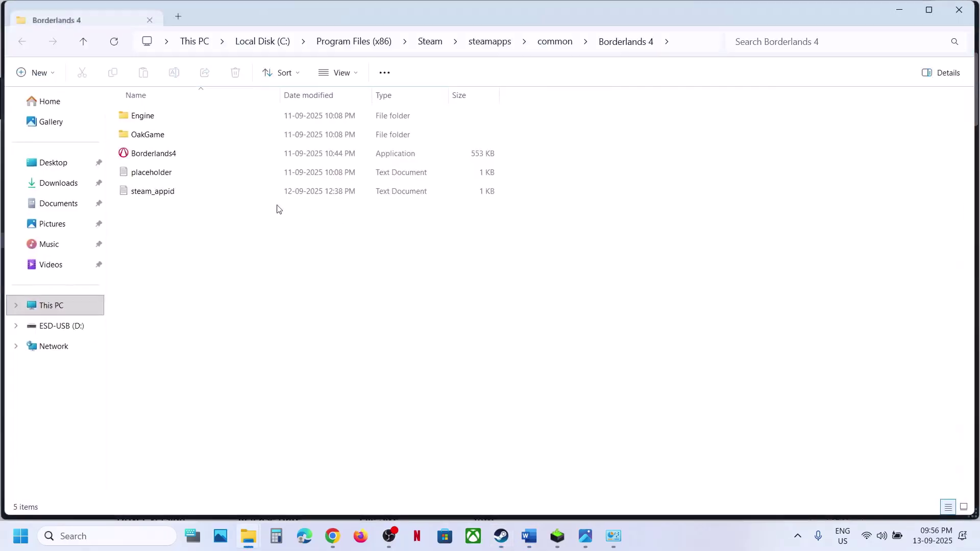
right_click(170, 158)
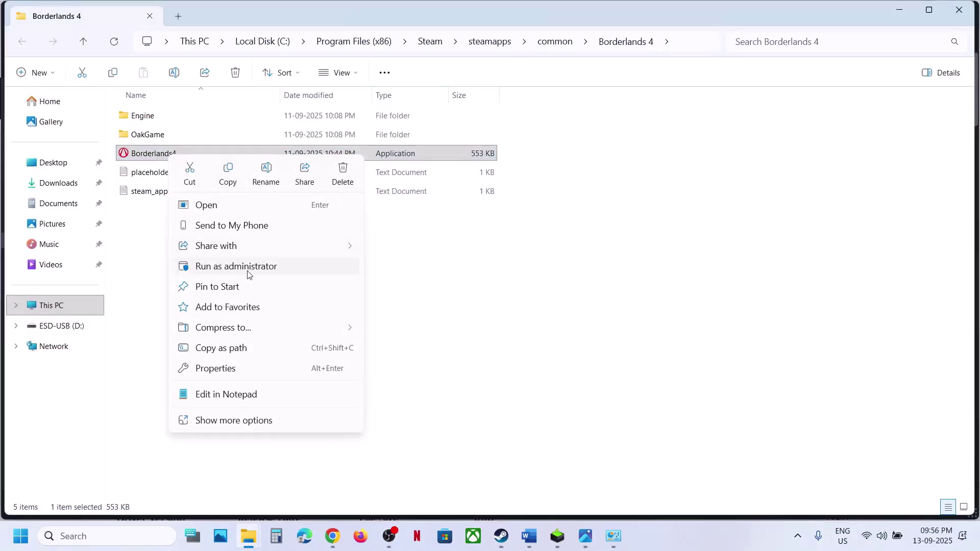
click(147, 135)
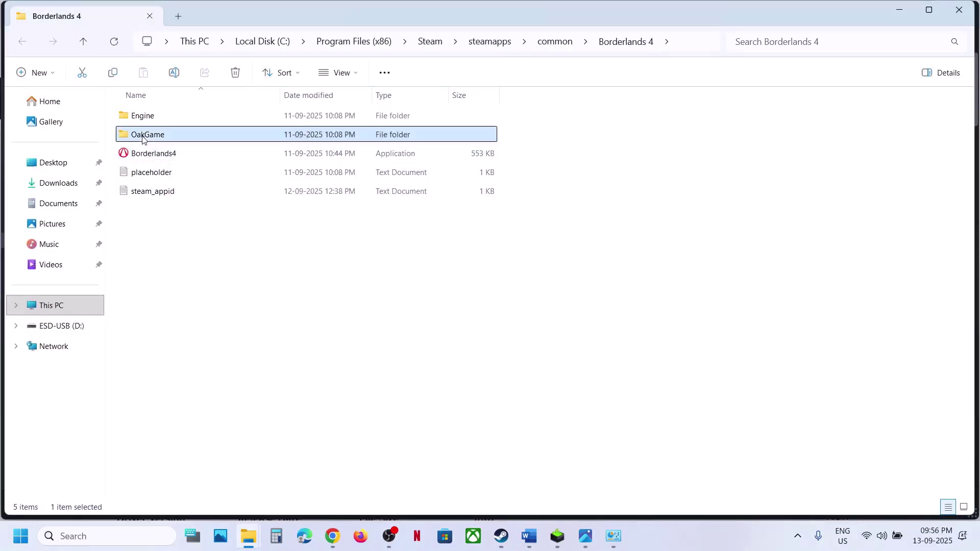
double_click(153, 133)
double_click(150, 119)
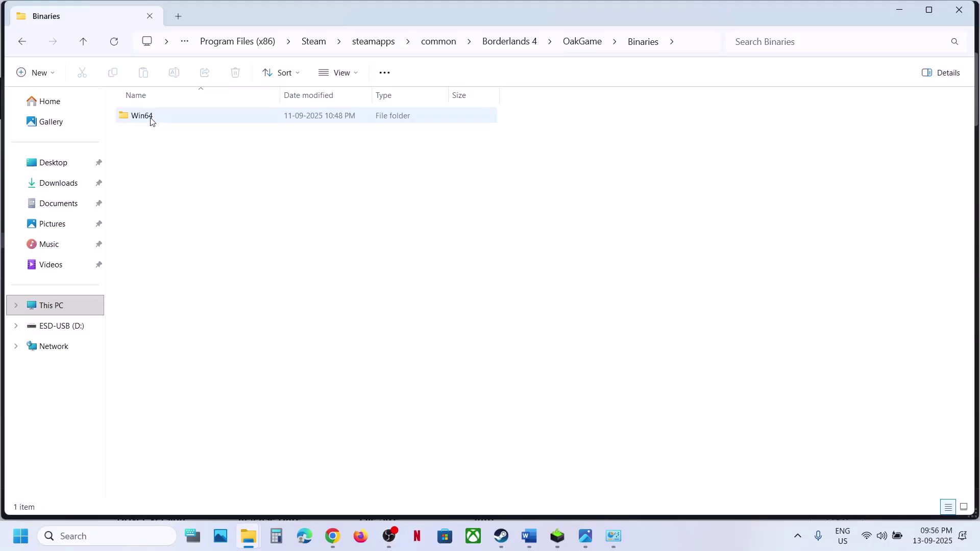
double_click(151, 118)
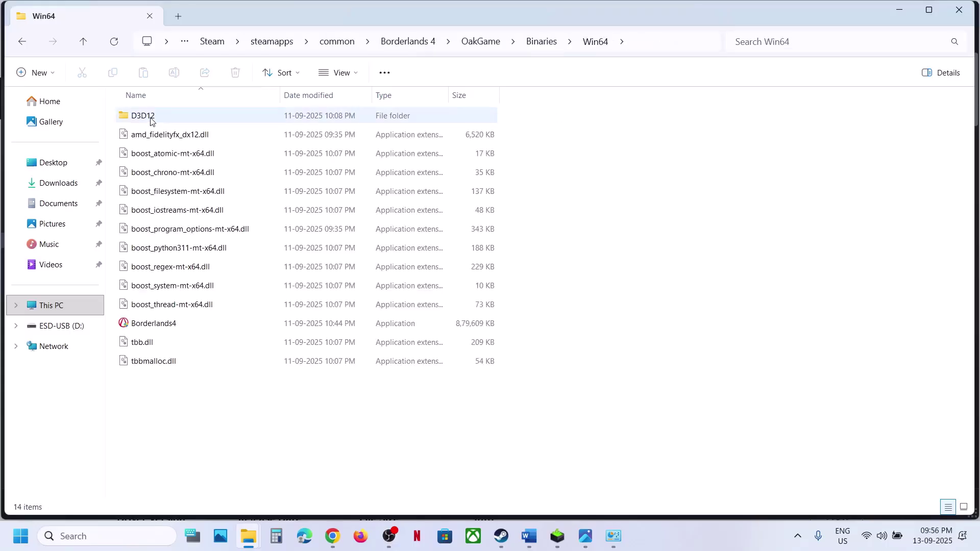
Step: Set the Borderlands4 executable to run as administrator under Compatibility and apply
right_click(151, 327)
click(200, 264)
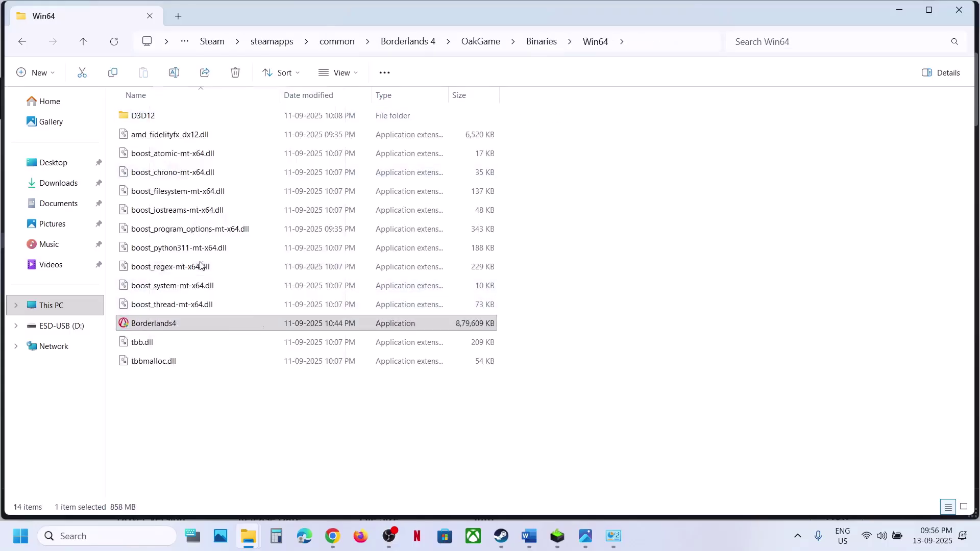
click(268, 205)
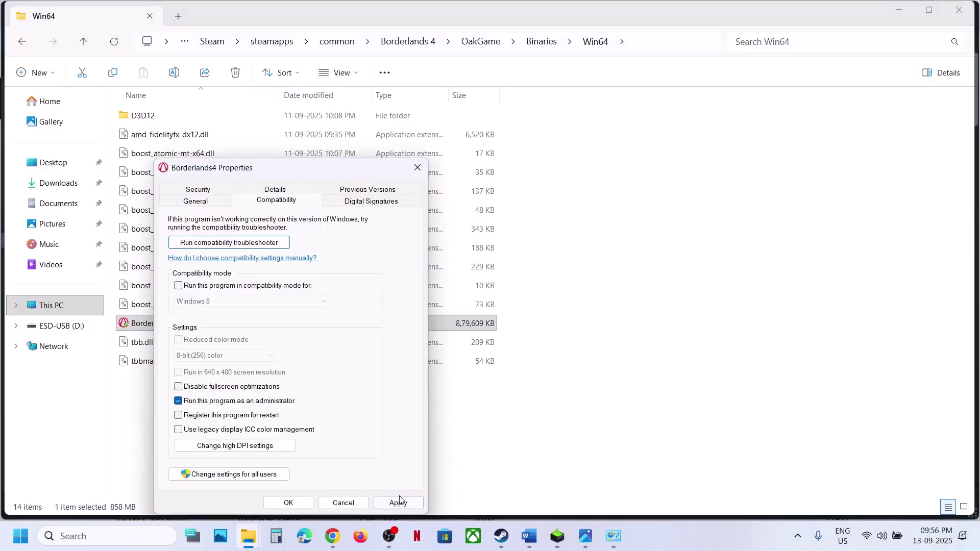
click(401, 503)
click(304, 509)
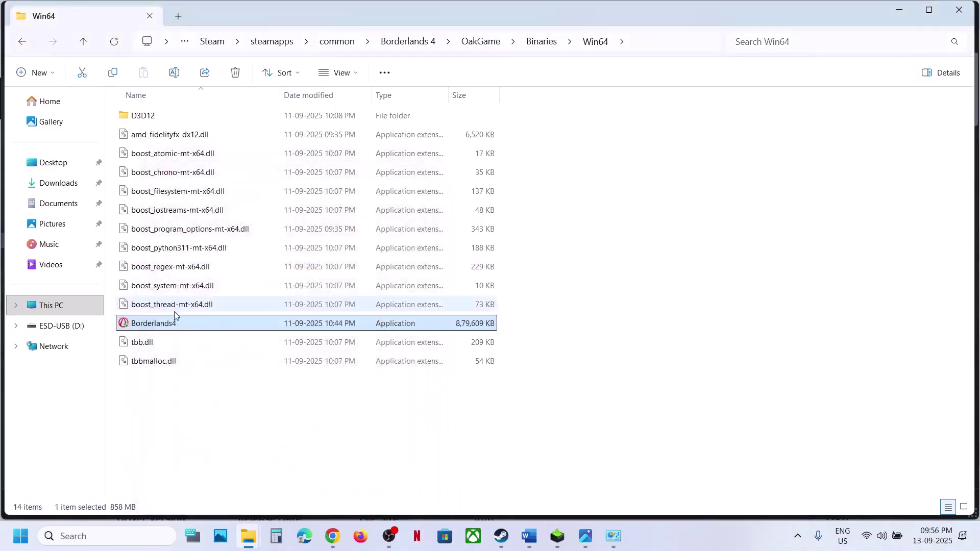
Step: Set Borderlands4 to Windows 7 compatibility mode with fullscreen optimizations disabled
right_click(175, 322)
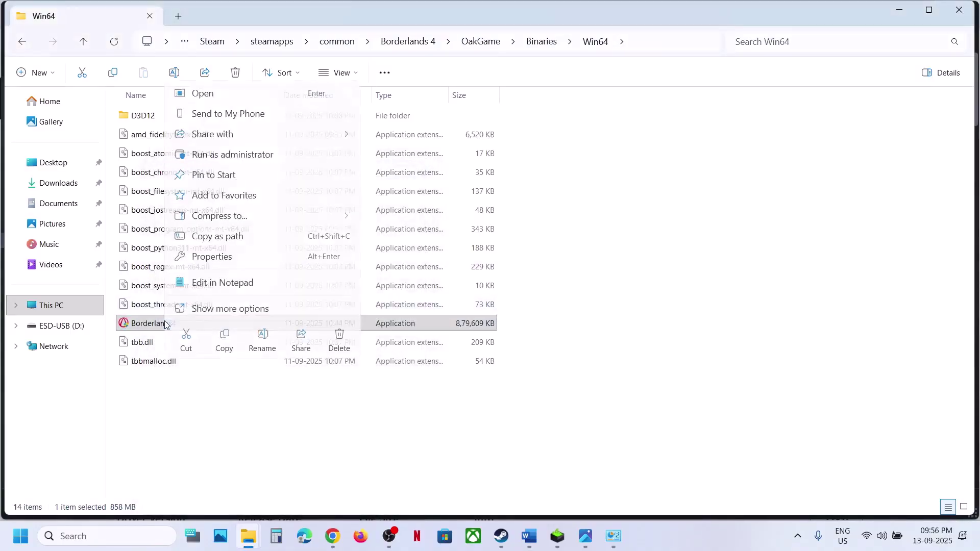
click(214, 257)
click(270, 200)
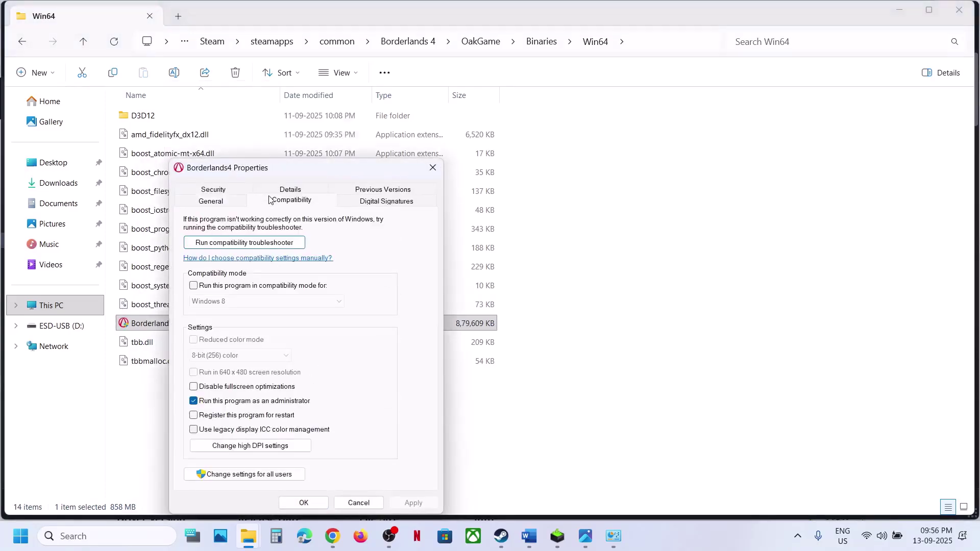
click(194, 286)
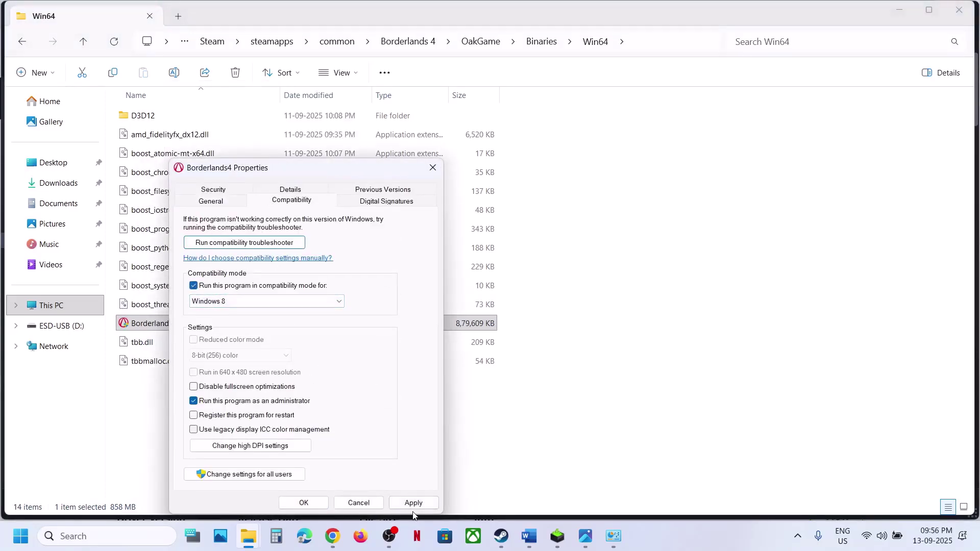
click(413, 506)
click(231, 304)
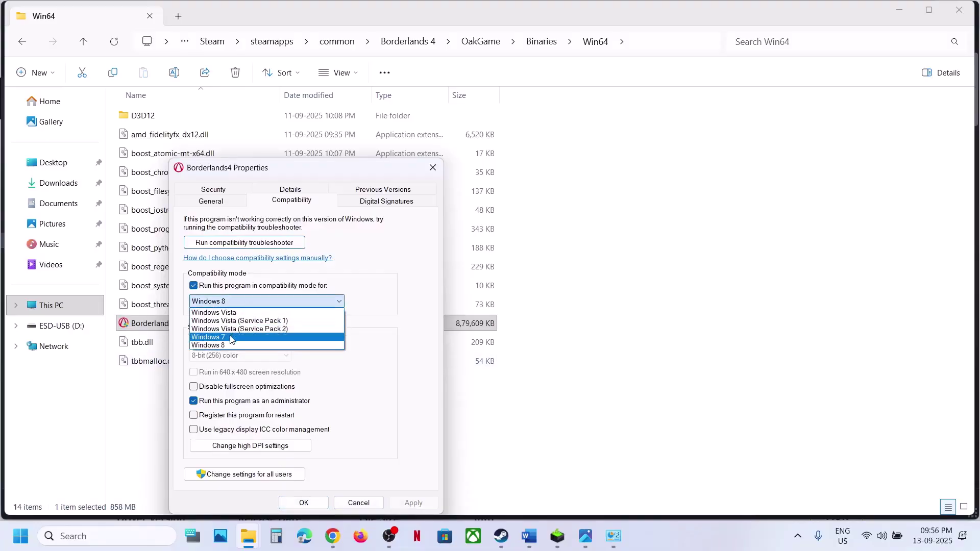
click(232, 336)
click(410, 503)
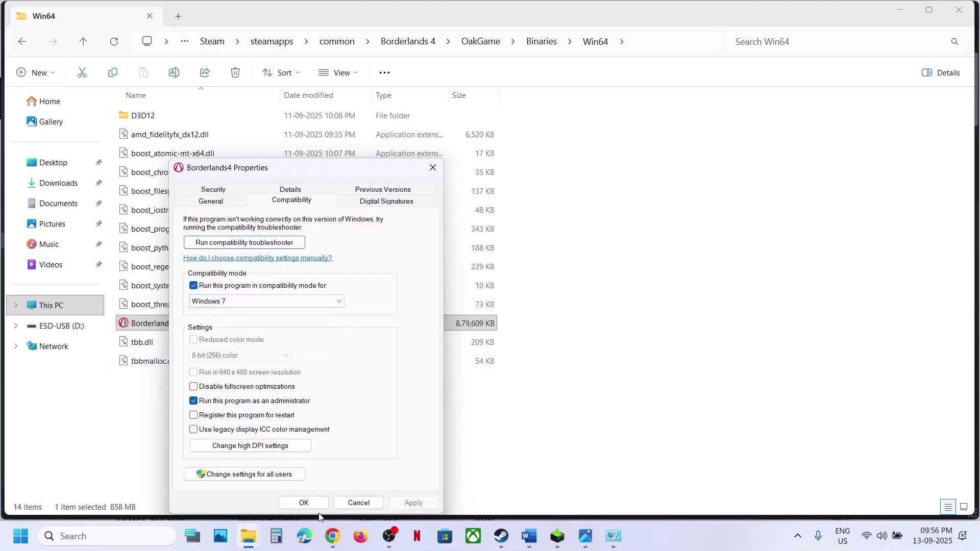
click(215, 387)
click(412, 504)
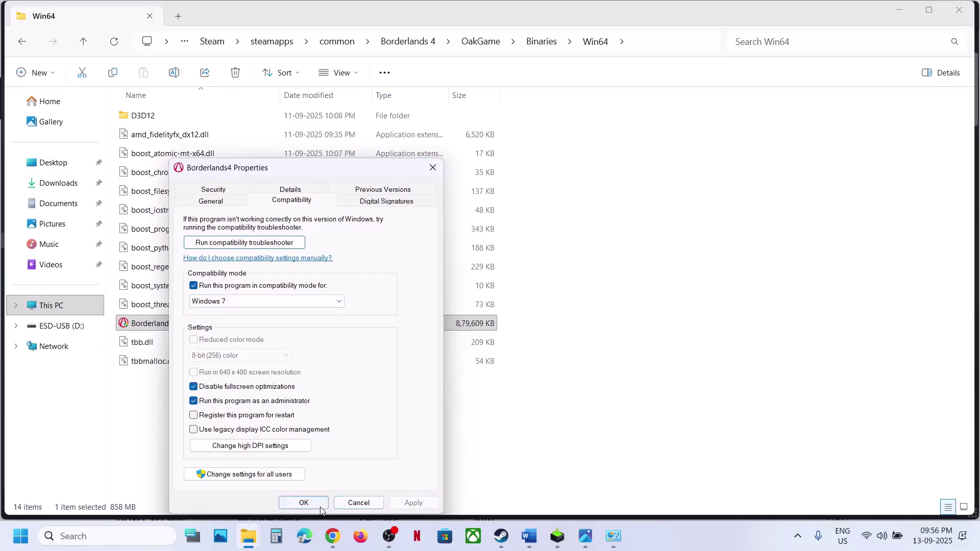
click(304, 504)
Step: Untick all of Borderlands4's compatibility options, apply, and close File Explorer
right_click(173, 329)
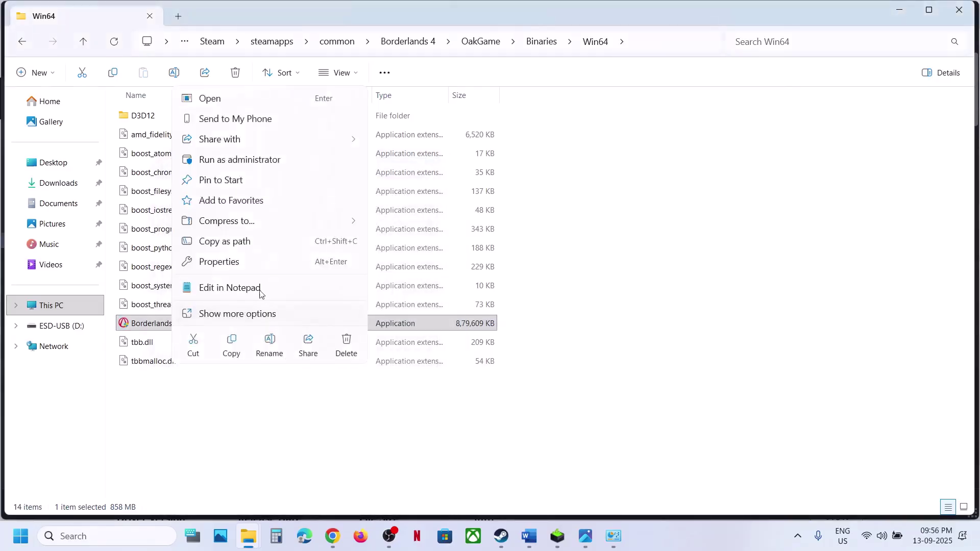
click(234, 263)
click(292, 200)
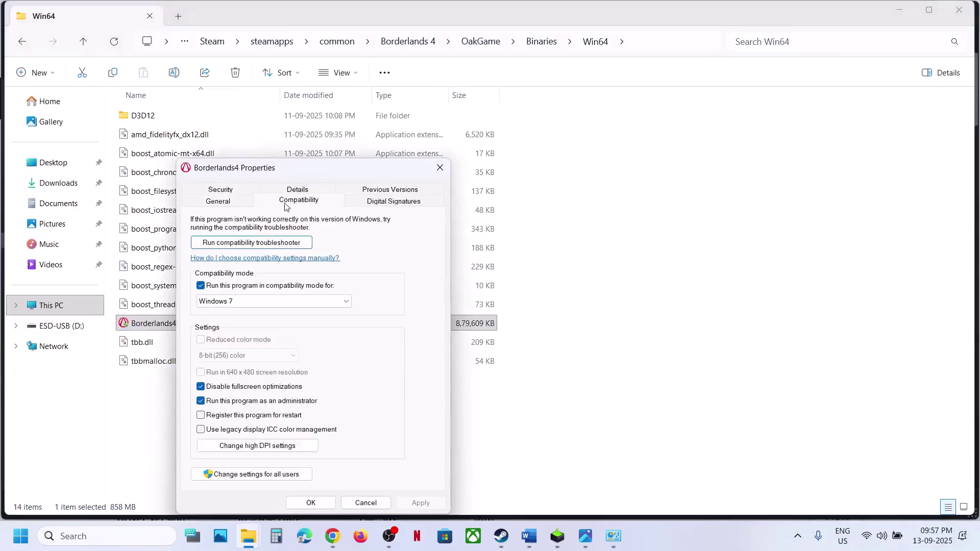
click(201, 285)
click(201, 286)
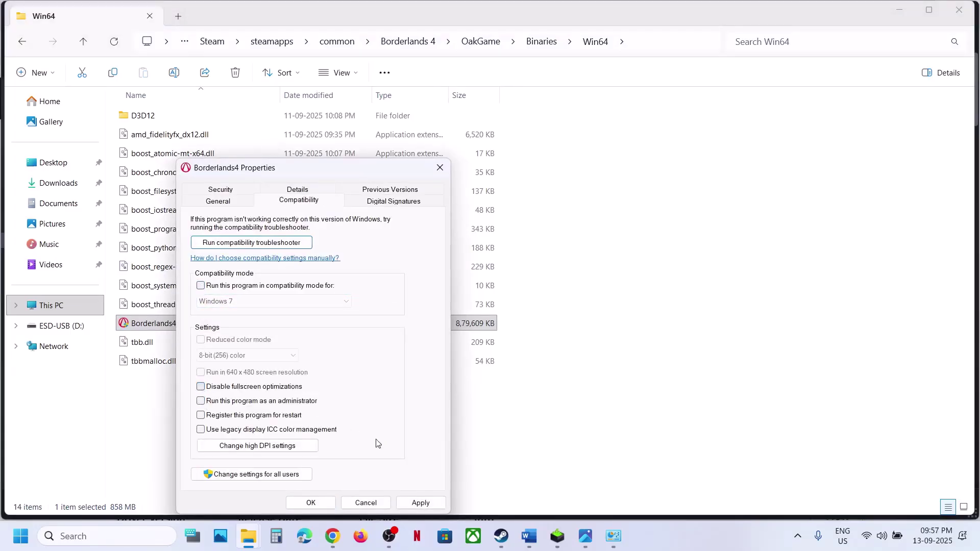
click(420, 503)
click(311, 503)
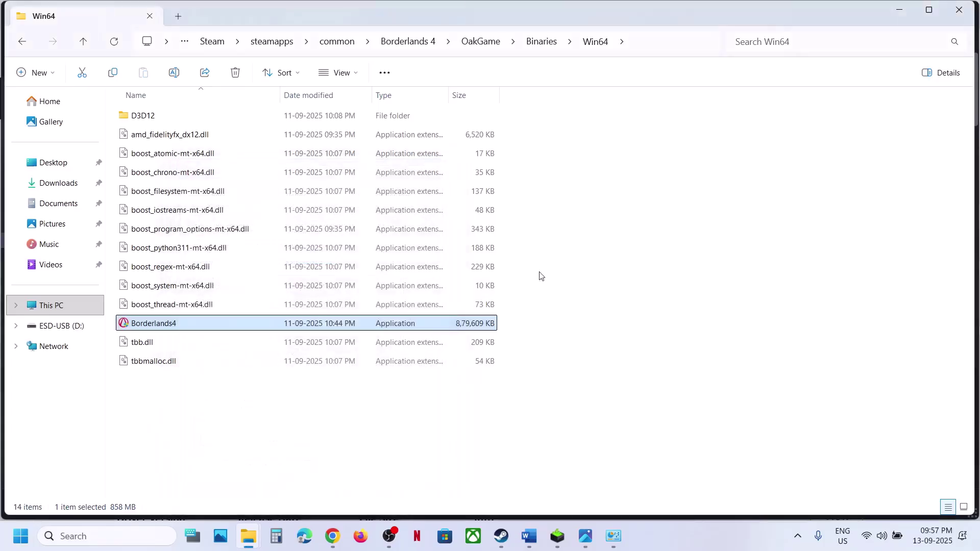
click(959, 9)
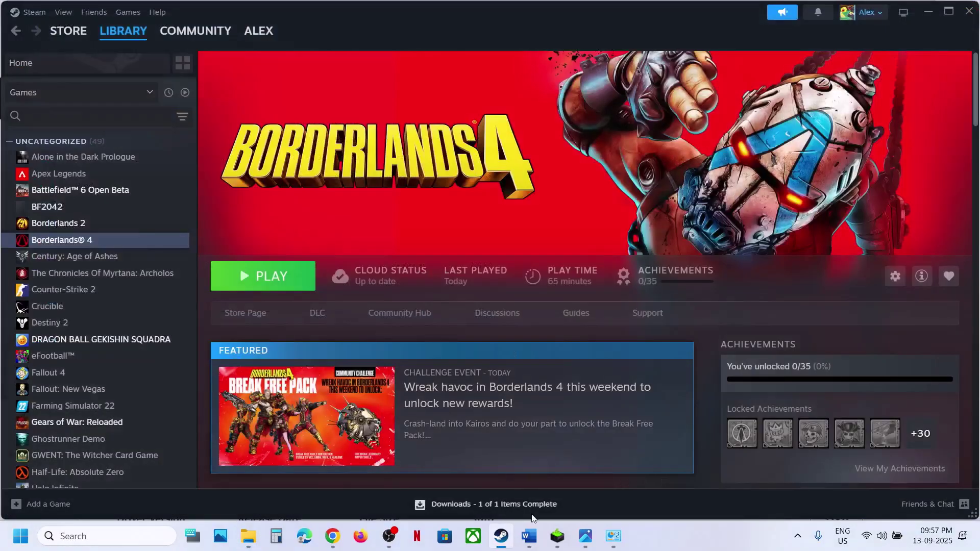
Step: Scroll the Word guide to Step 15 and highlight 'Windows Security & firewall'
click(529, 536)
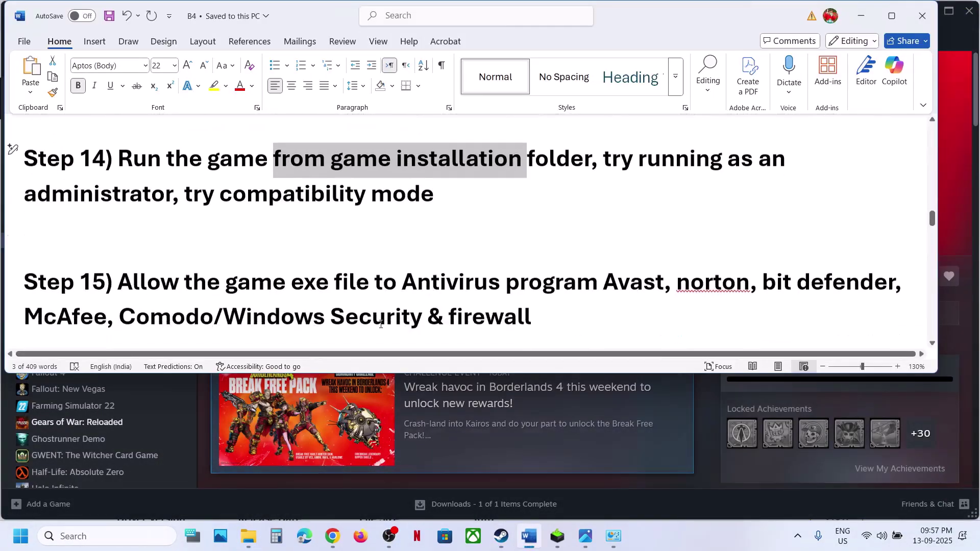
scroll(380, 324, down, 1)
drag(199, 254, 323, 286)
click(330, 287)
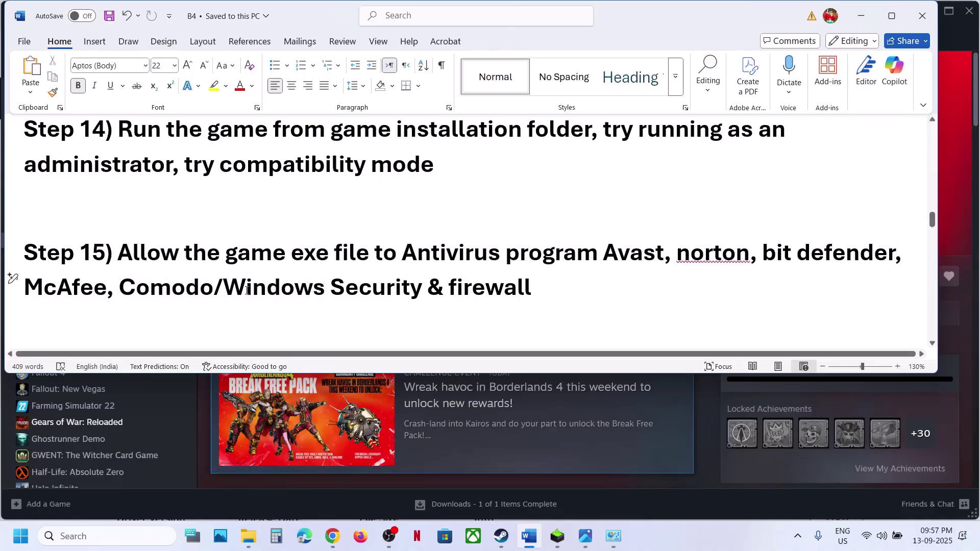
drag(225, 288, 532, 289)
Step: Go to Windows Security's ransomware protection allowed-apps list through Privacy & security, approving the admin prompt
key(super+i)
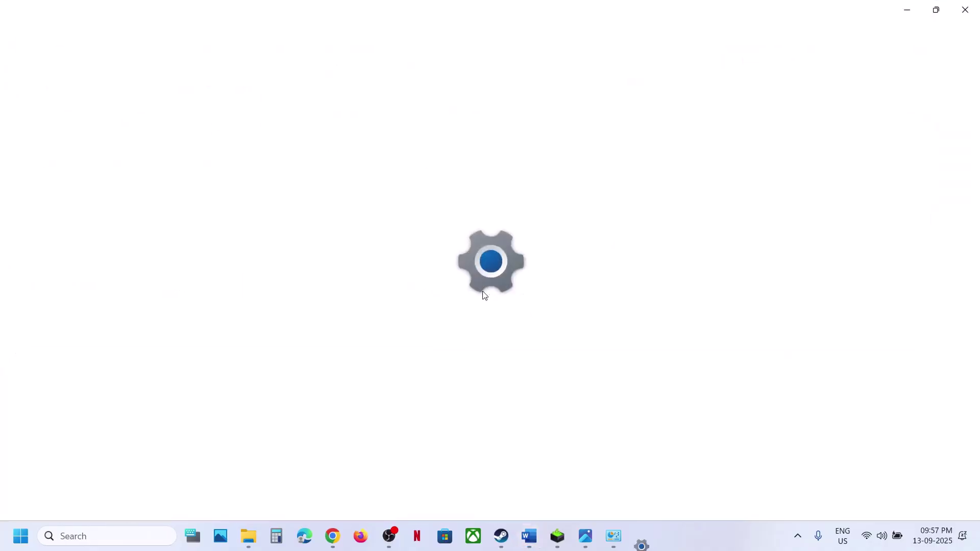
click(56, 359)
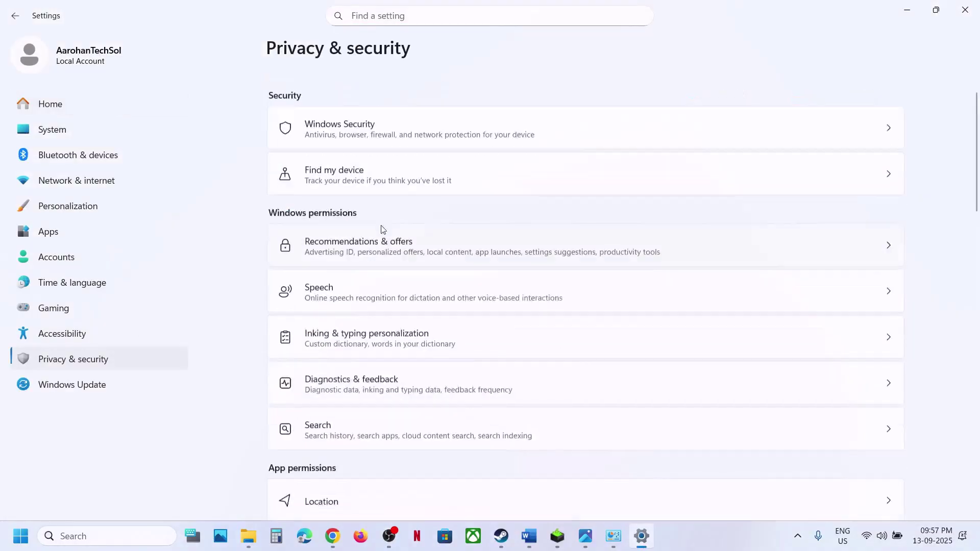
click(392, 121)
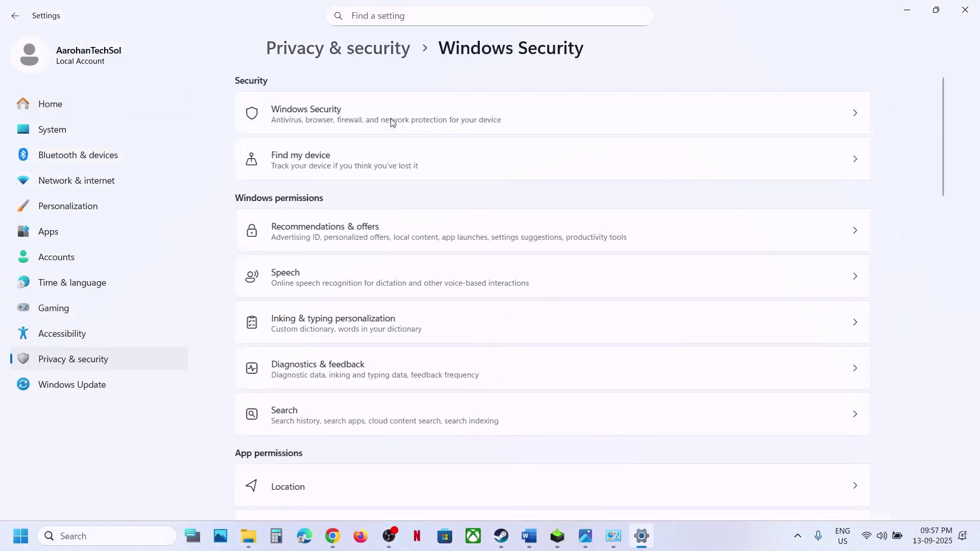
click(392, 194)
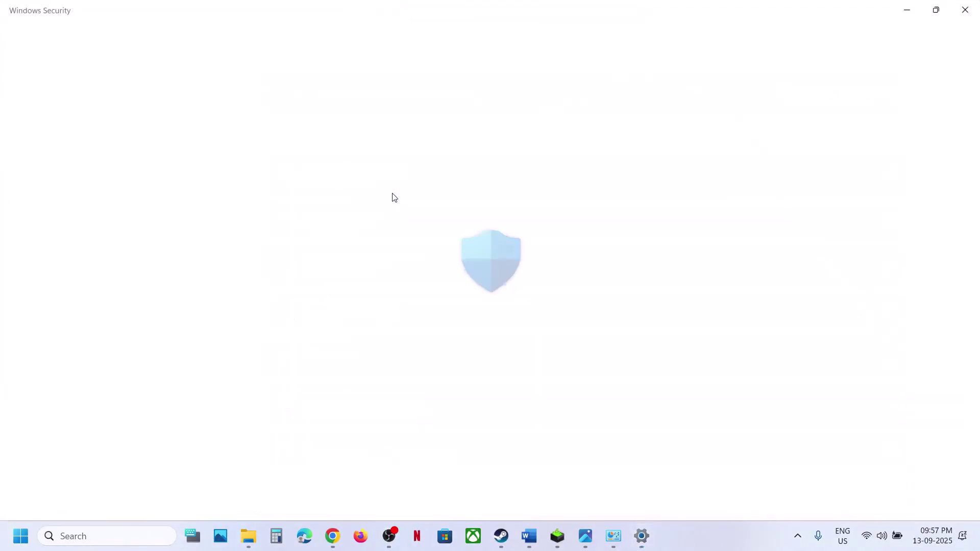
scroll(386, 345, down, 1)
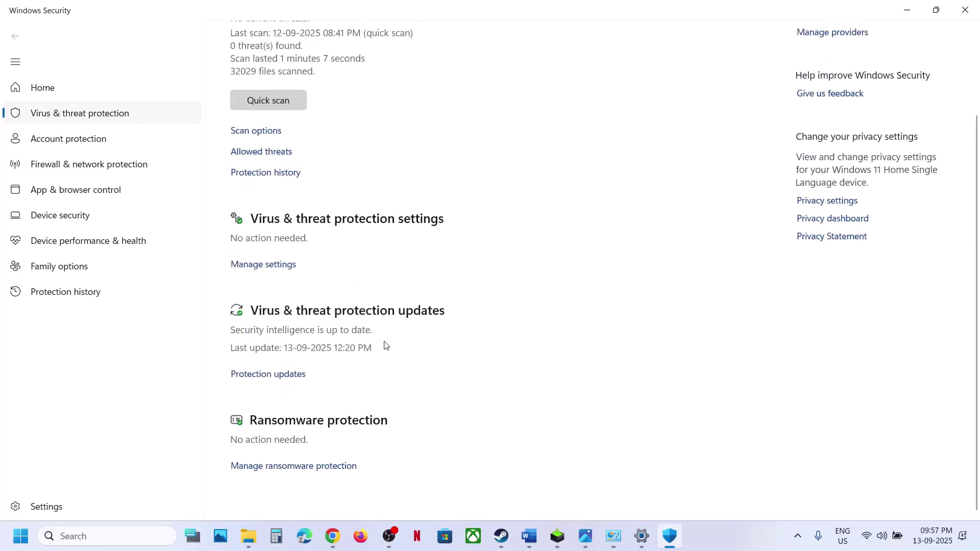
click(286, 473)
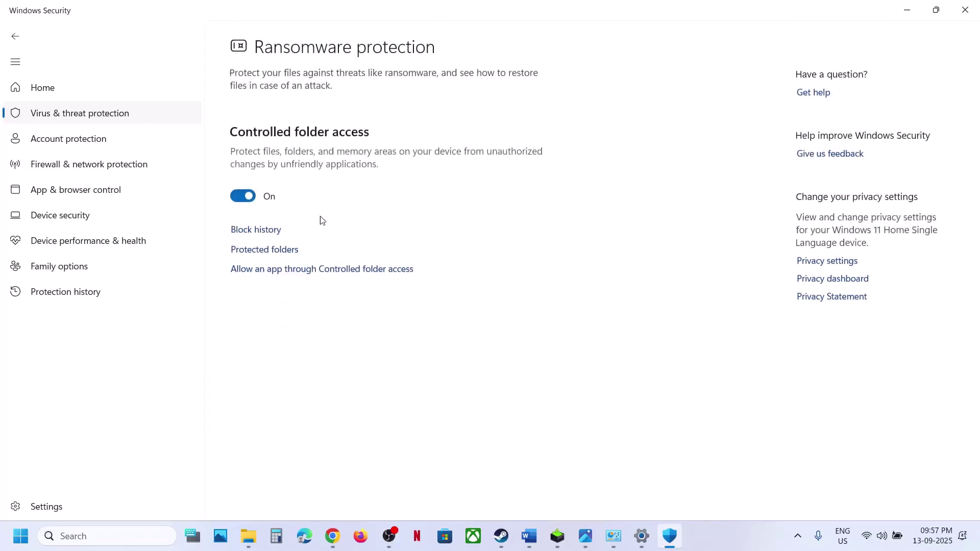
click(301, 269)
click(400, 376)
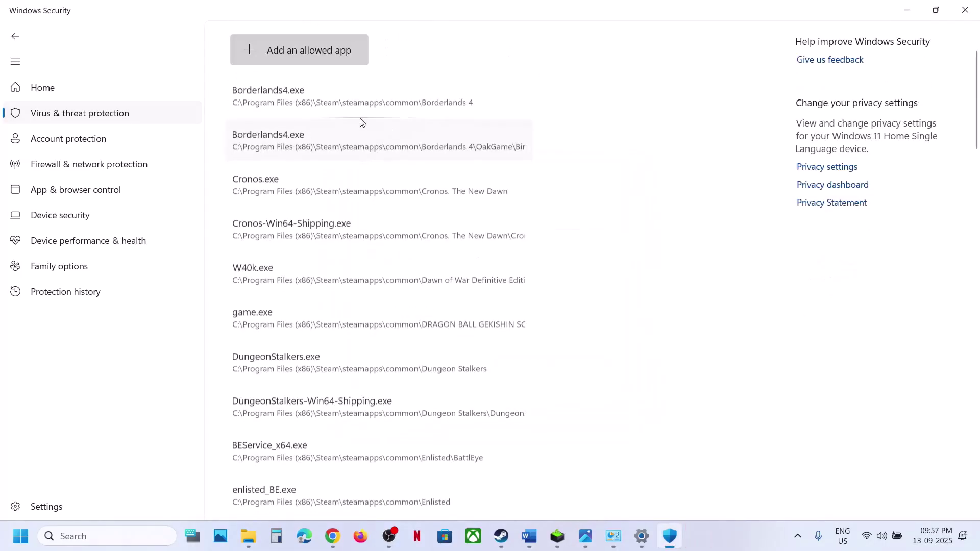
Step: Allow Borderlands4.exe from the Borderlands 4 folder through Controlled folder access
click(310, 60)
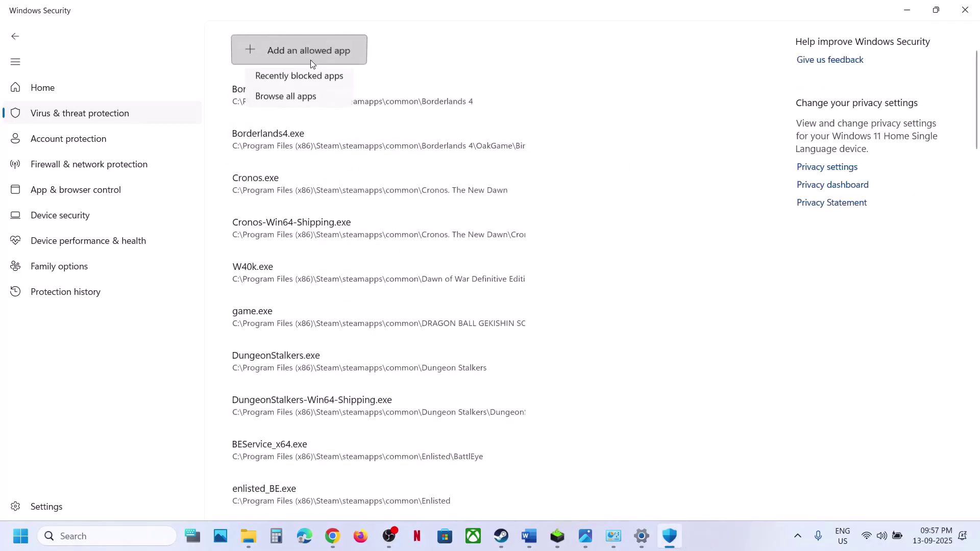
click(316, 100)
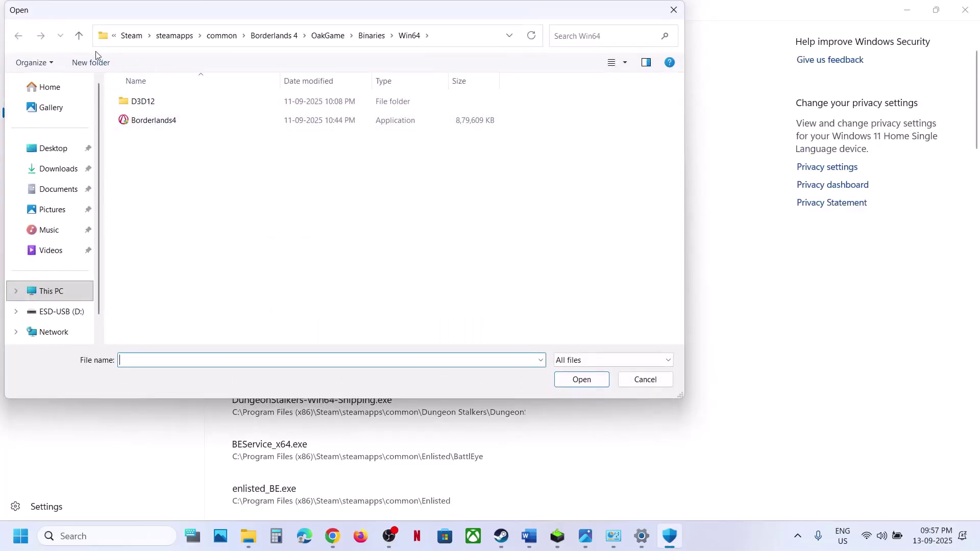
click(79, 35)
click(79, 36)
click(79, 35)
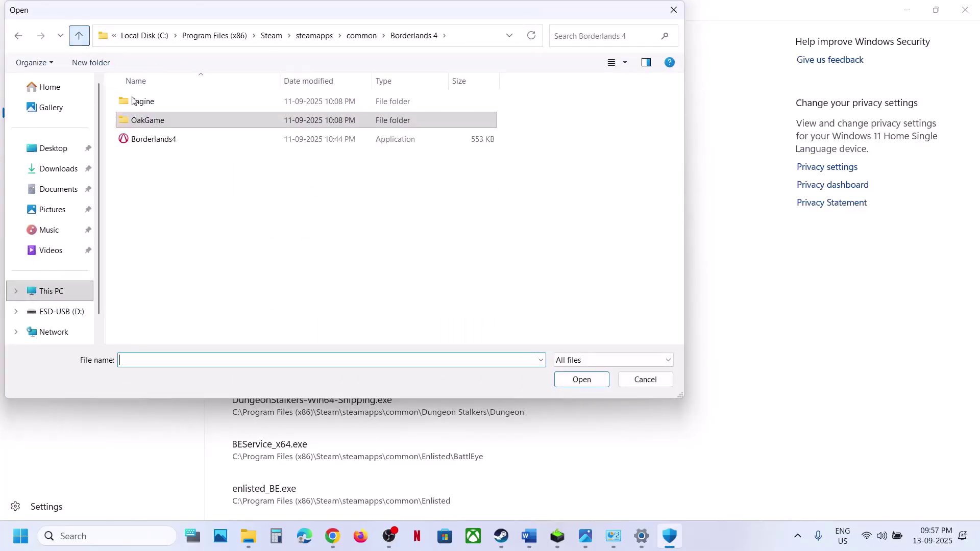
click(145, 140)
click(589, 388)
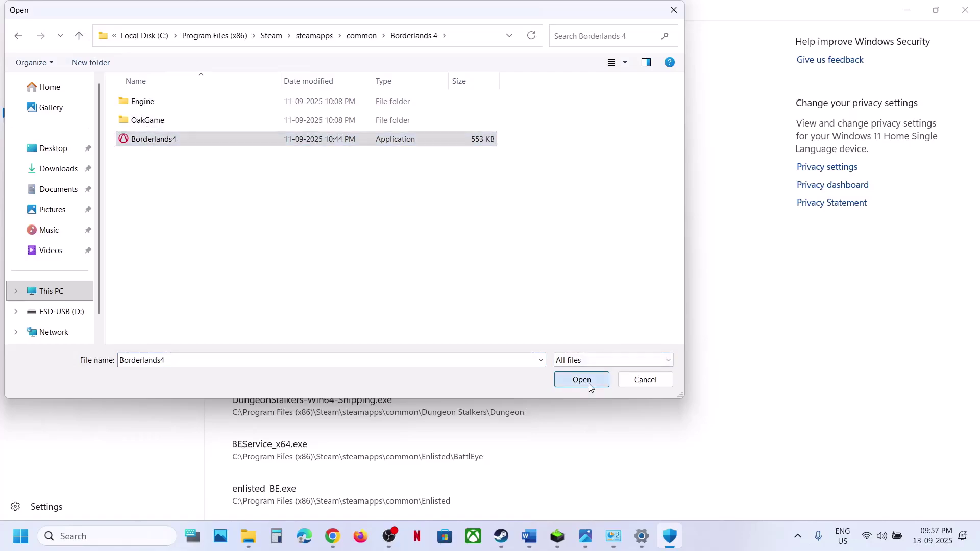
Step: Allow the OakGame\Binaries\Win64 Borderlands4.exe too, then close Windows Security and Settings
click(280, 49)
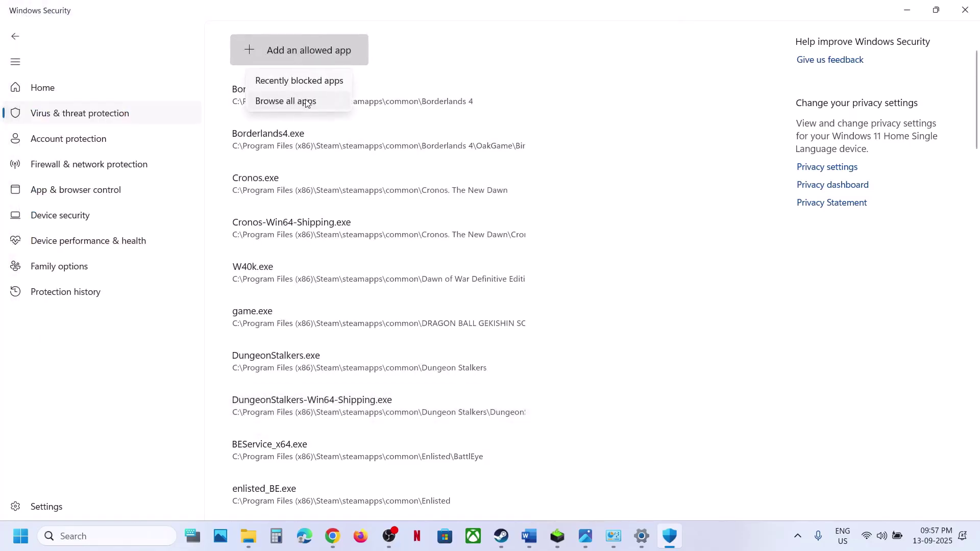
click(307, 102)
double_click(160, 125)
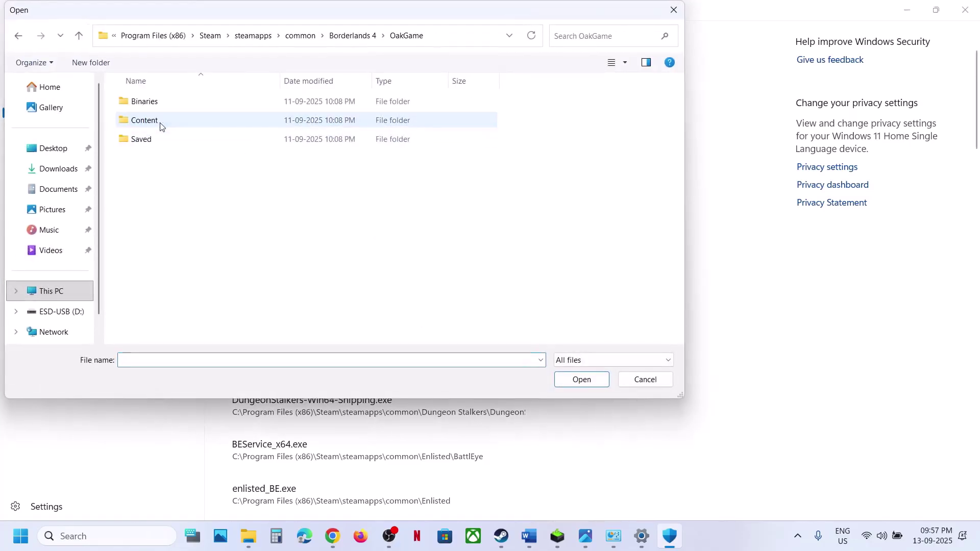
double_click(155, 102)
double_click(156, 101)
click(157, 120)
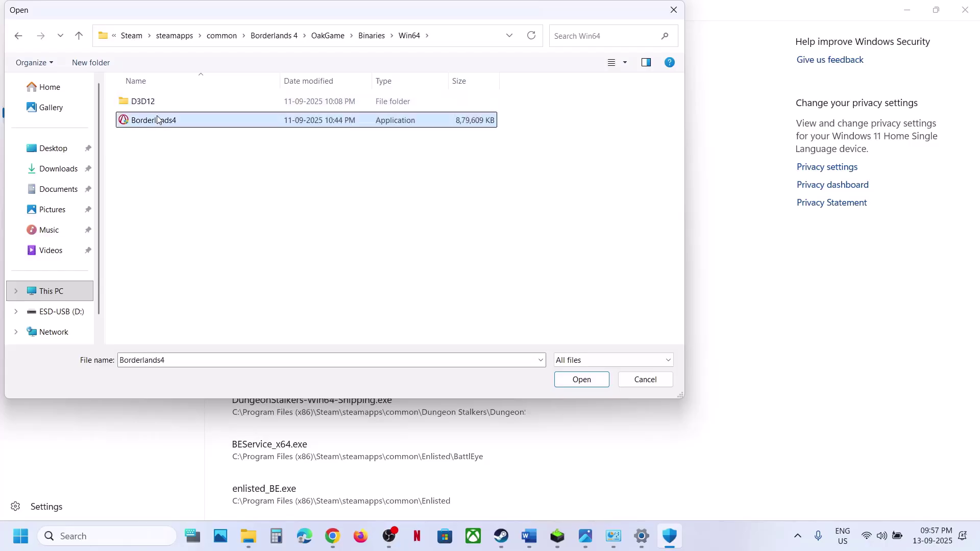
click(581, 380)
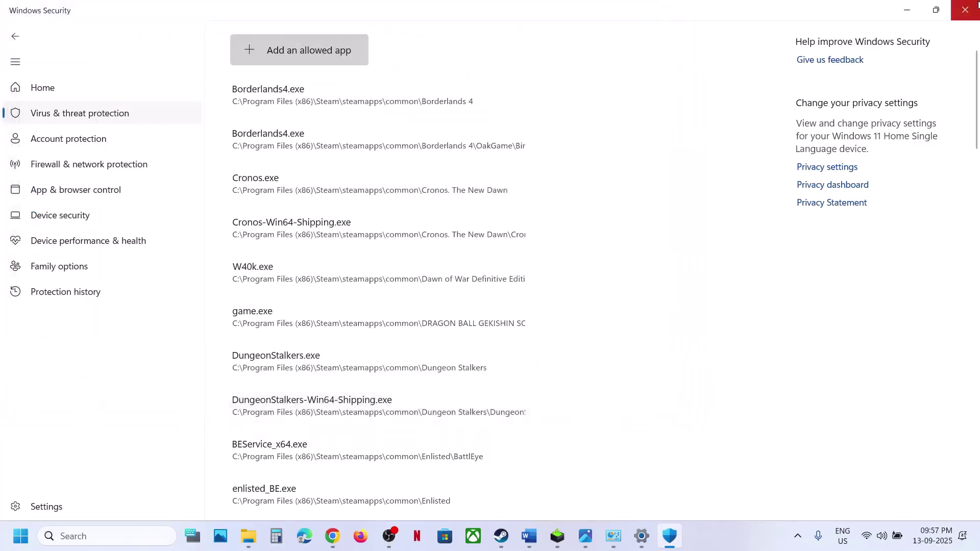
click(966, 10)
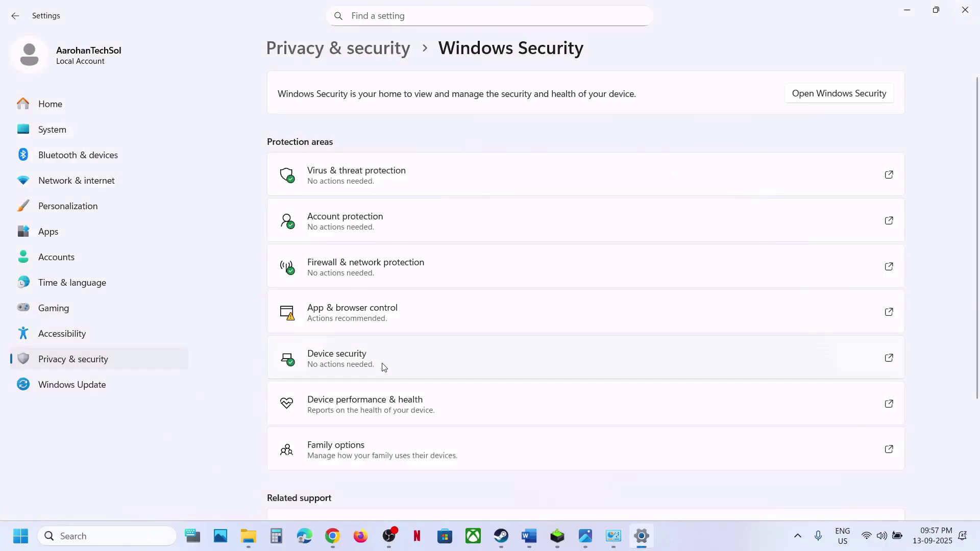
click(965, 10)
scroll(483, 275, down, 3)
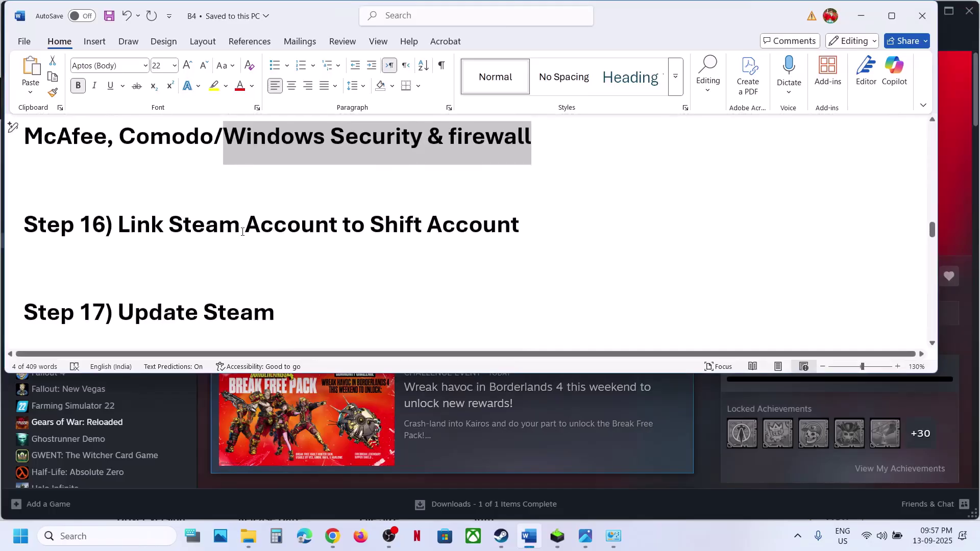
Step: Open the SHiFT page on borderlands.2k.com from a Chrome search
drag(169, 225, 500, 241)
click(500, 241)
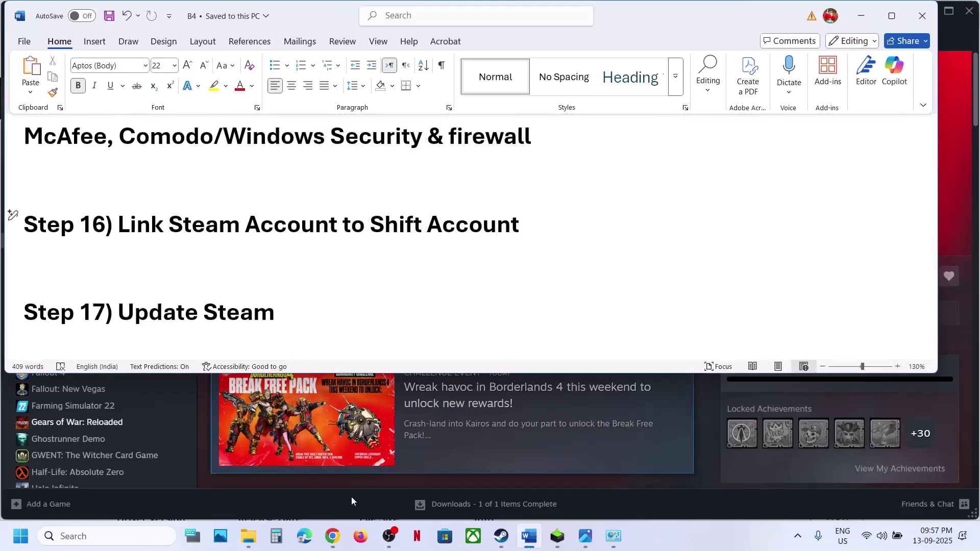
click(334, 542)
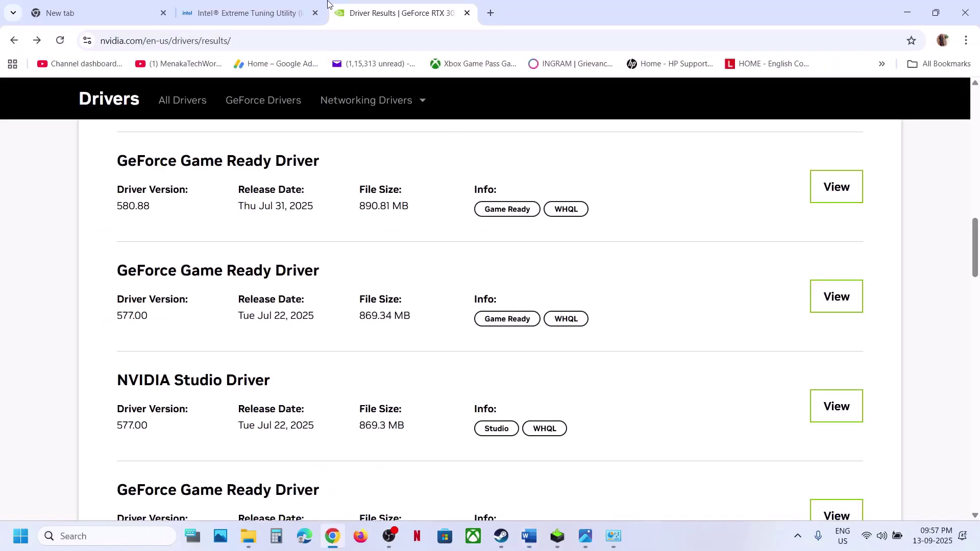
click(669, 534)
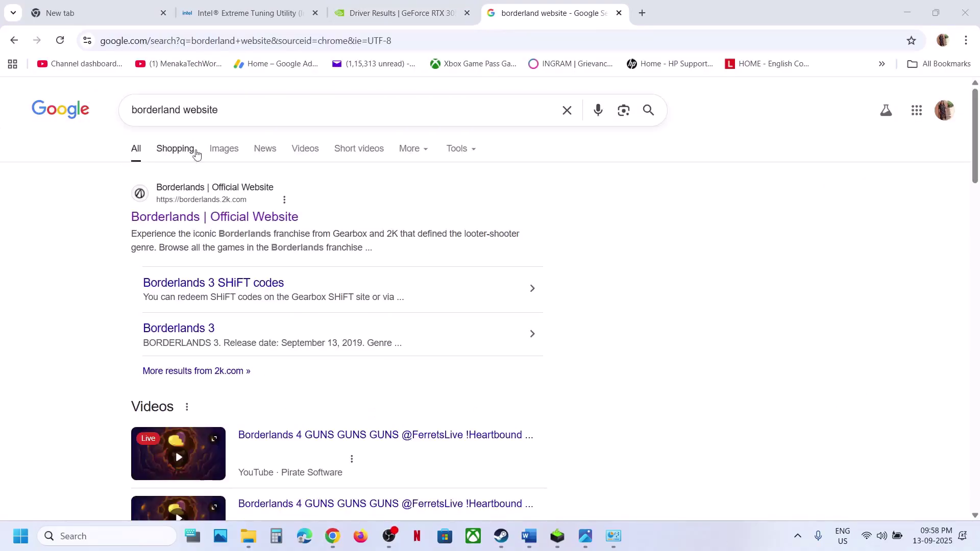
click(199, 221)
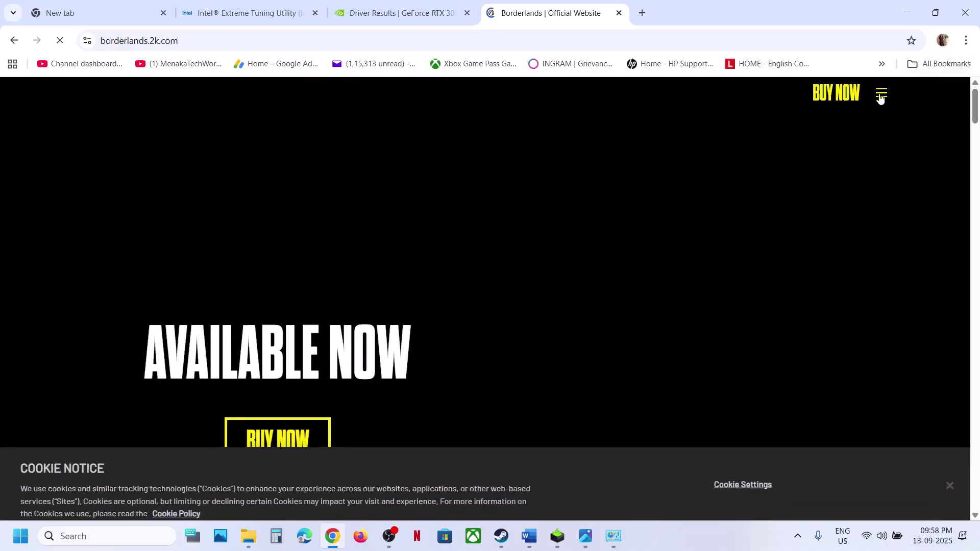
click(882, 93)
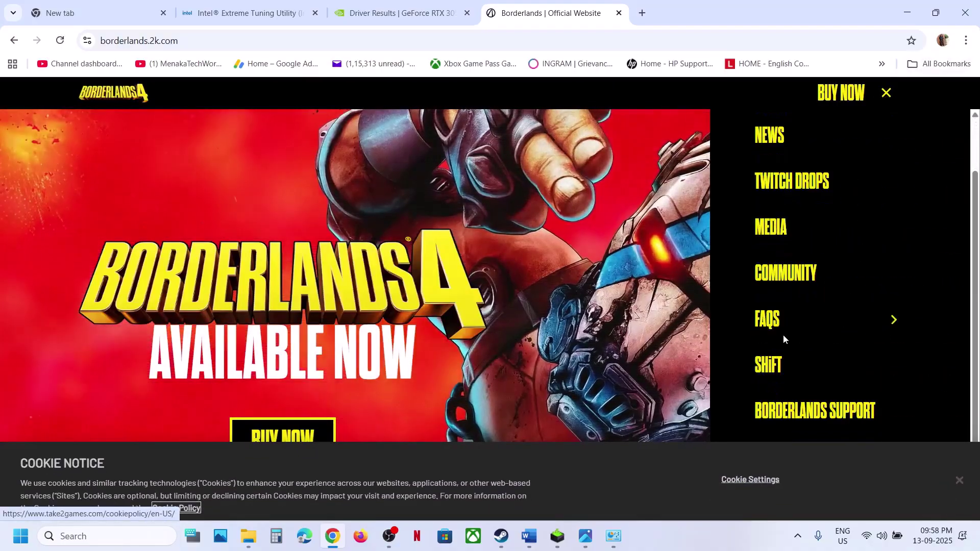
click(771, 387)
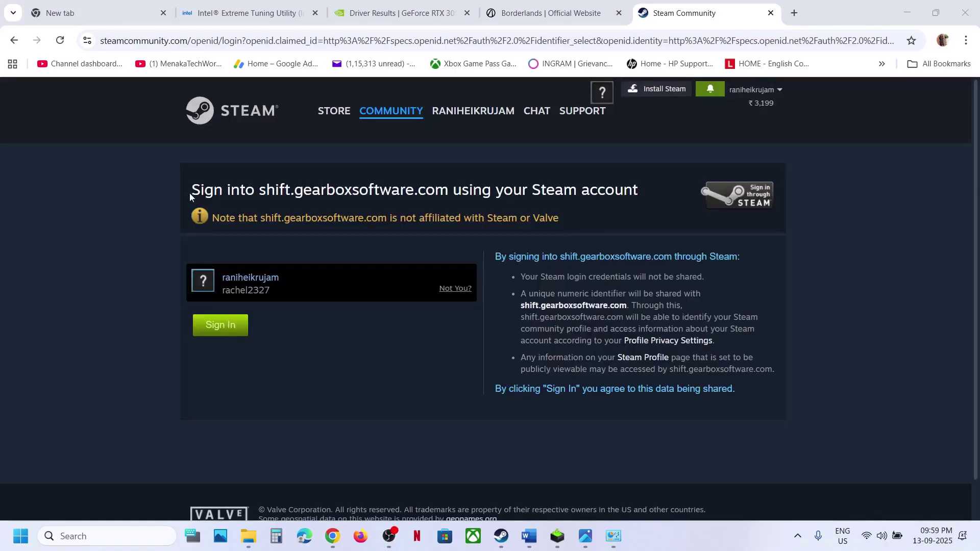
Step: Sign into SHiFT through Steam and check that Steam appears under Gaming Platforms
drag(190, 193, 674, 391)
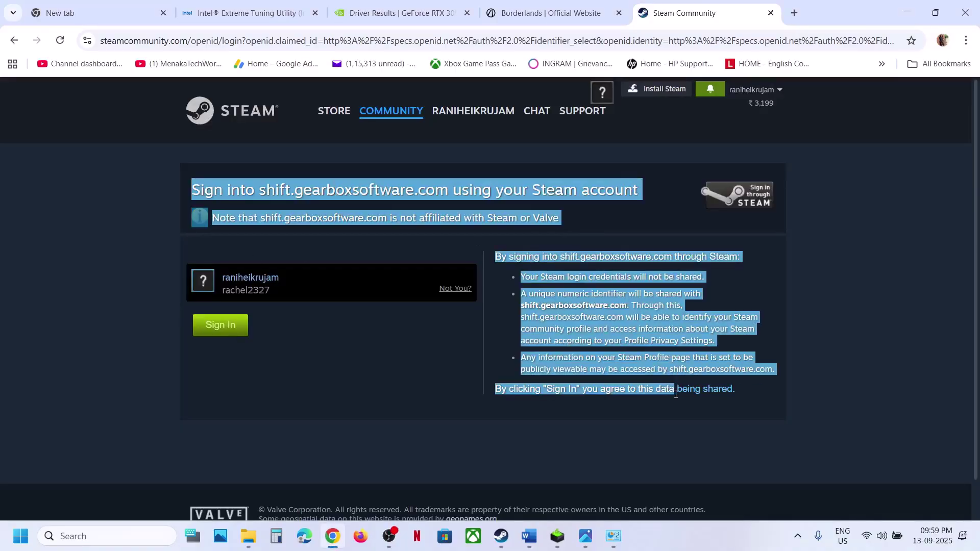
click(226, 330)
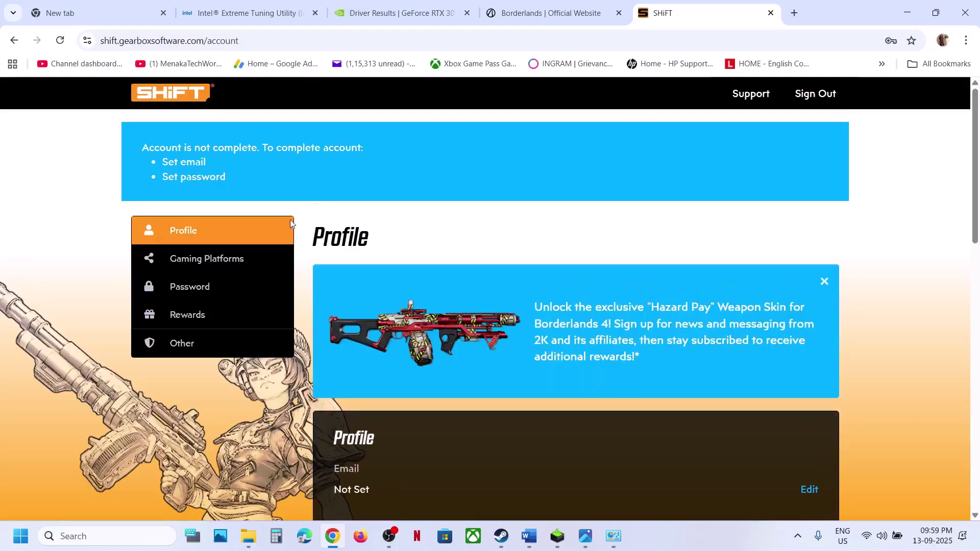
click(211, 260)
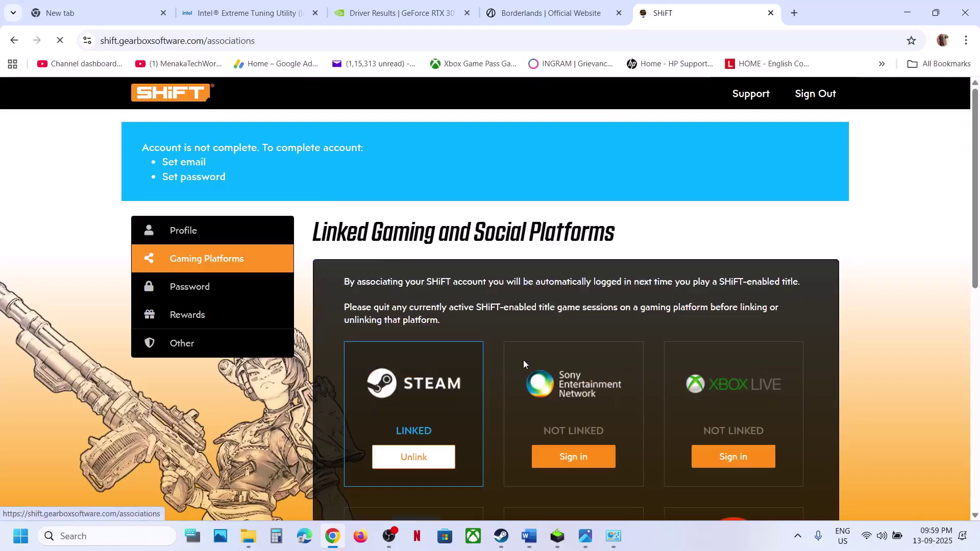
scroll(523, 360, down, 1)
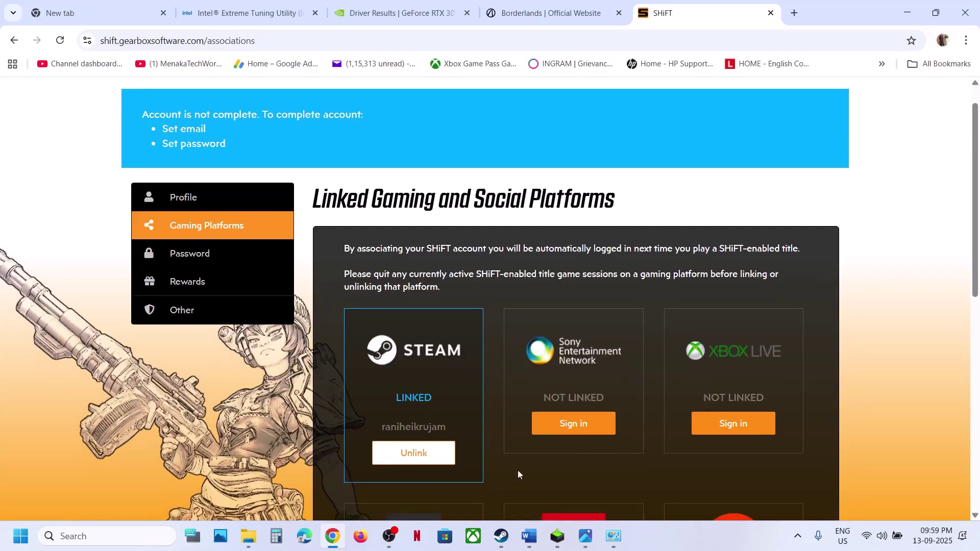
click(502, 536)
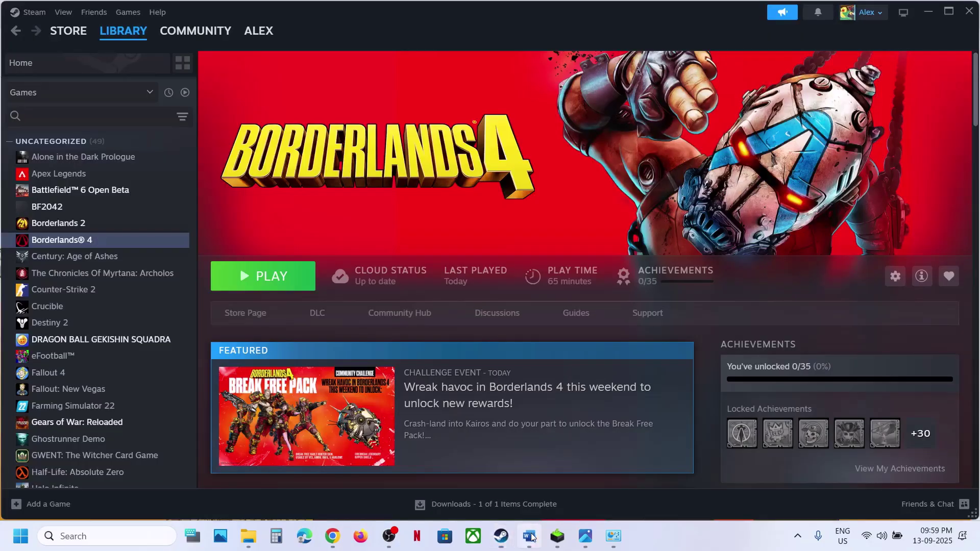
Step: Highlight 'Update Steam' in Step 17, then run Check for Steam Client Updates
click(529, 537)
scroll(388, 233, down, 1)
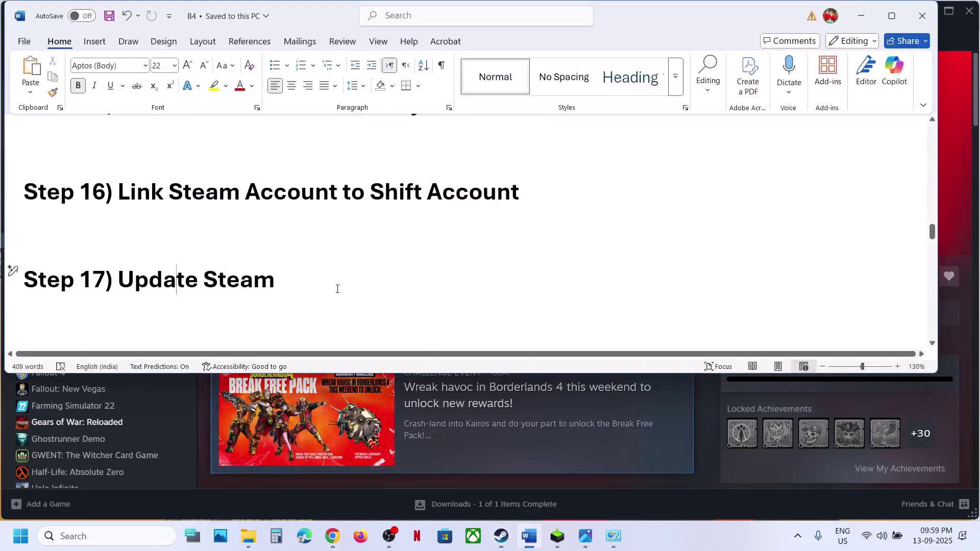
drag(337, 289, 118, 281)
click(200, 436)
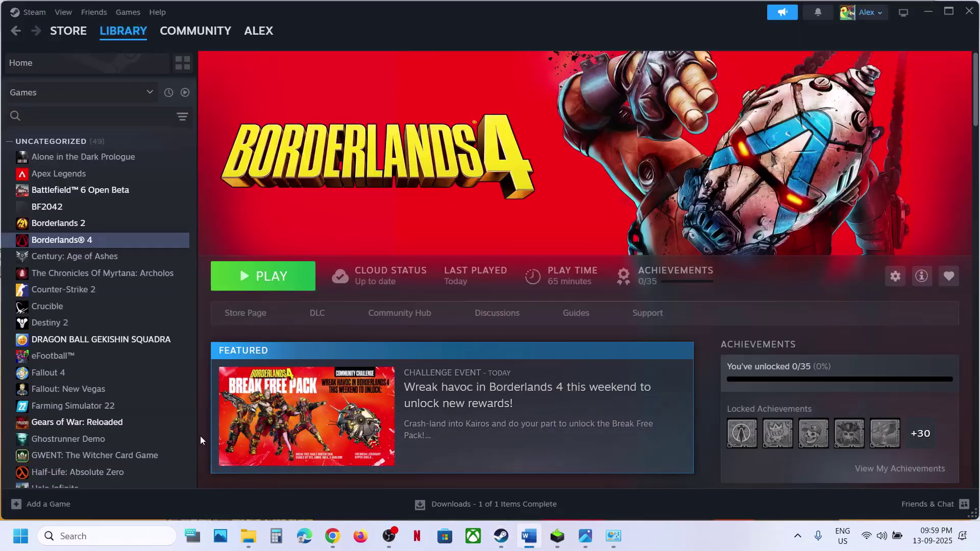
click(28, 12)
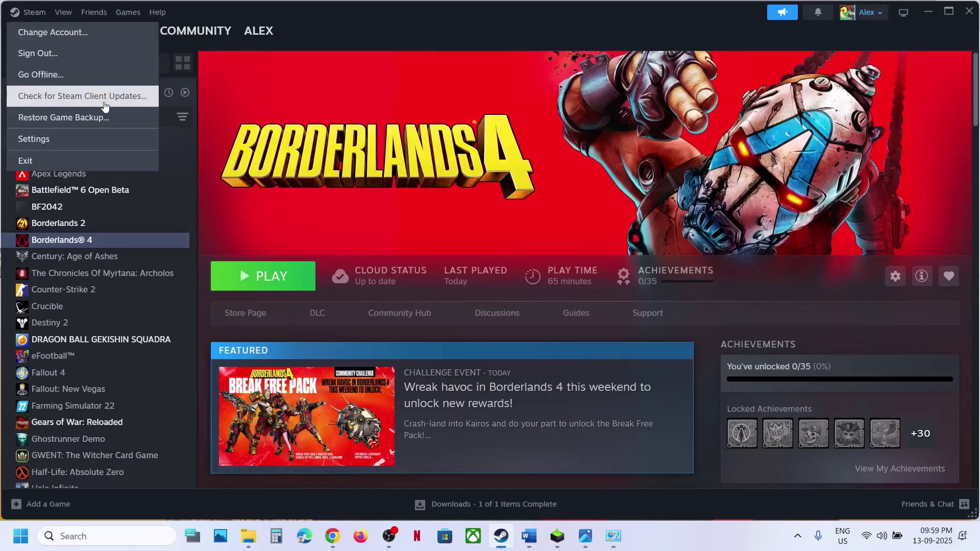
click(82, 97)
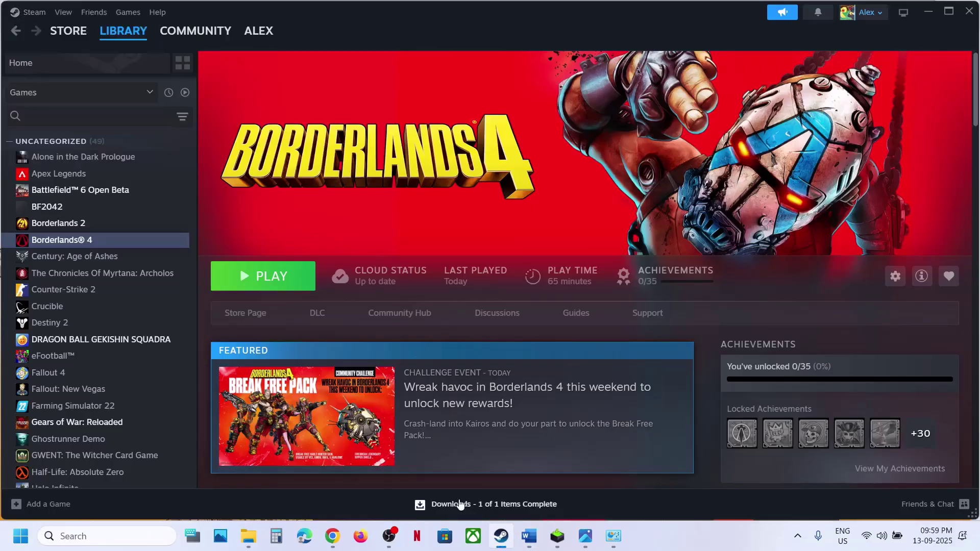
Step: Scroll the Word guide to Step 18 and highlight 'Media Feature Pack'
click(529, 536)
scroll(287, 252, down, 3)
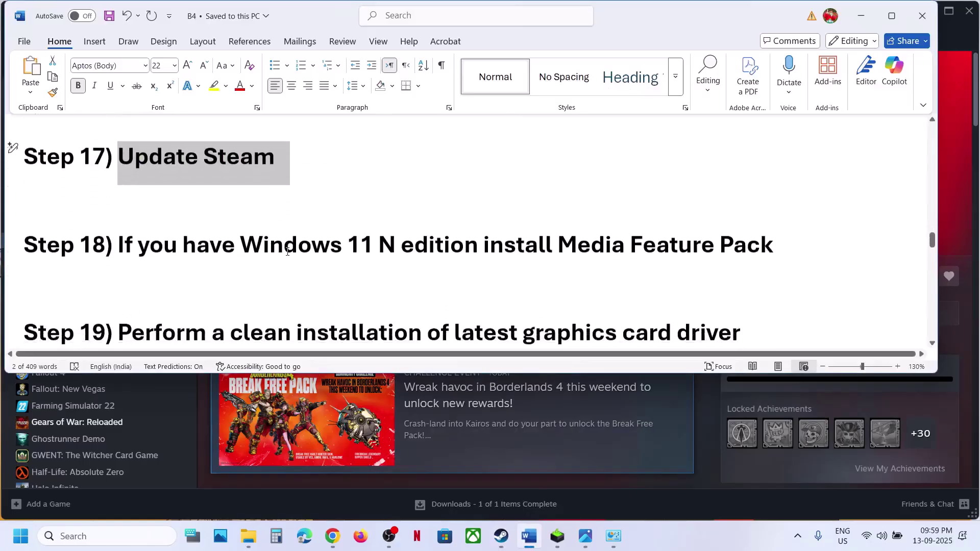
drag(183, 236, 240, 236)
click(400, 235)
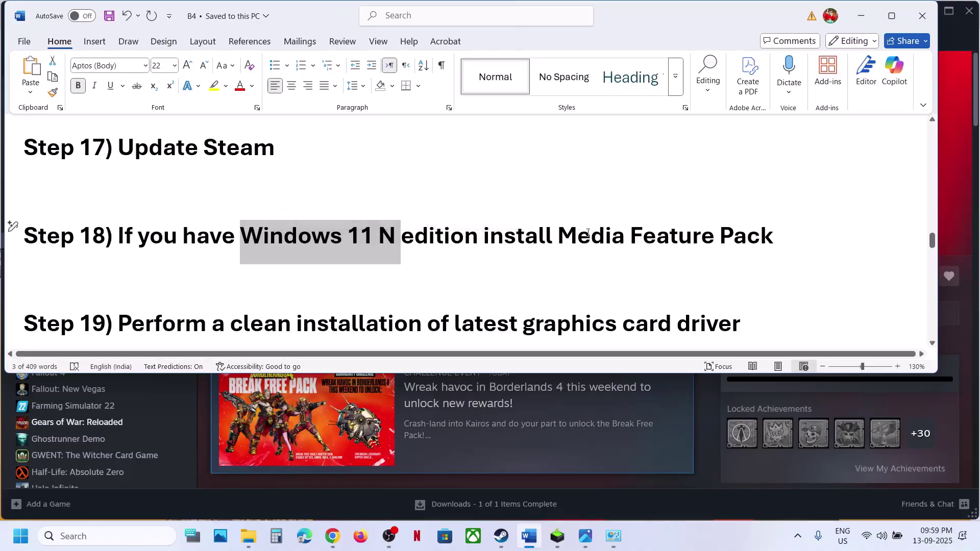
drag(563, 232, 781, 235)
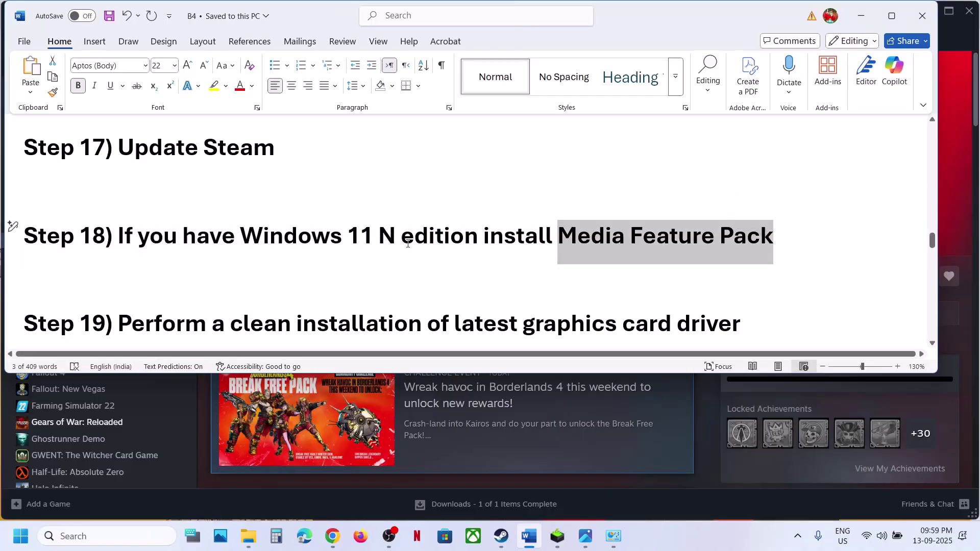
key(super)
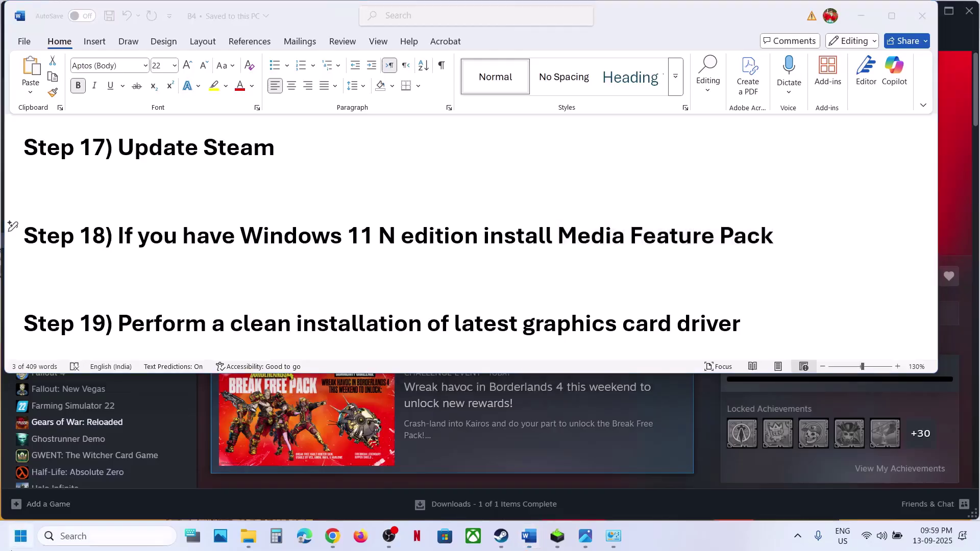
click(189, 233)
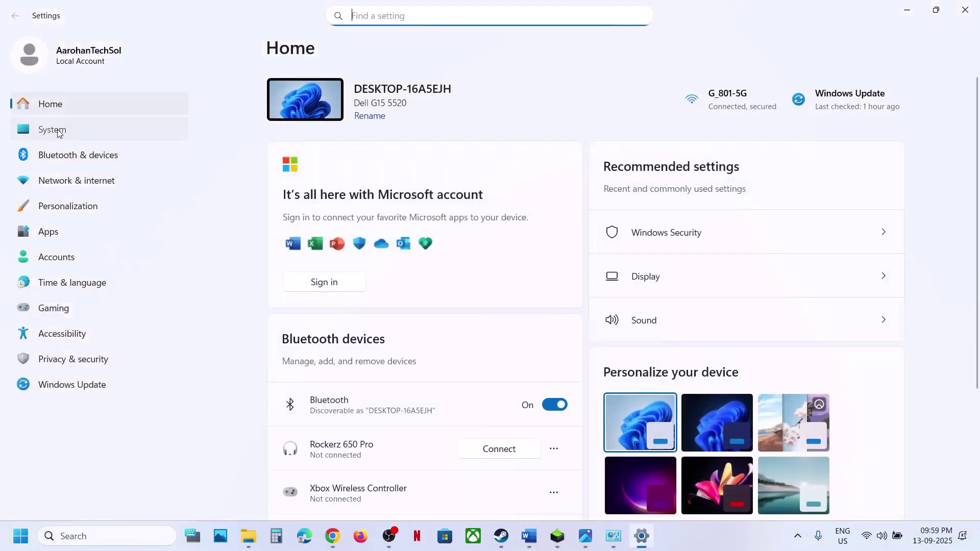
click(57, 129)
scroll(434, 393, down, 9)
scroll(378, 416, down, 2)
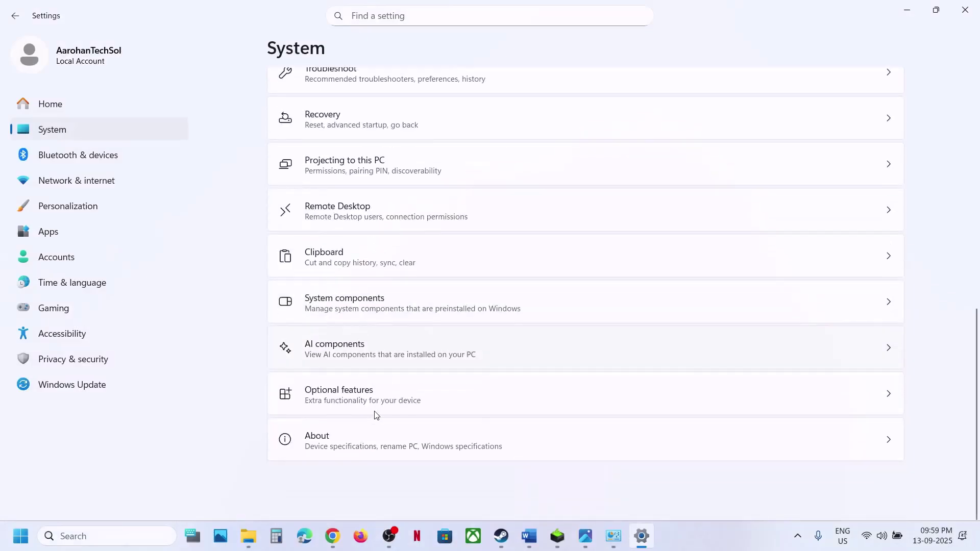
click(364, 430)
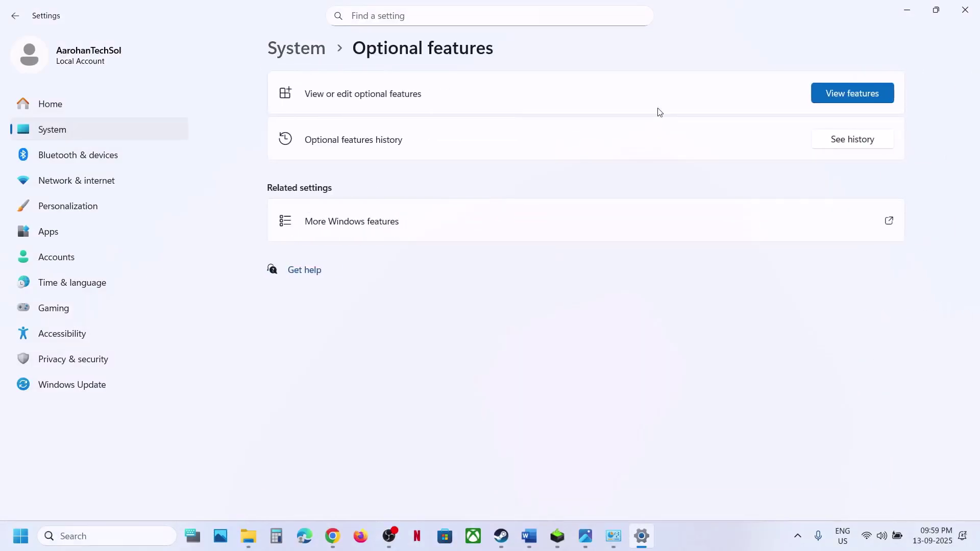
click(841, 90)
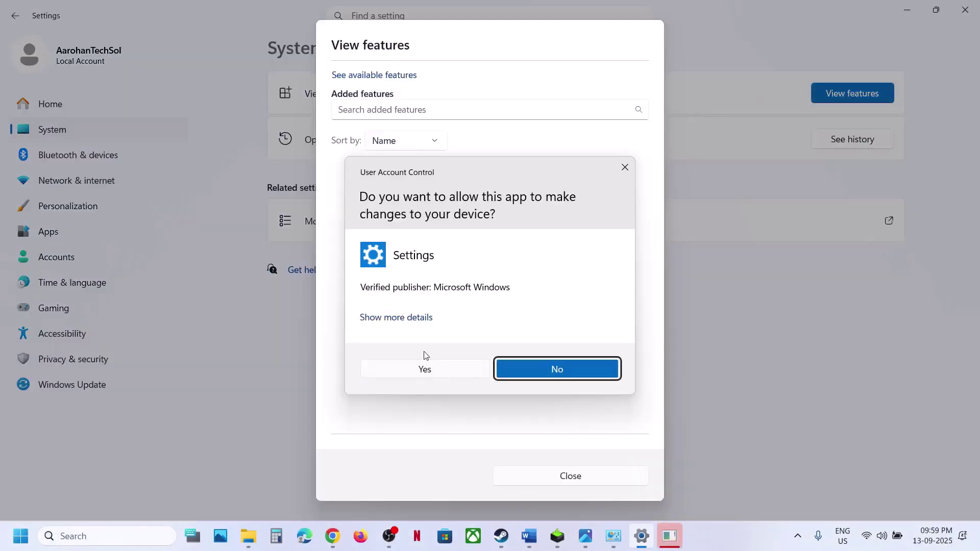
click(414, 372)
click(380, 111)
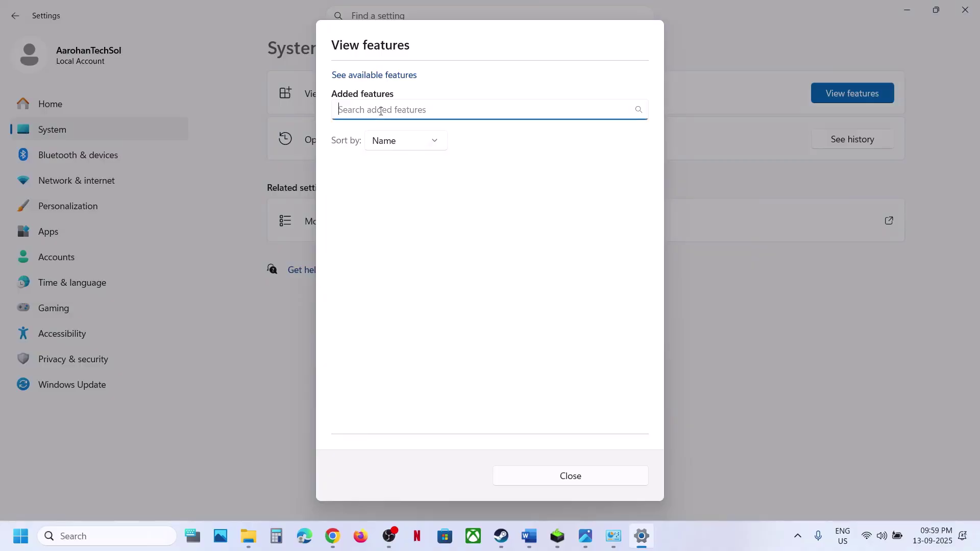
text(media)
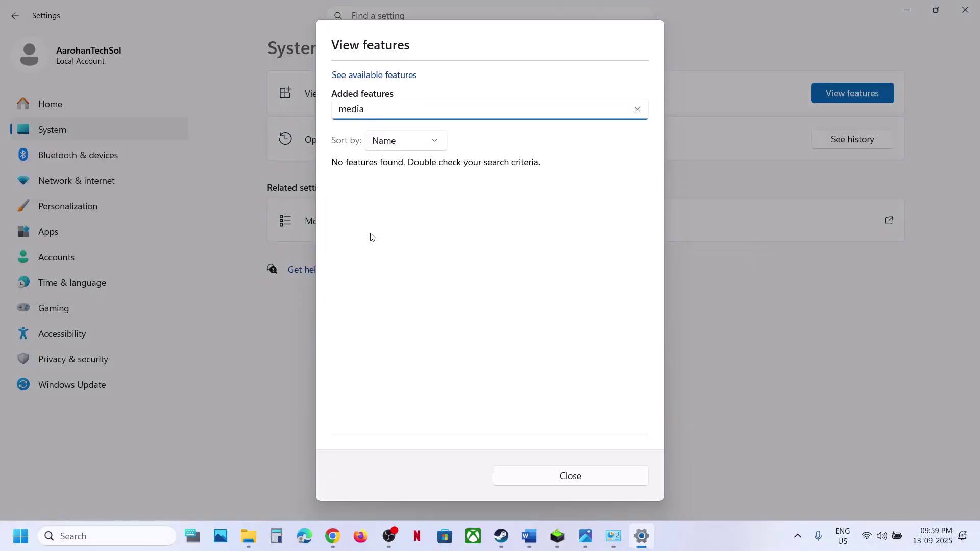
click(587, 473)
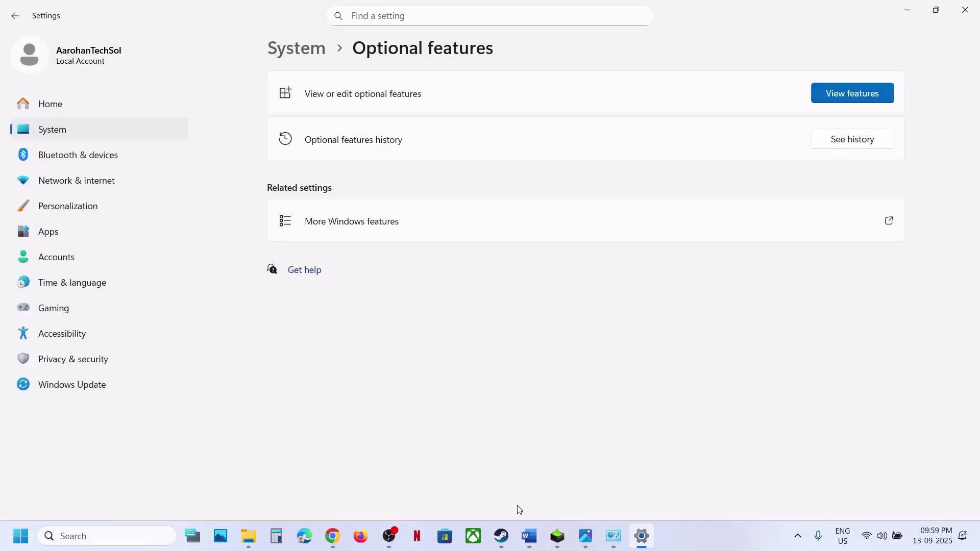
click(532, 543)
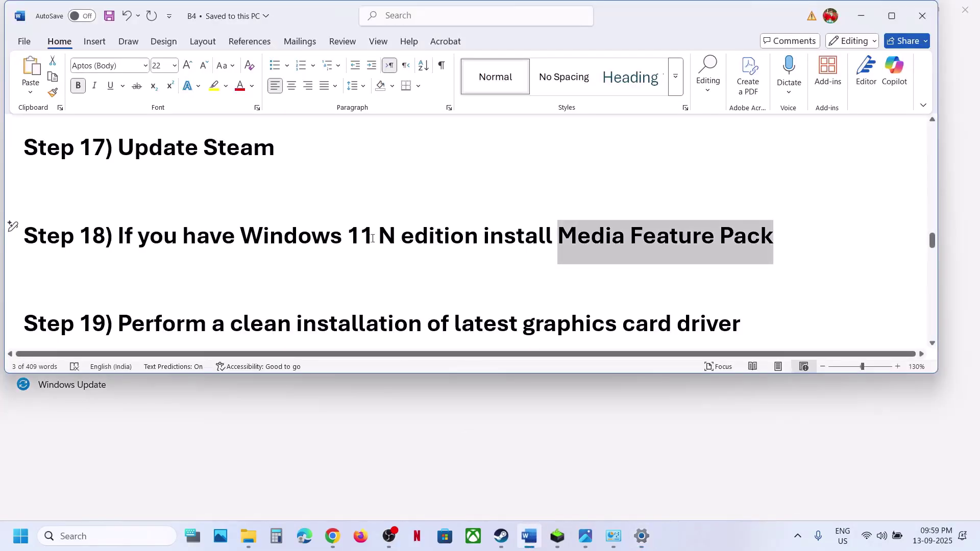
Step: Find the RTX 3050 Laptop GPU Windows 11 driver and highlight Game Ready version 581.29
drag(371, 237, 368, 238)
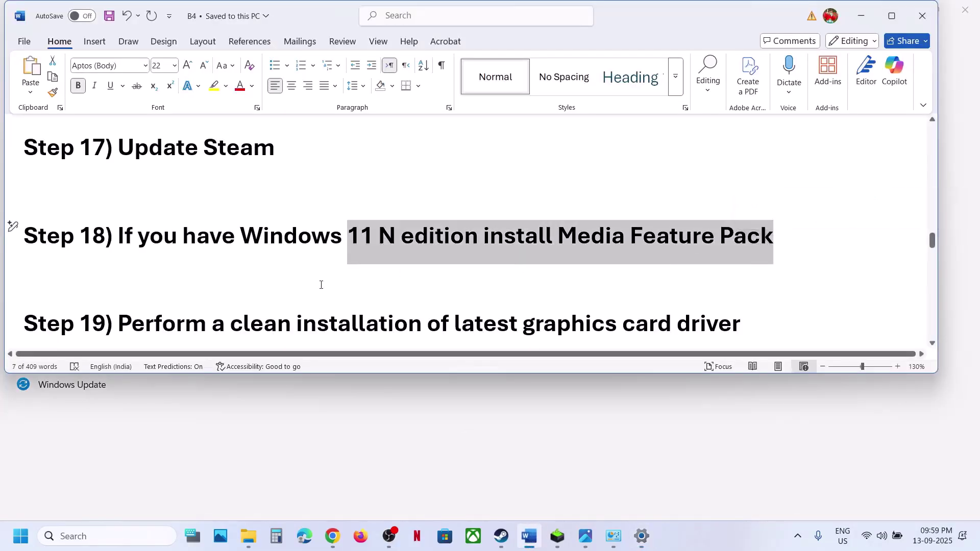
scroll(321, 285, down, 2)
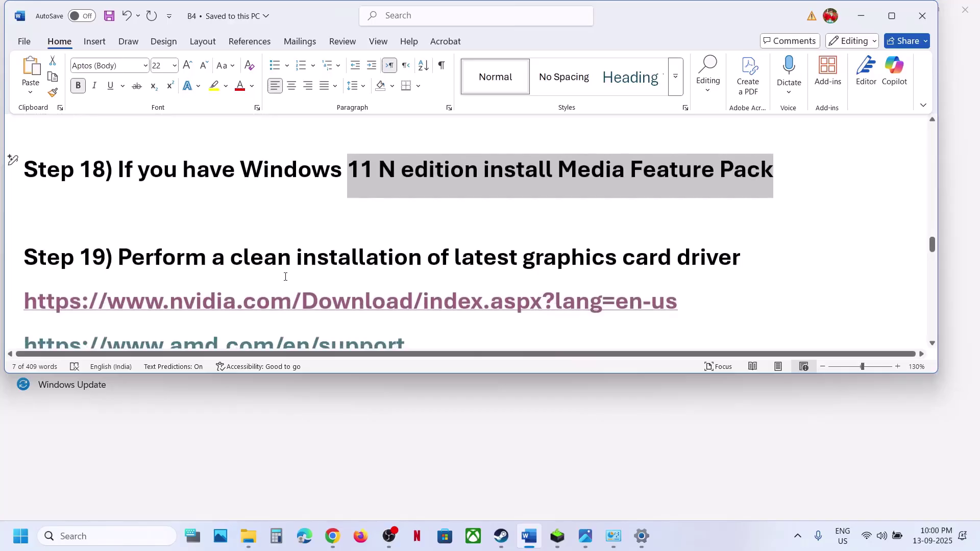
scroll(355, 276, down, 1)
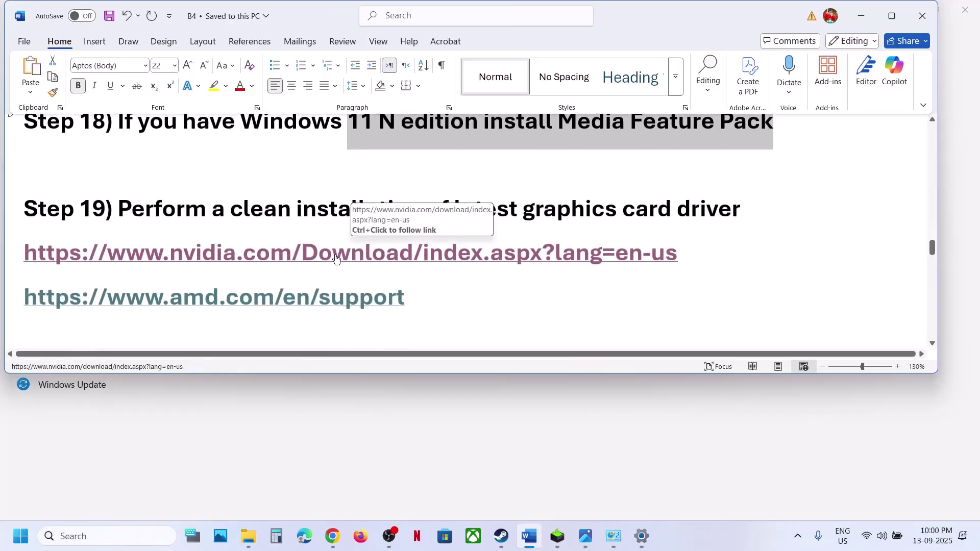
ctrl+click(337, 255)
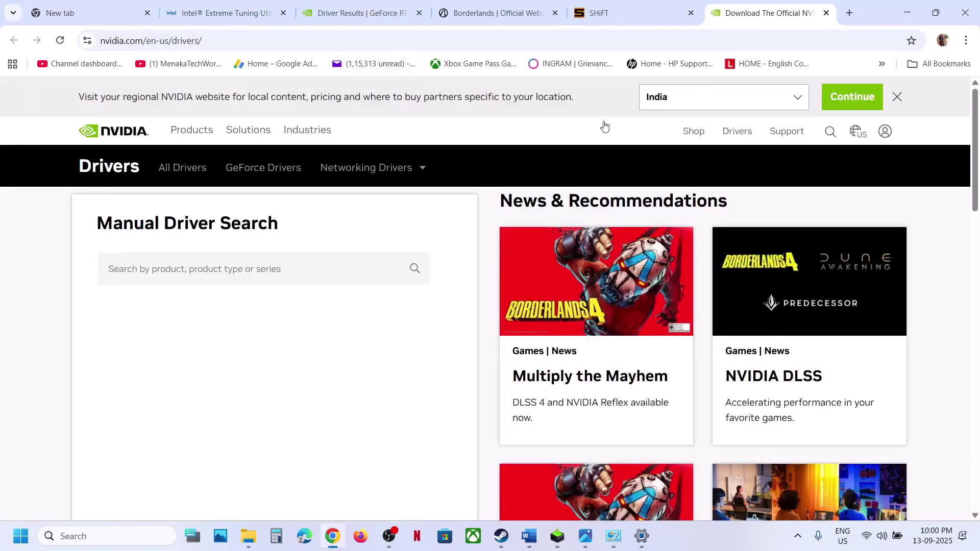
scroll(280, 305, down, 4)
scroll(278, 305, down, 3)
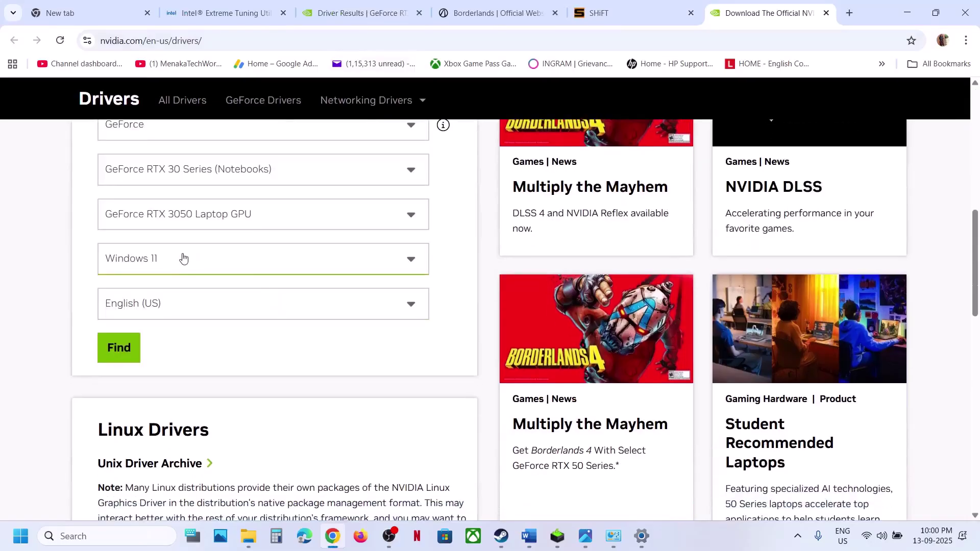
click(124, 352)
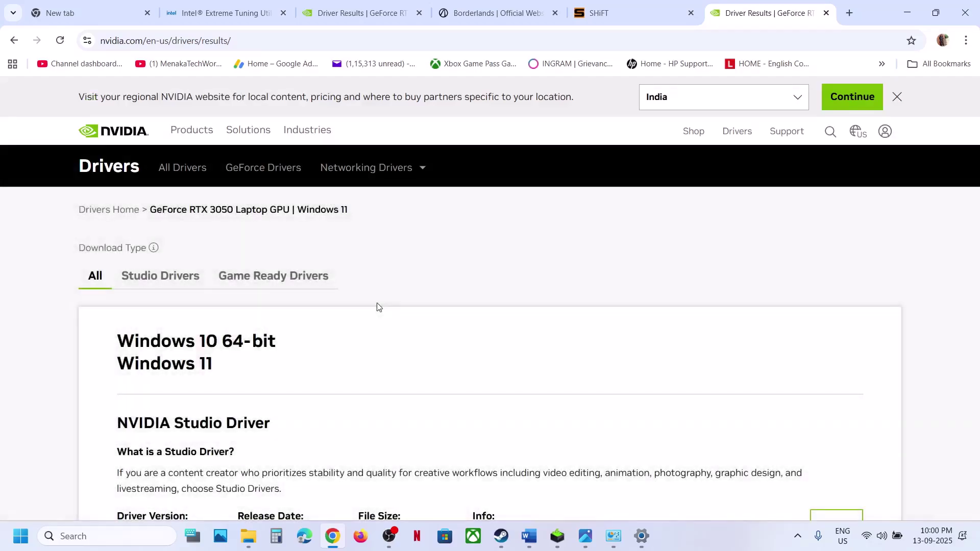
scroll(191, 429, down, 5)
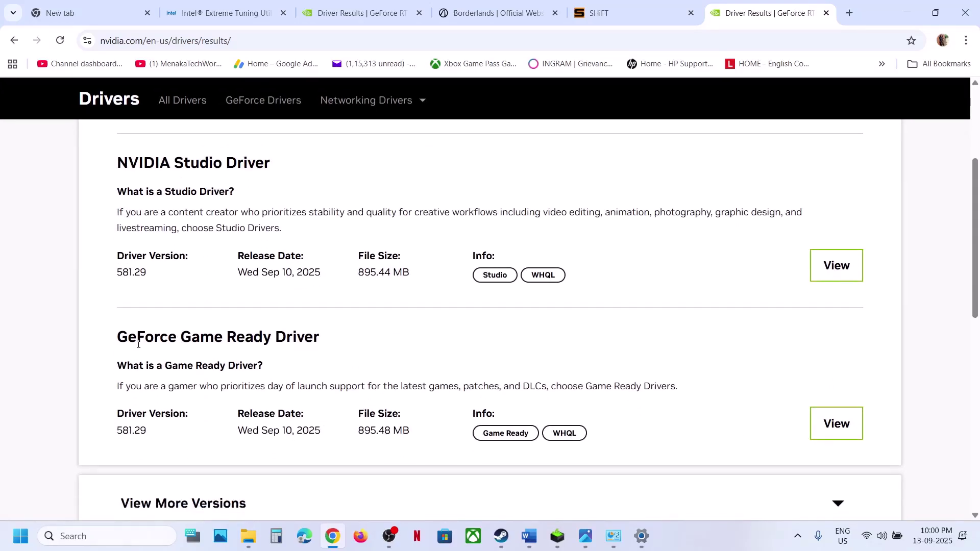
drag(136, 337, 315, 339)
drag(129, 430, 211, 431)
Step: Step the NVIDIA Installer through the license to the custom installation components
click(563, 543)
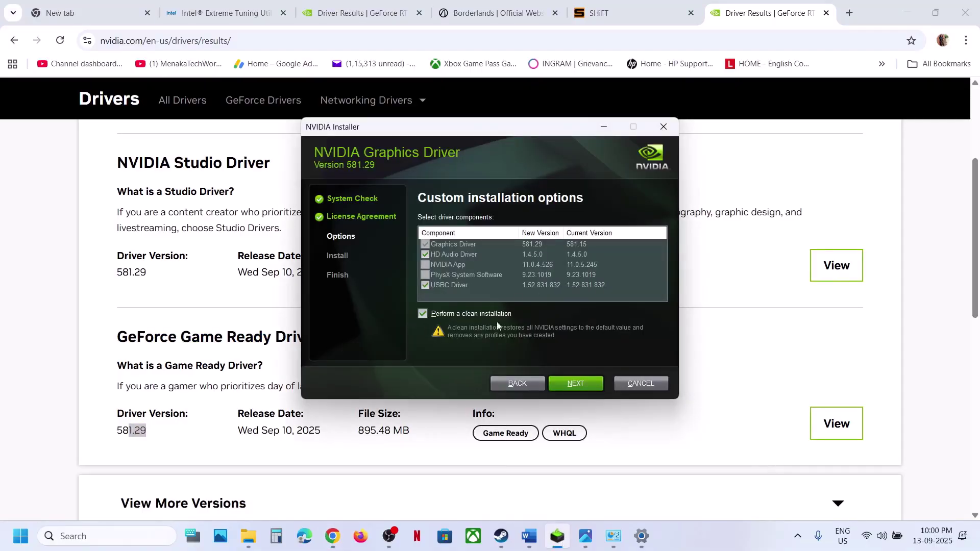
click(529, 386)
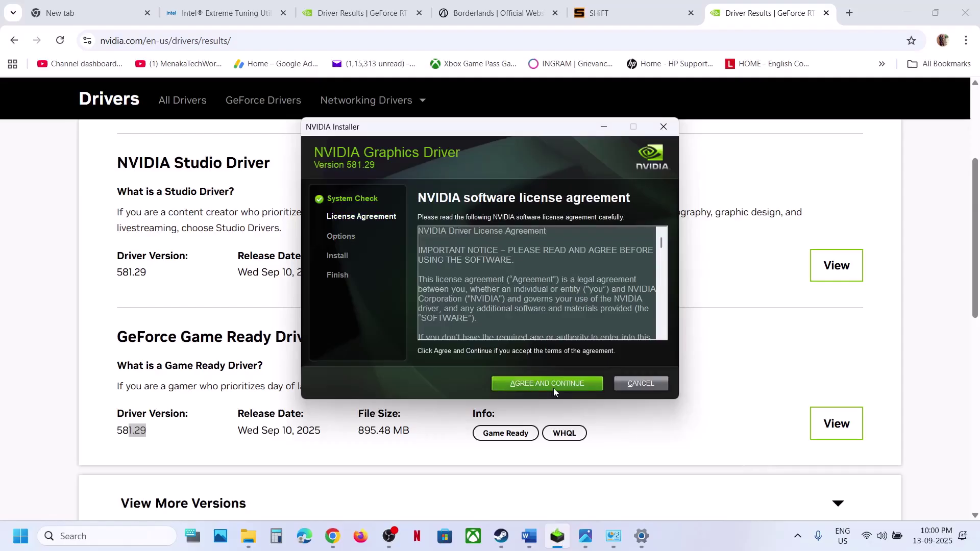
click(553, 384)
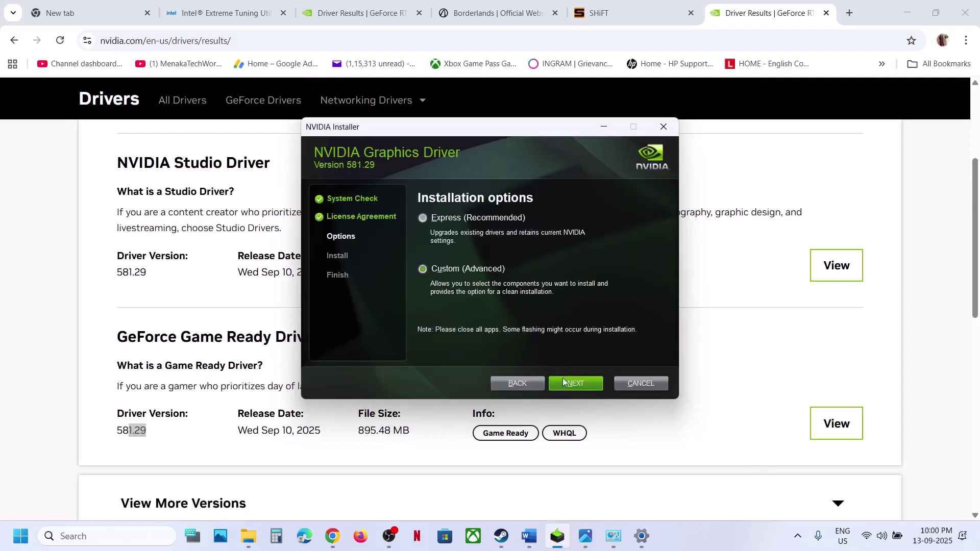
click(565, 383)
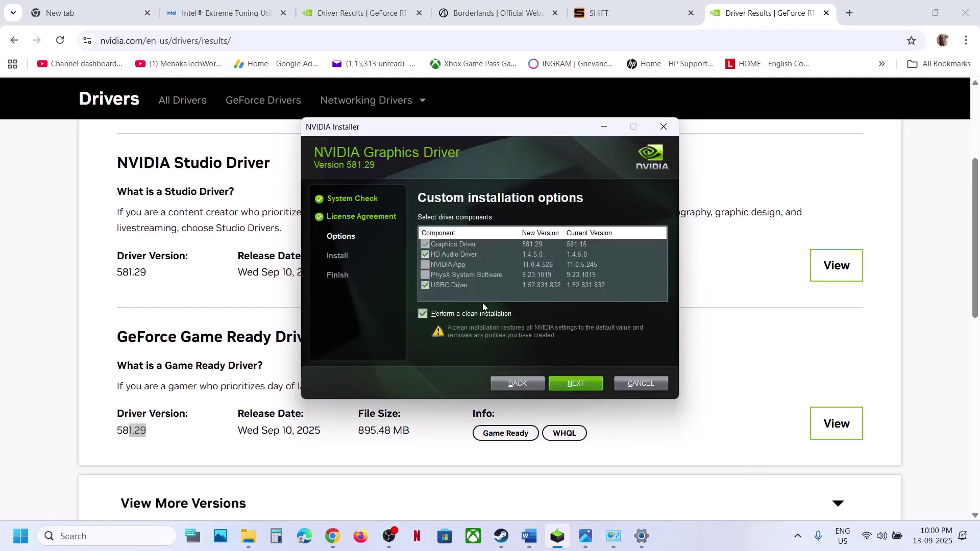
click(104, 400)
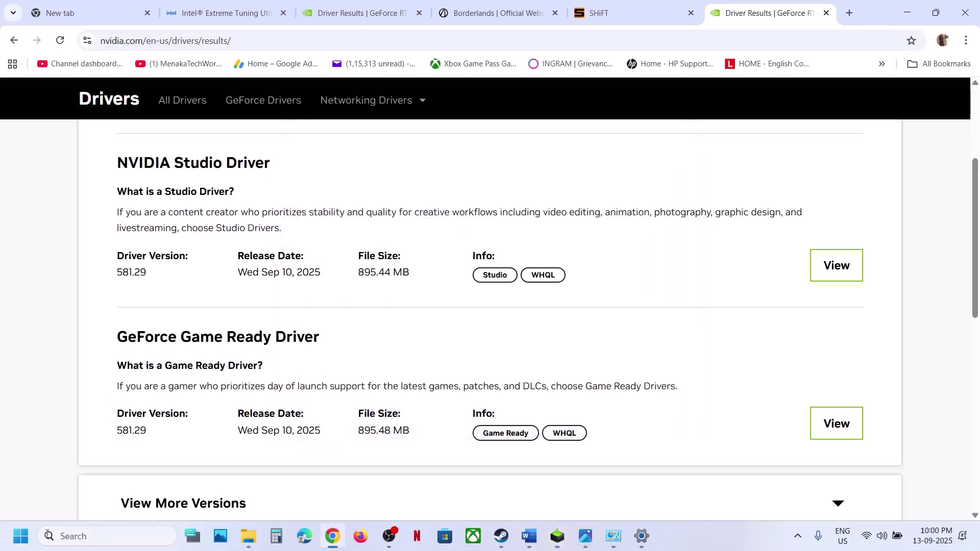
key(super)
click(368, 498)
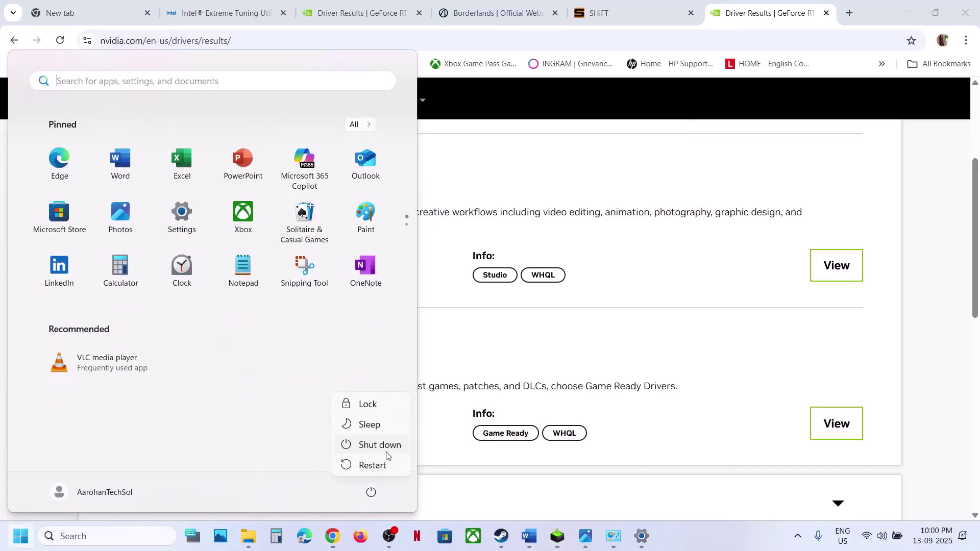
Step: Highlight Step 20's advice to launch repeatedly and accept the reset-default-settings prompt
click(529, 536)
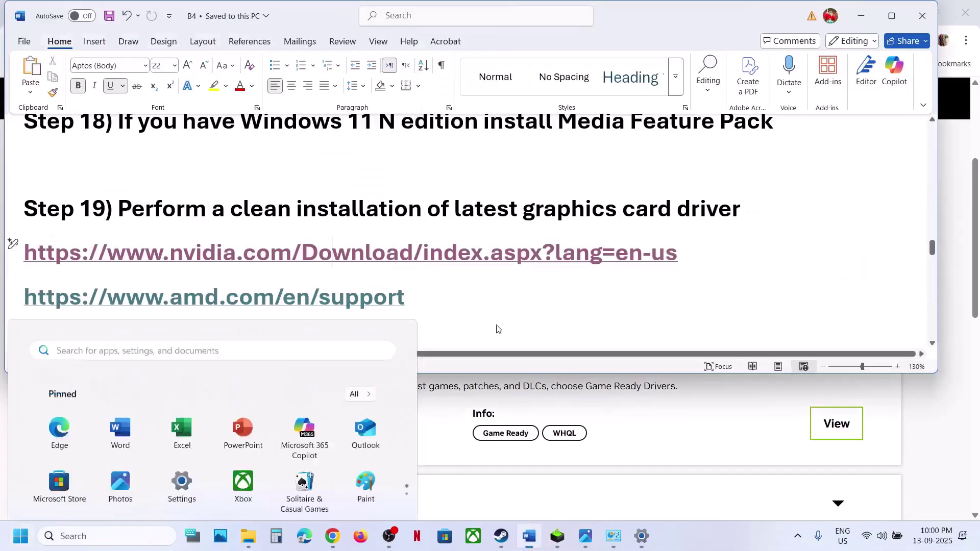
scroll(459, 284, down, 3)
scroll(460, 284, down, 1)
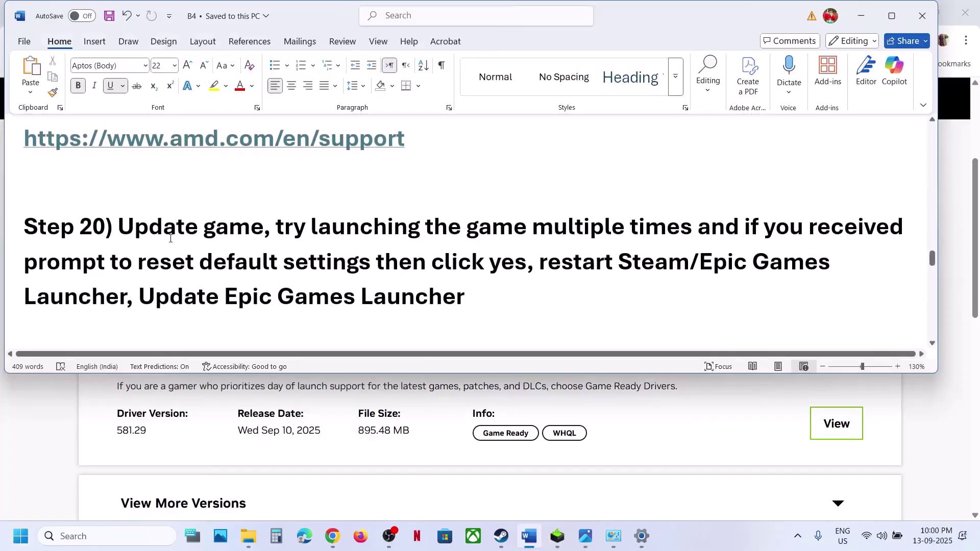
click(501, 536)
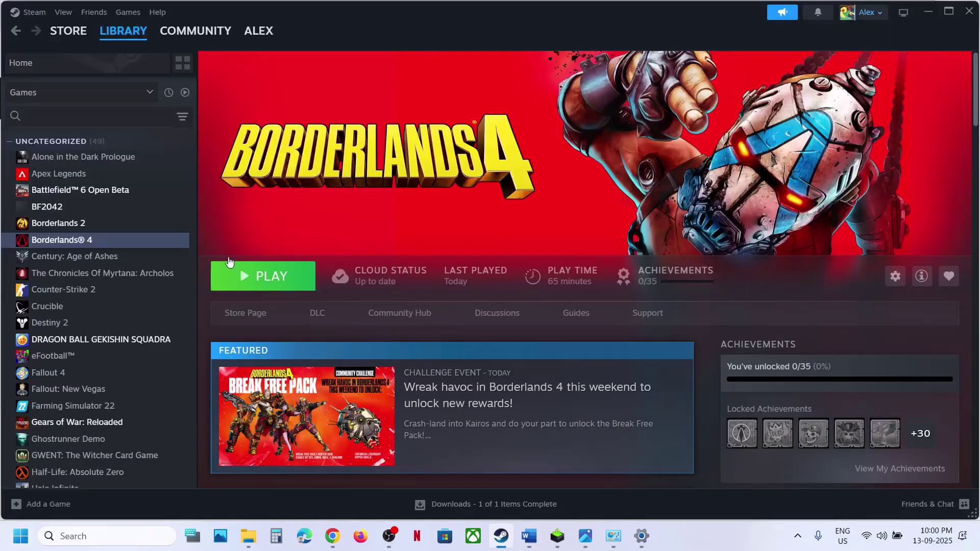
click(34, 12)
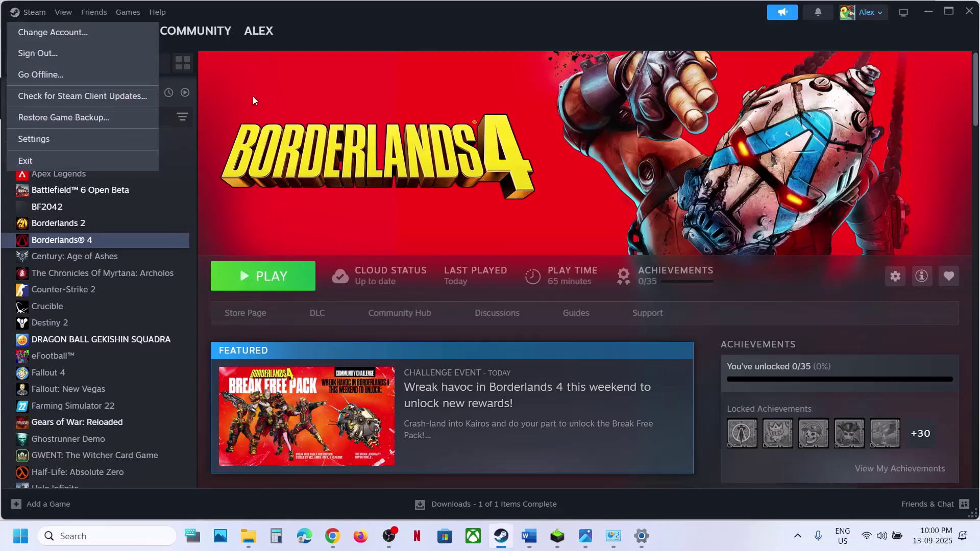
click(260, 118)
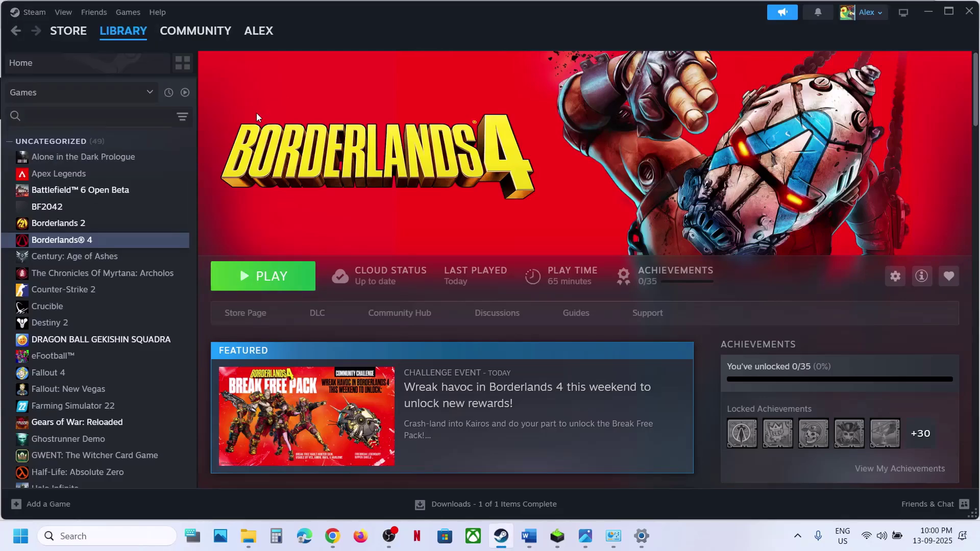
click(529, 536)
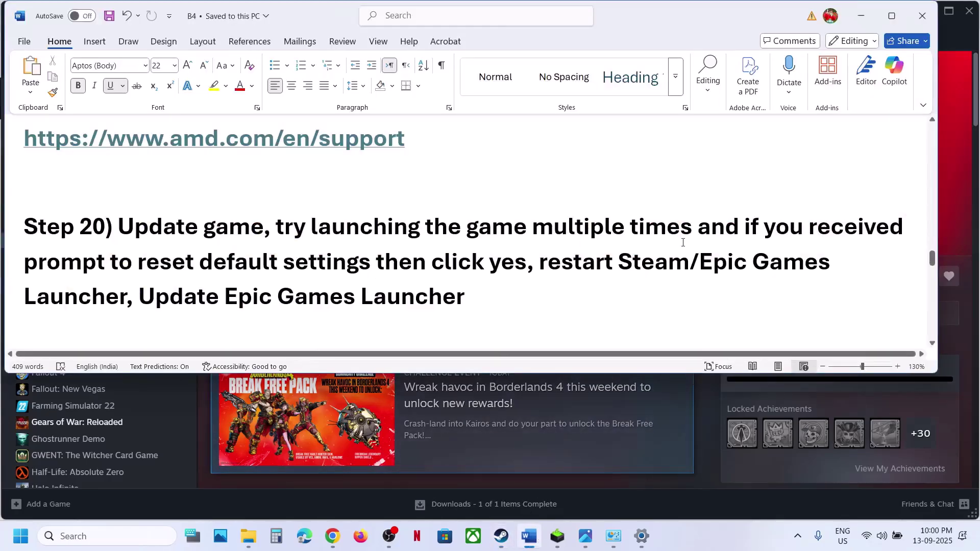
drag(326, 231, 399, 261)
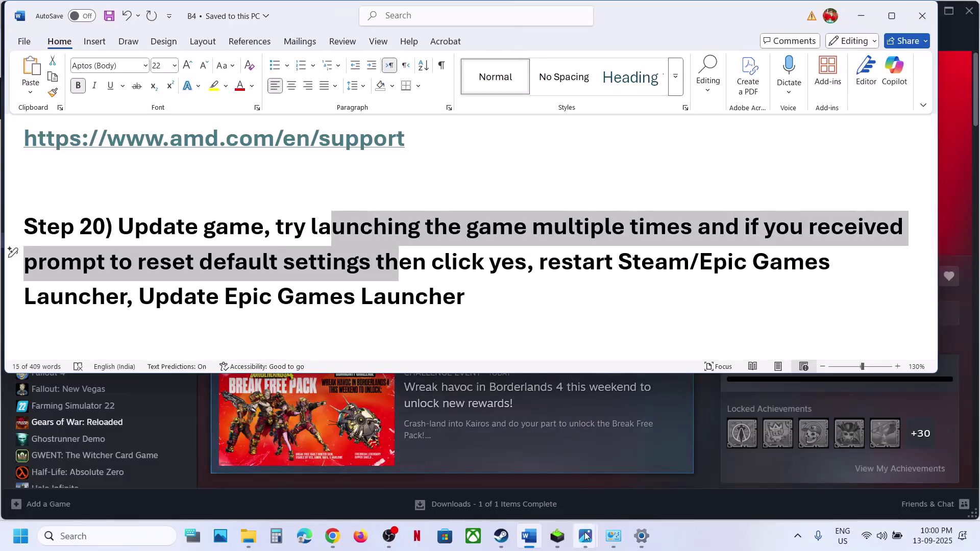
mouse_move(586, 536)
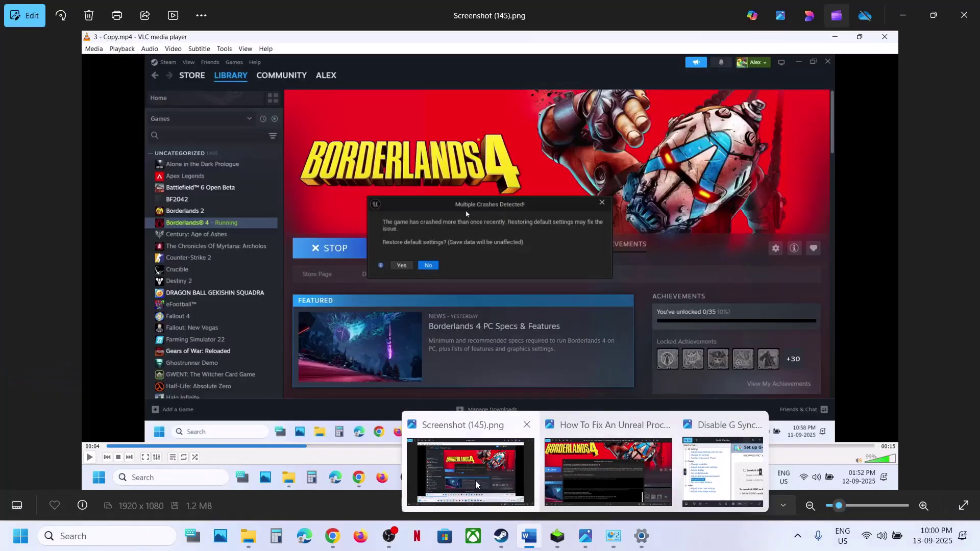
Step: Zoom into the Multiple Crashes Detected! screenshot, then highlight the restart-and-update-launchers advice in Word
click(475, 483)
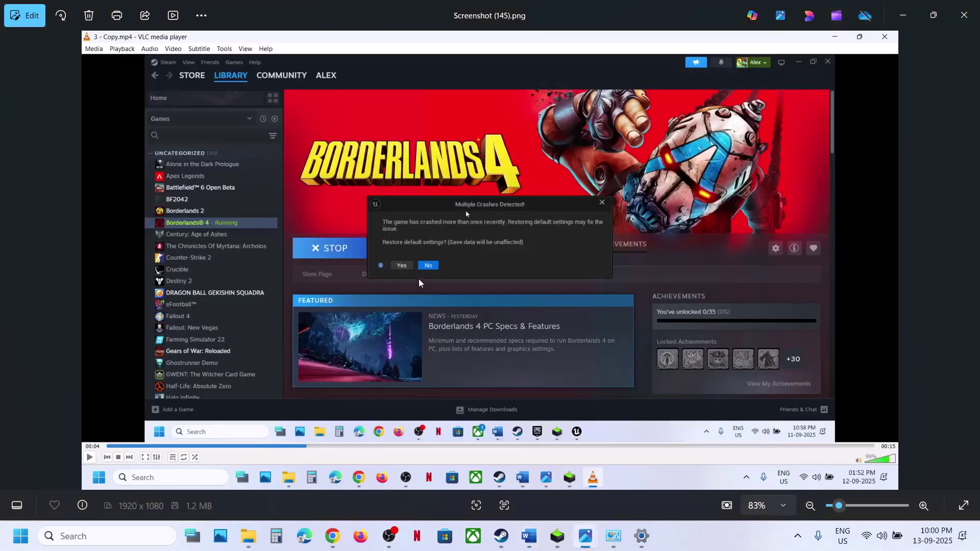
scroll(416, 255, up, 5)
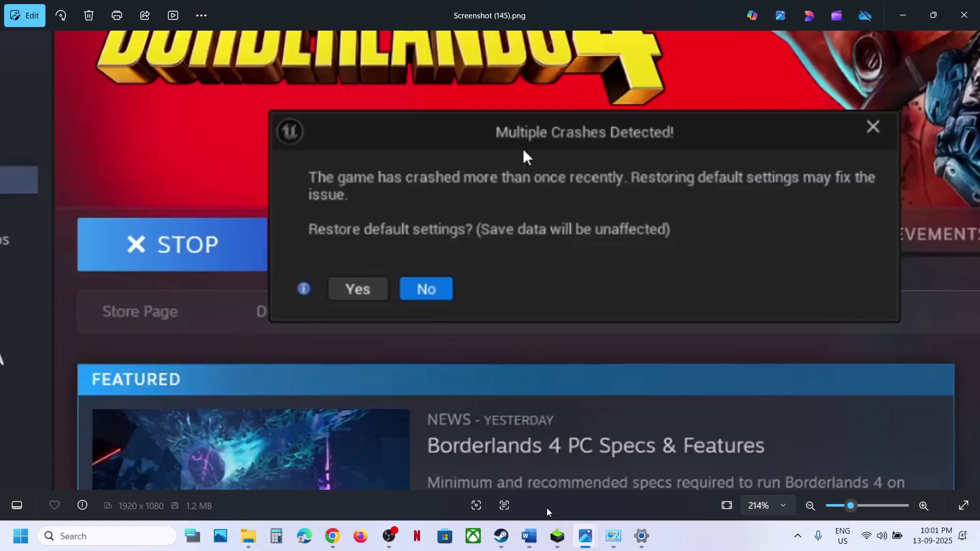
click(529, 536)
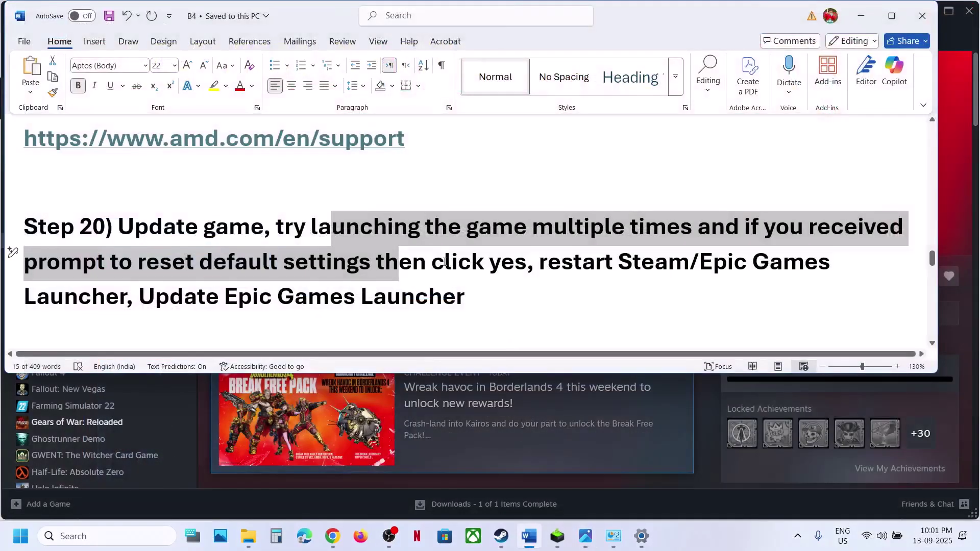
drag(561, 266, 249, 301)
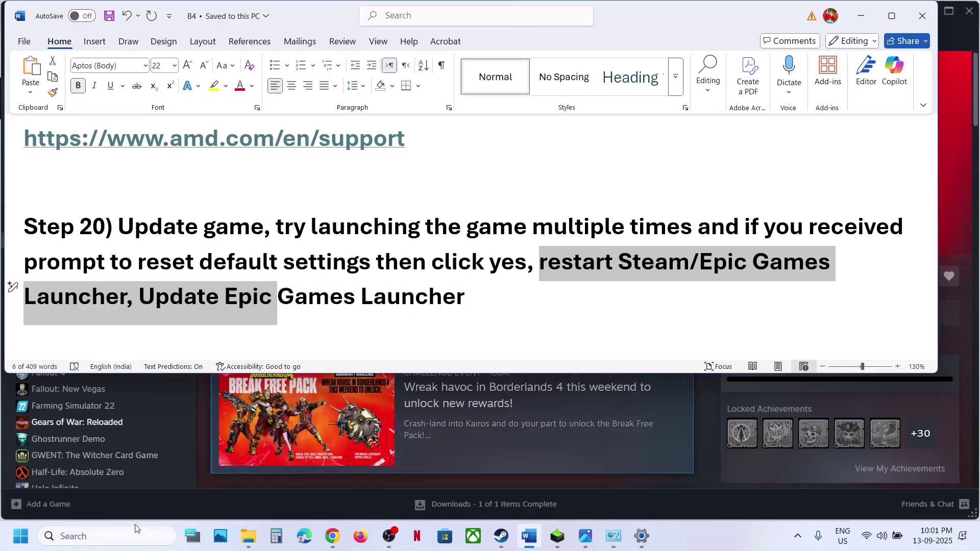
Step: Go to Borderlands 4's Steam library page and open the Steam client menu
click(153, 472)
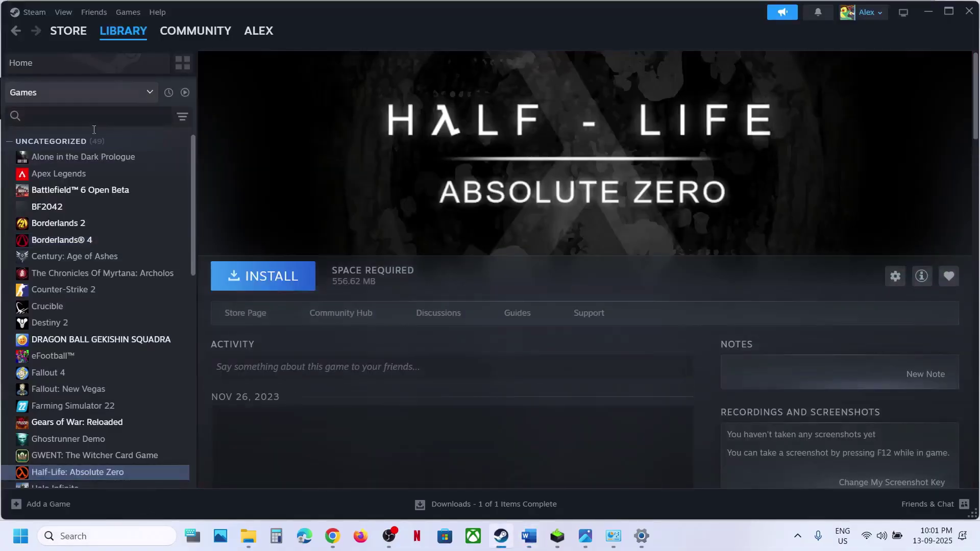
click(71, 62)
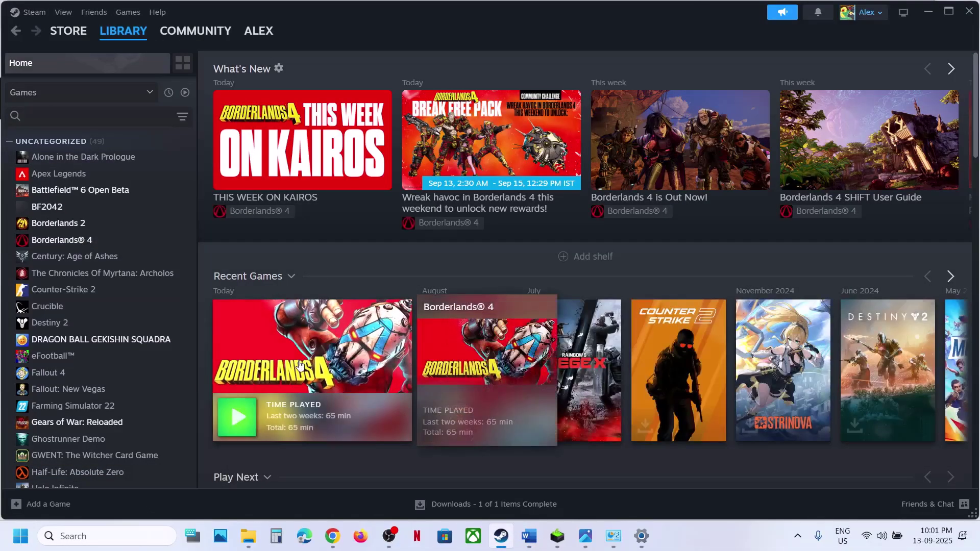
click(475, 357)
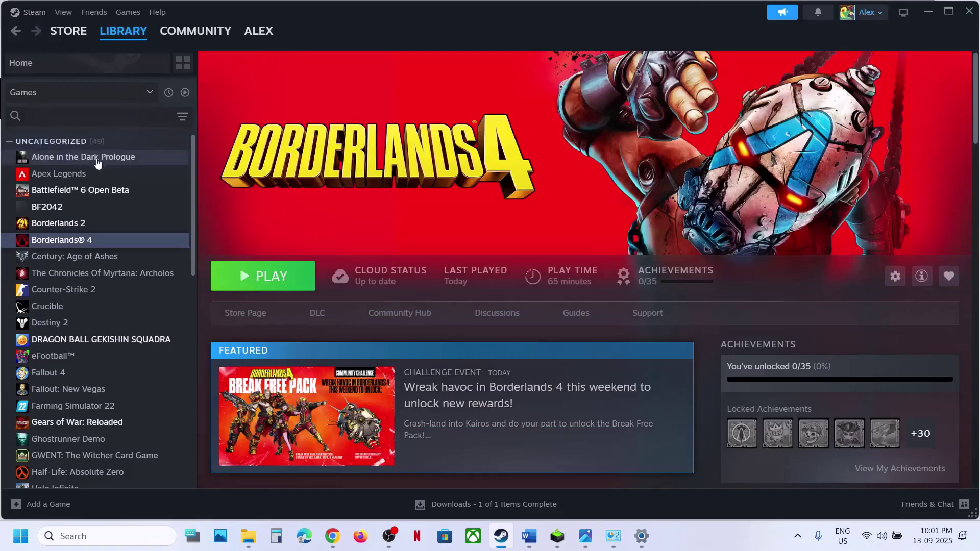
click(34, 14)
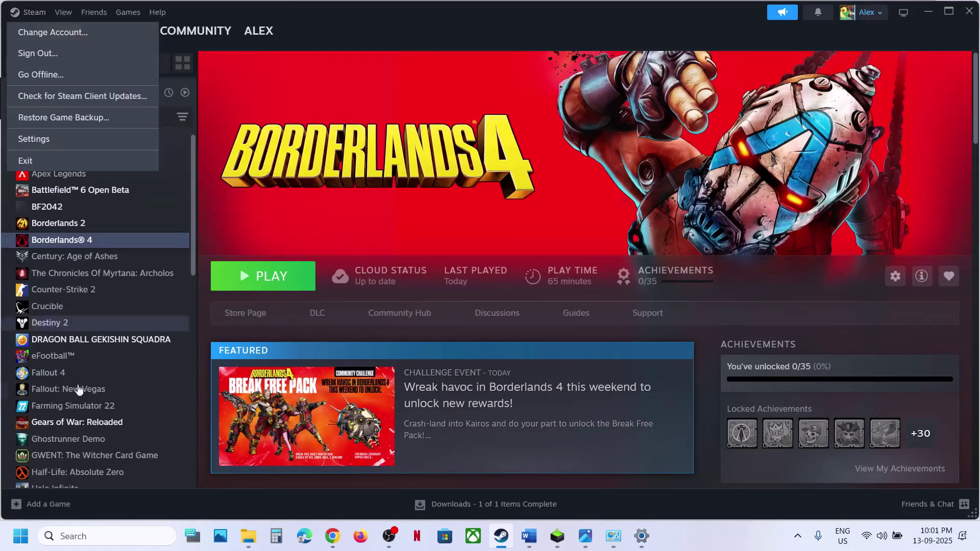
Step: Run Steam as administrator from Windows search, then scroll the Word guide to Step 21
click(70, 535)
text(steam)
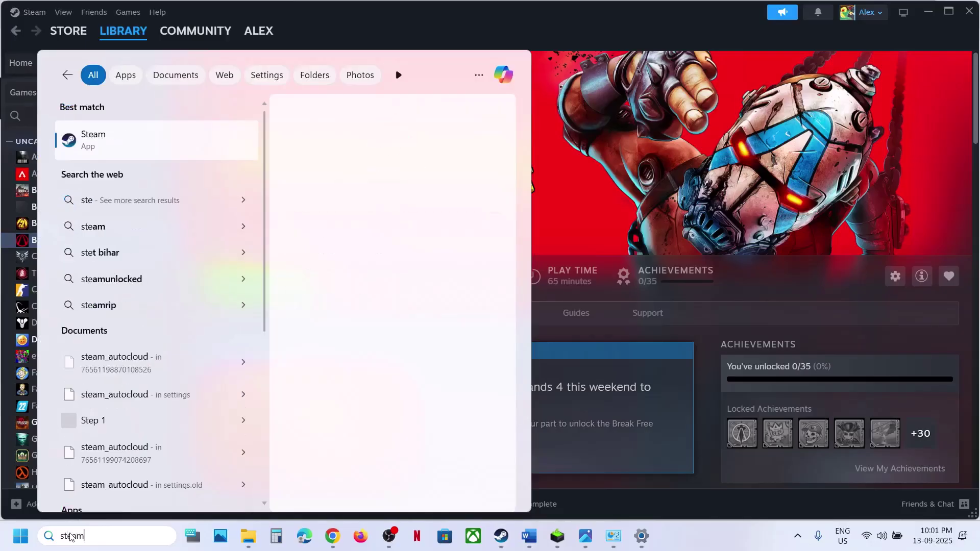
right_click(164, 153)
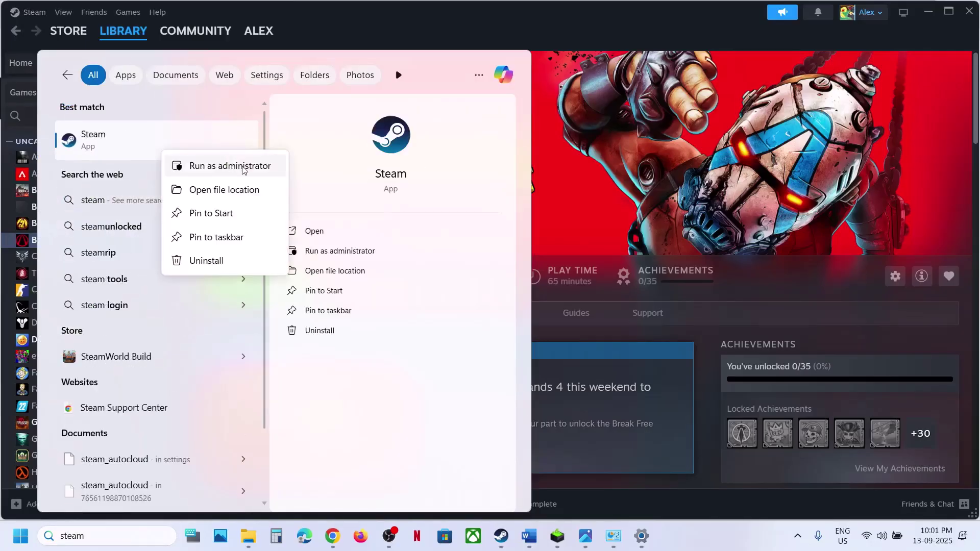
click(241, 166)
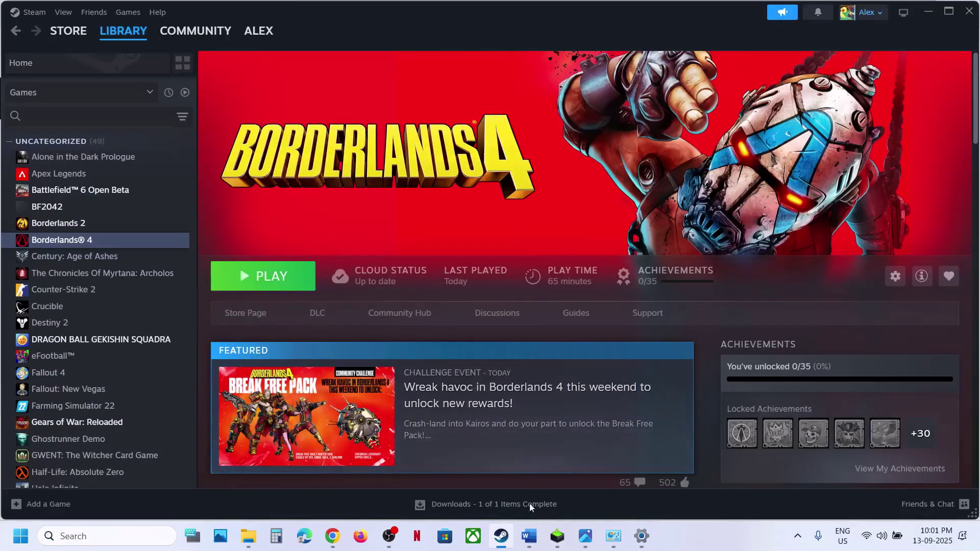
click(524, 541)
scroll(194, 256, down, 3)
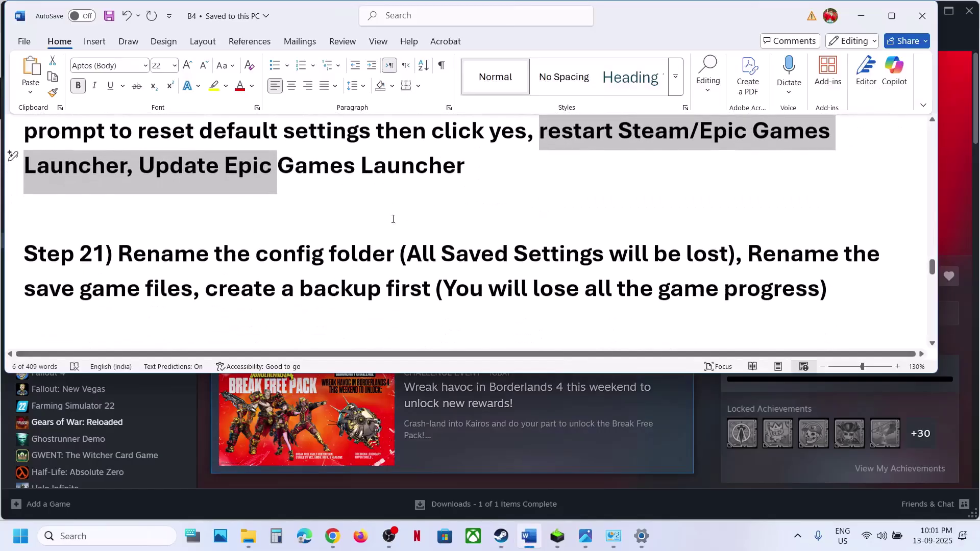
Step: Rename Documents > My games > Borderlands 4 > Saved > Config to Config.old
click(248, 536)
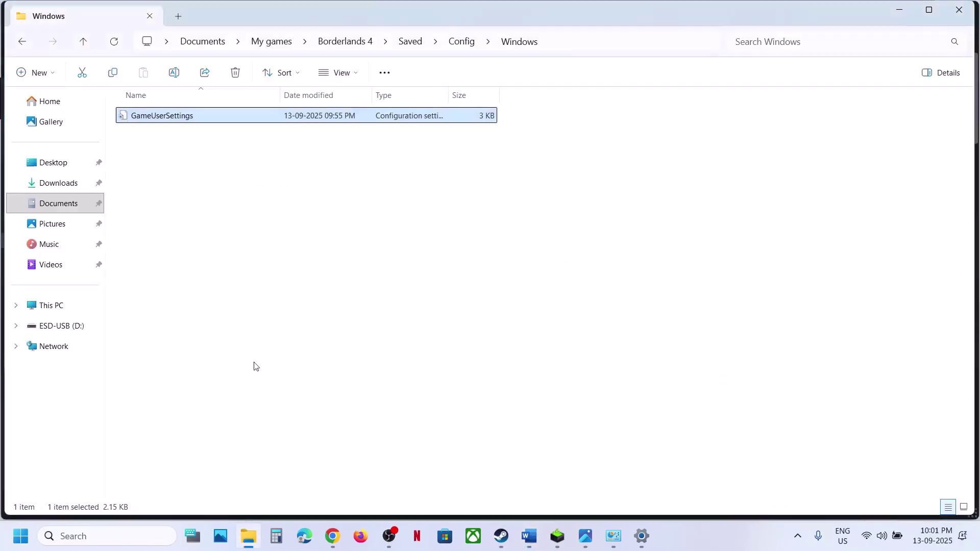
click(68, 207)
double_click(166, 268)
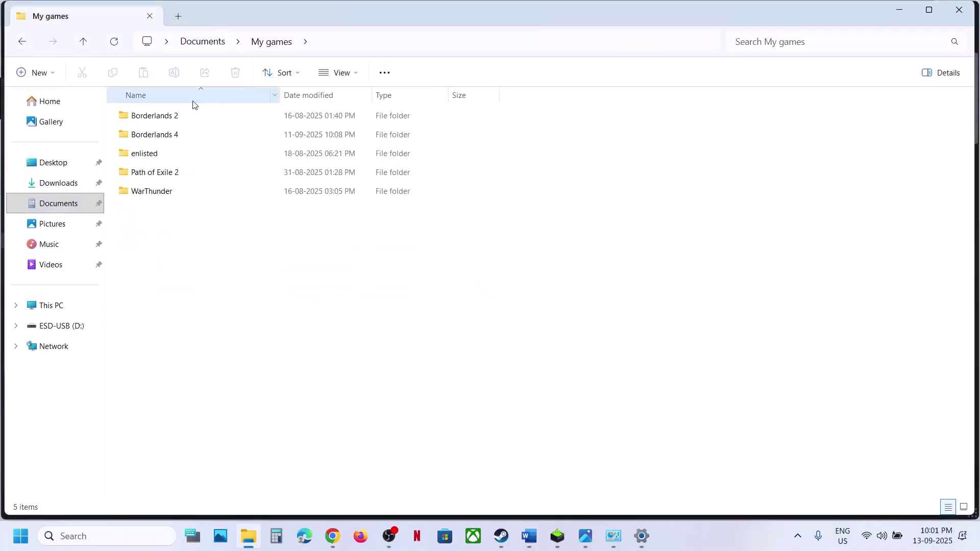
double_click(172, 135)
double_click(149, 122)
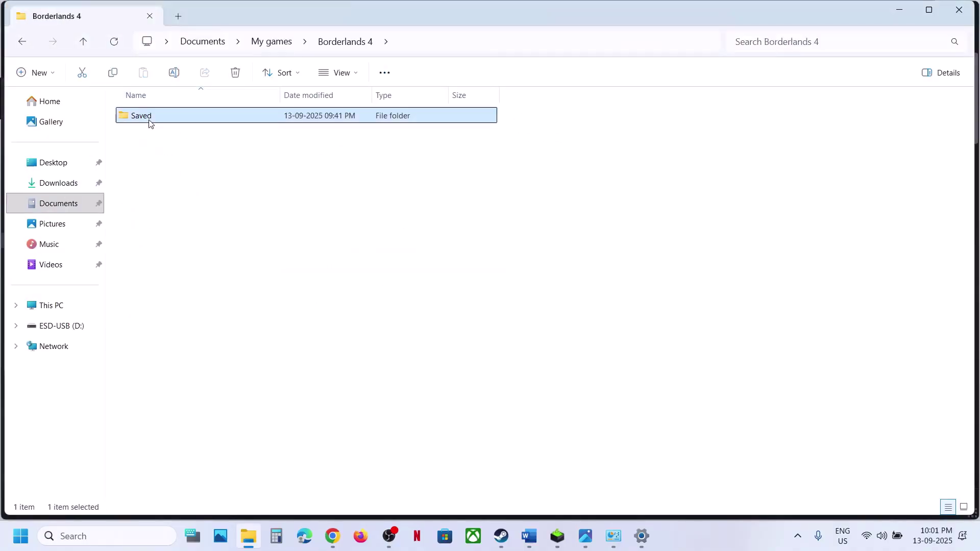
click(150, 123)
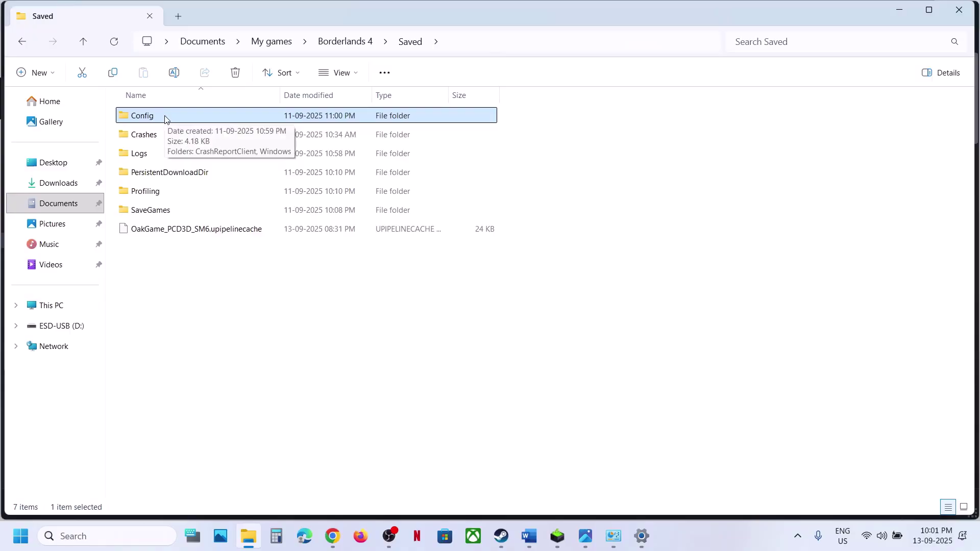
right_click(164, 119)
click(270, 142)
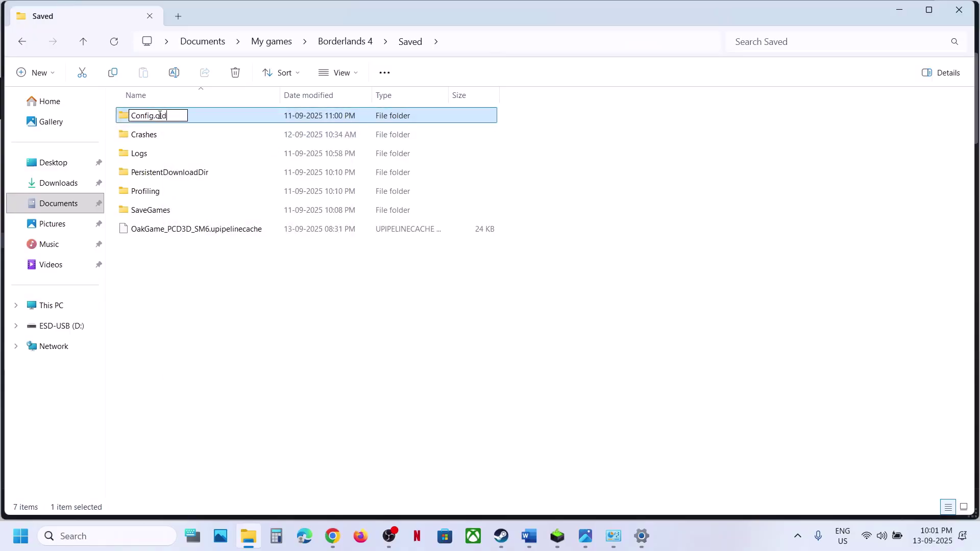
key(Return)
click(203, 282)
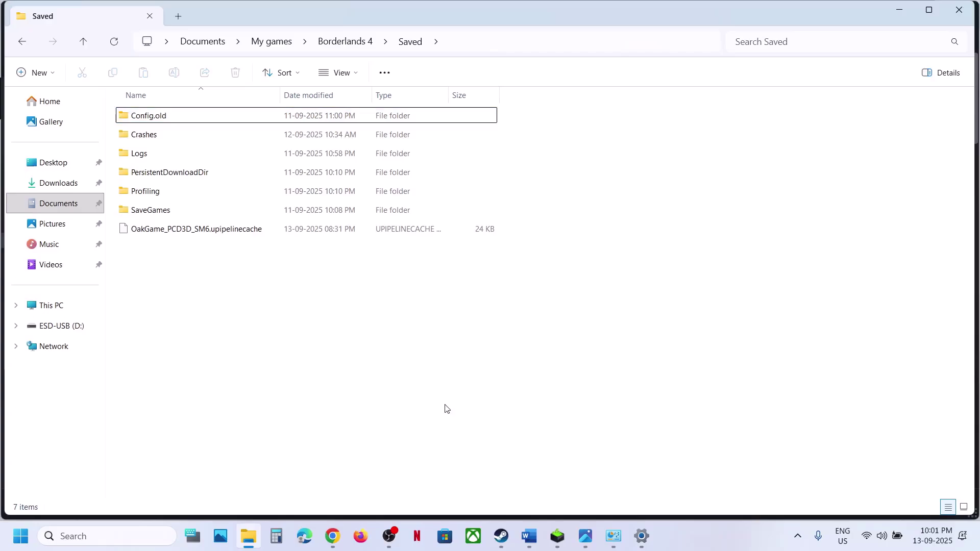
click(529, 536)
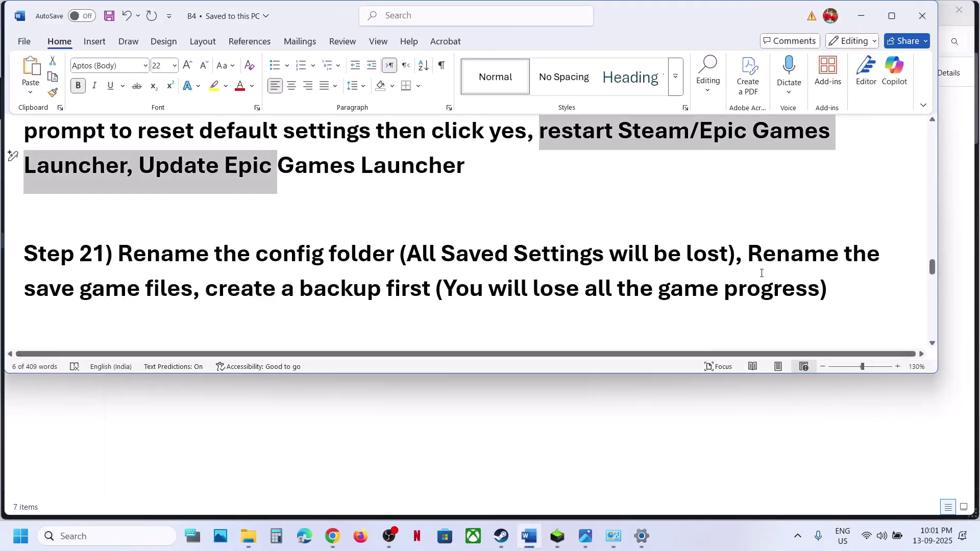
Step: Highlight the notes' advice on renaming save files, the progress-loss warning, and backing up first
drag(747, 256, 193, 289)
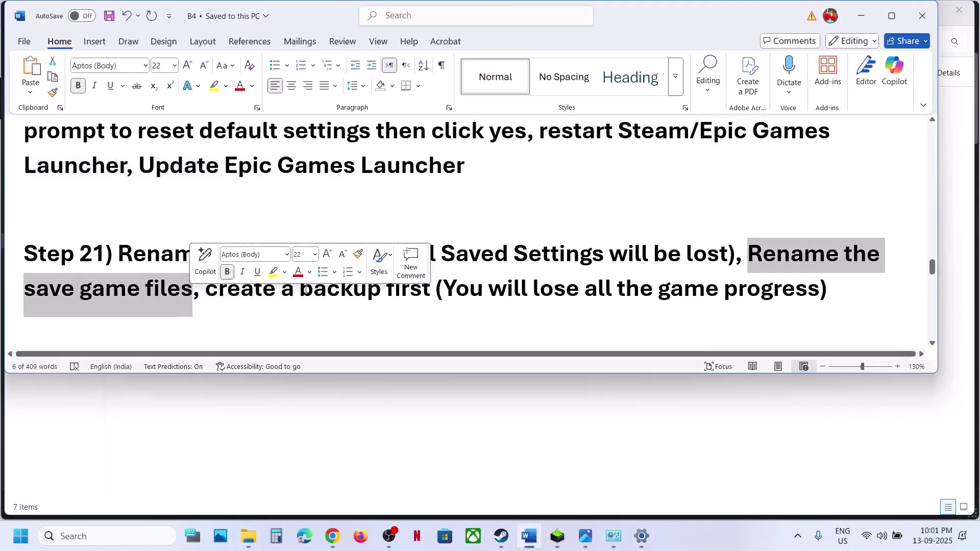
drag(443, 289, 820, 289)
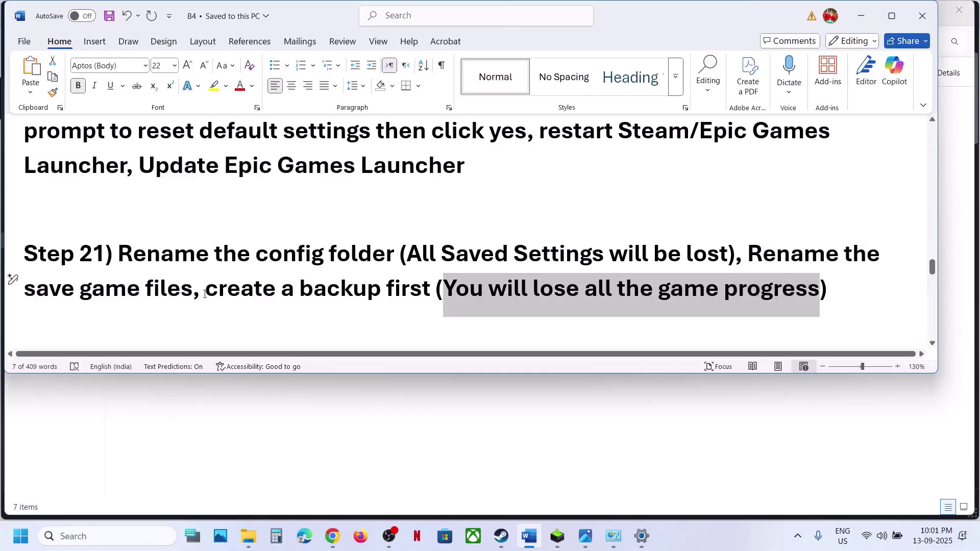
drag(205, 294, 500, 304)
Step: Copy the Borderlands 4 folder from Documents > My games to the desktop as a backup
click(325, 450)
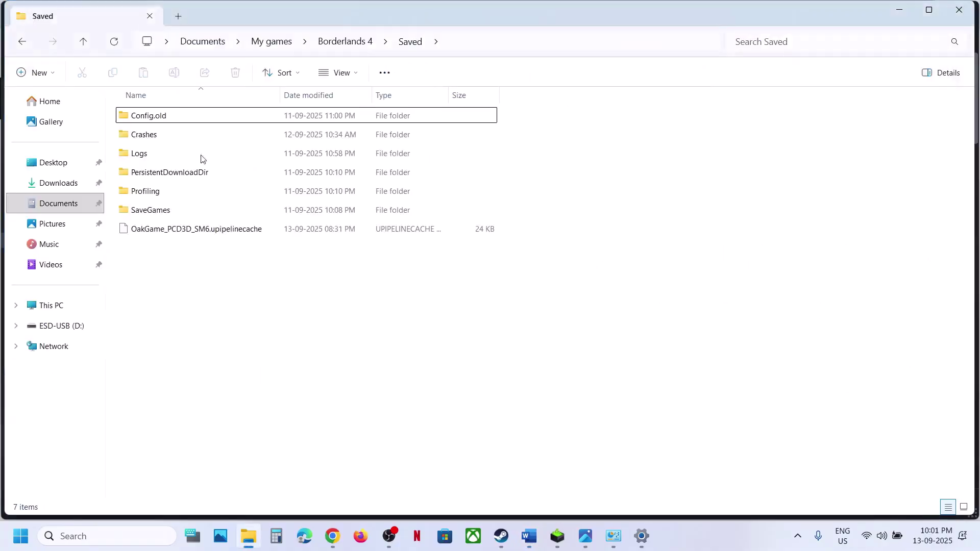
click(60, 206)
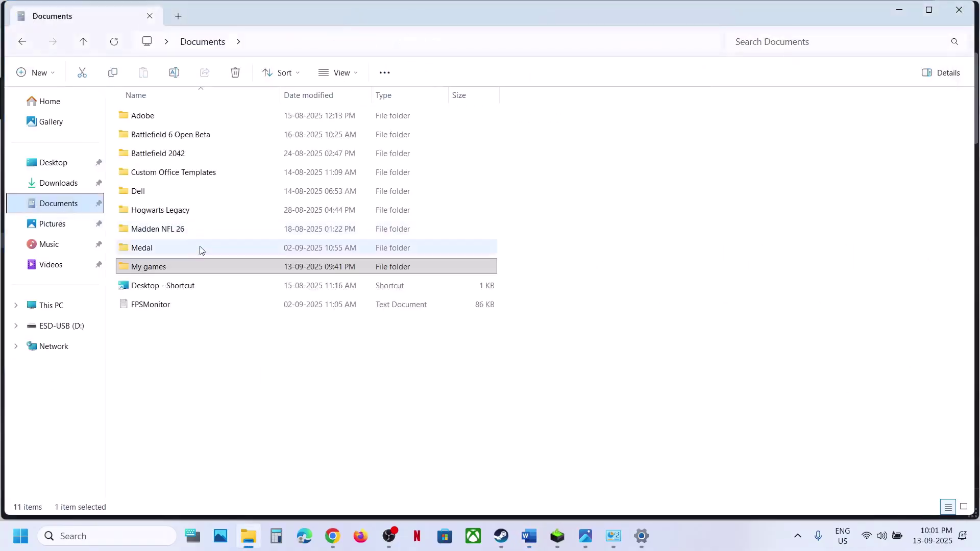
double_click(158, 270)
click(158, 134)
right_click(156, 135)
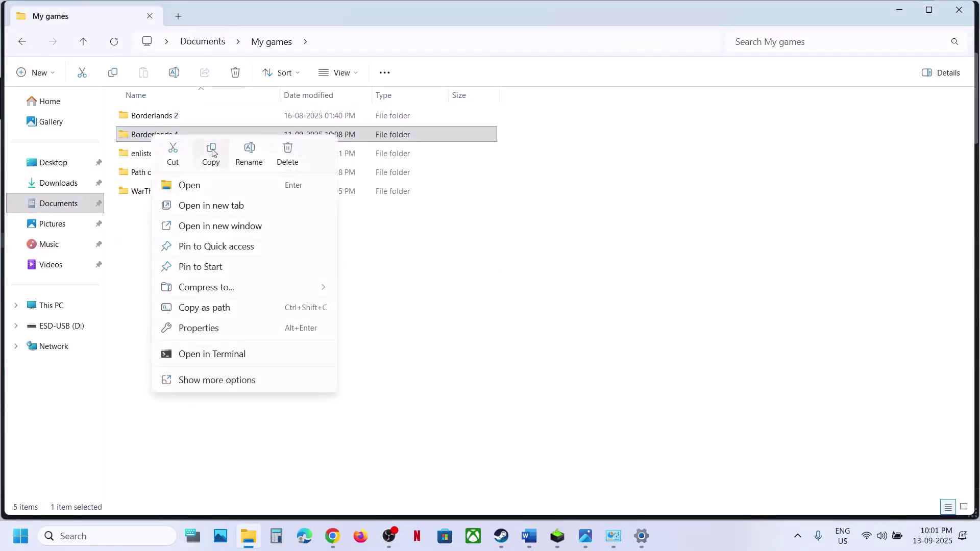
click(213, 153)
key(super+d)
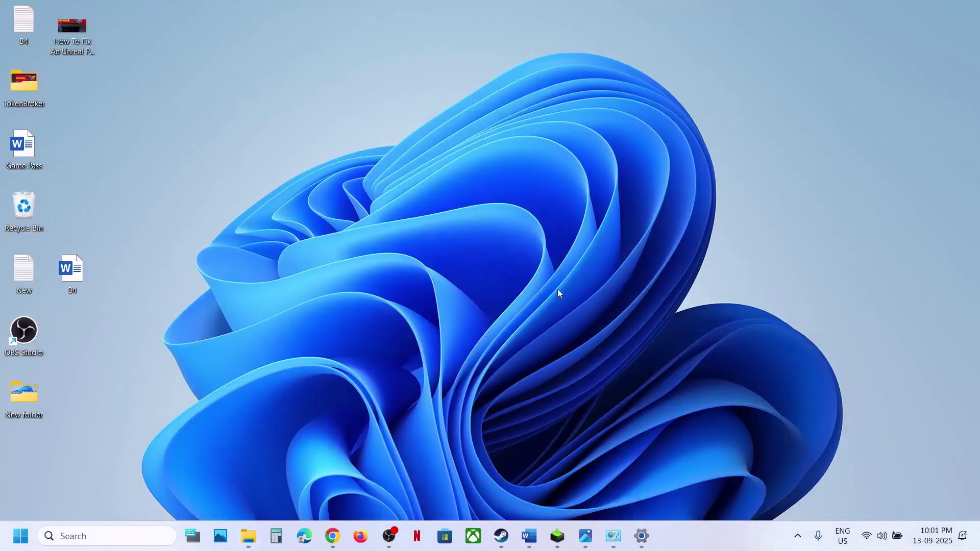
key(ctrl+v)
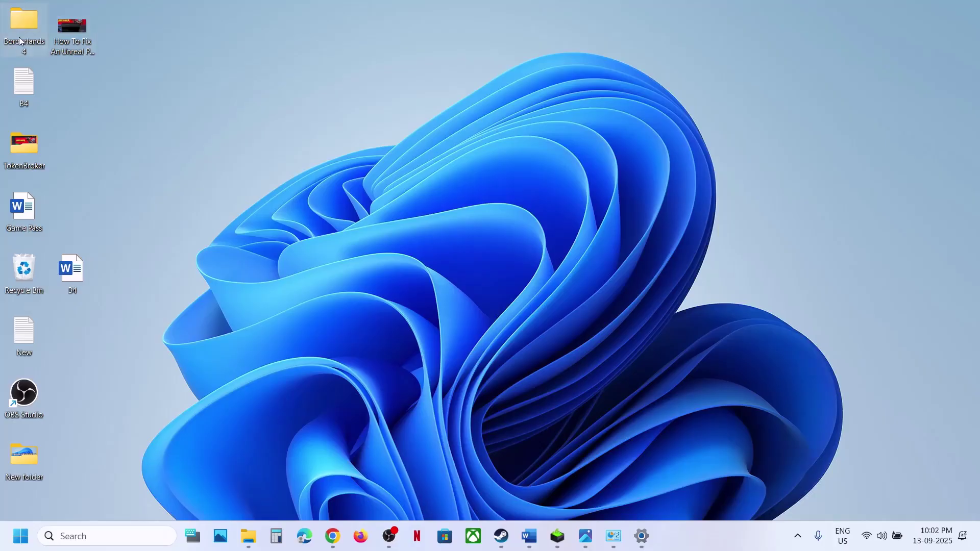
drag(23, 39, 466, 228)
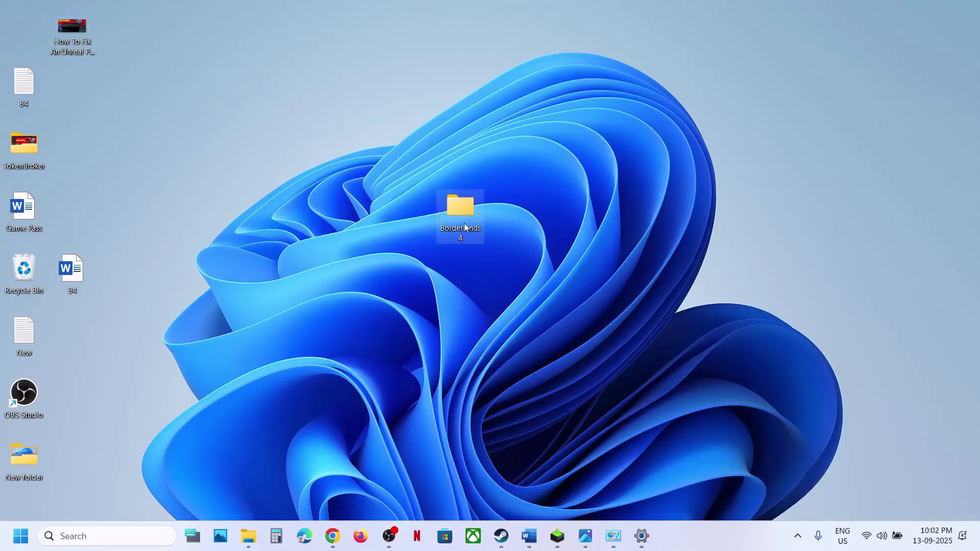
Step: Rename the original Borderlands 4 folder in My games to 'Borderlands 4.old'
click(258, 543)
right_click(179, 143)
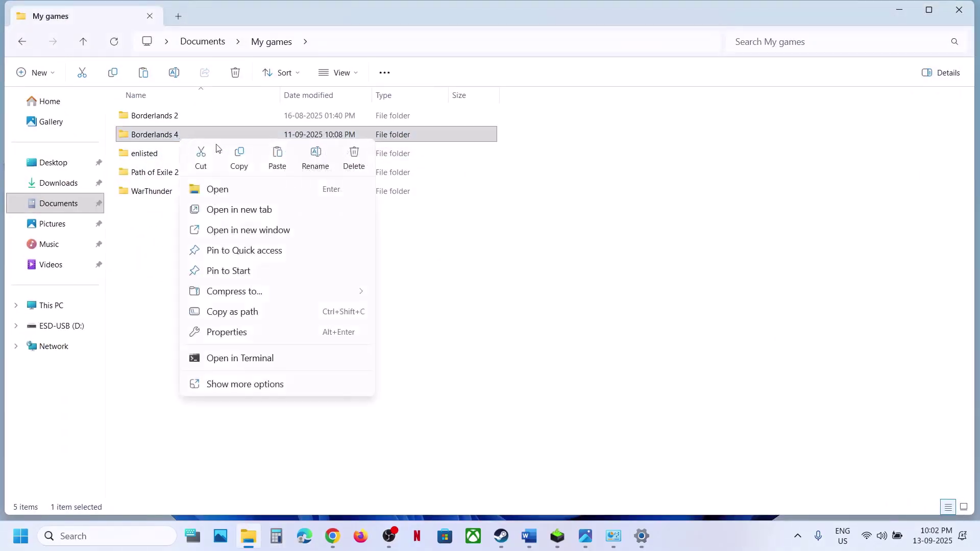
click(315, 162)
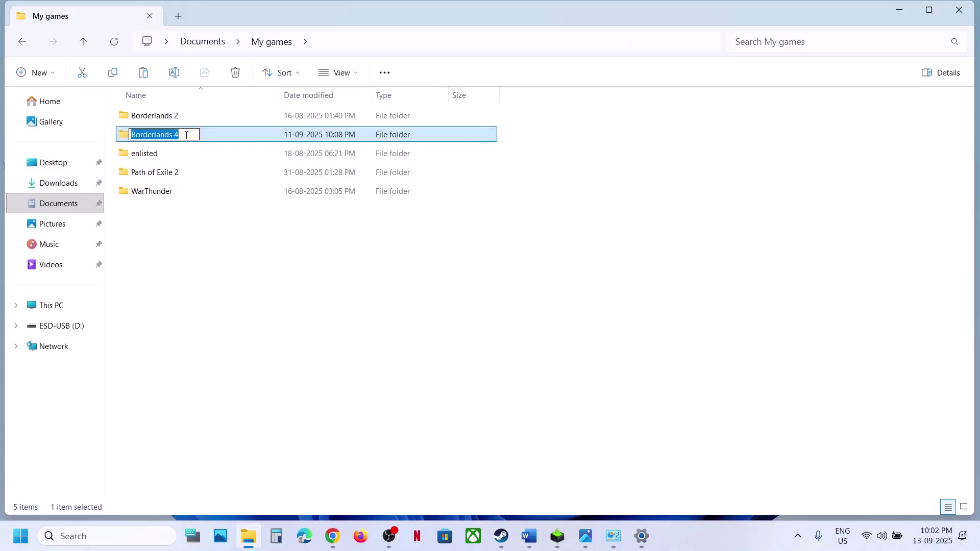
click(186, 135)
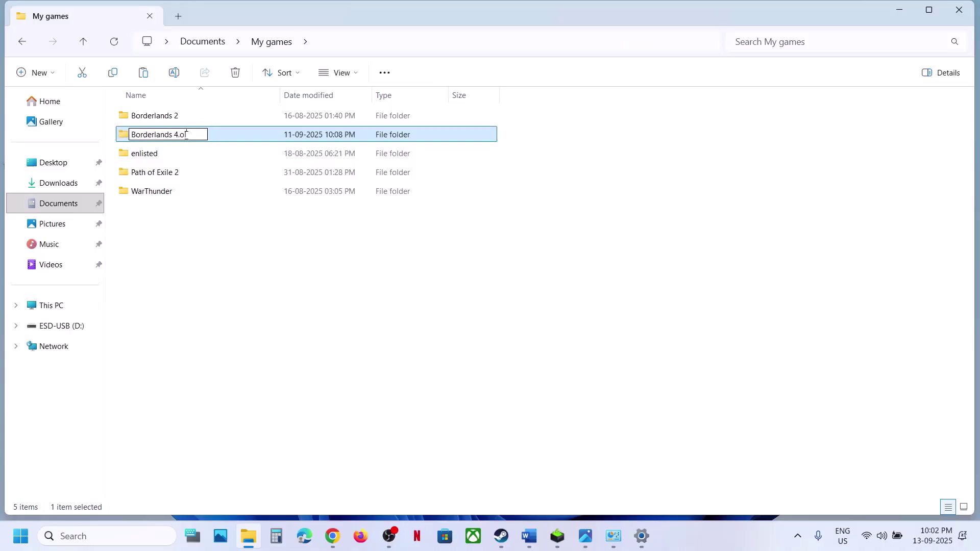
text(.old)
click(261, 326)
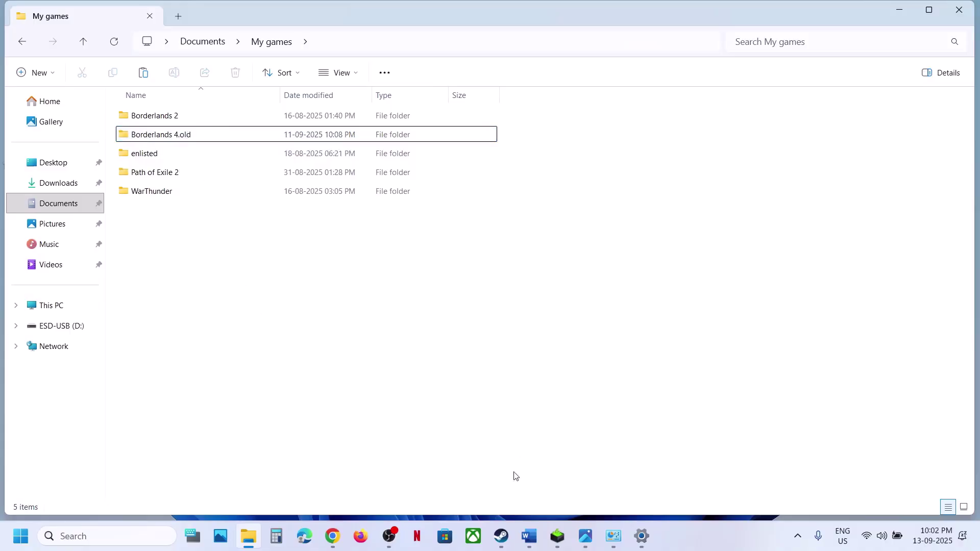
click(526, 537)
Step: Open Windows Graphics settings by searching 'graphics', copied from the Step 22 heading
scroll(354, 244, down, 3)
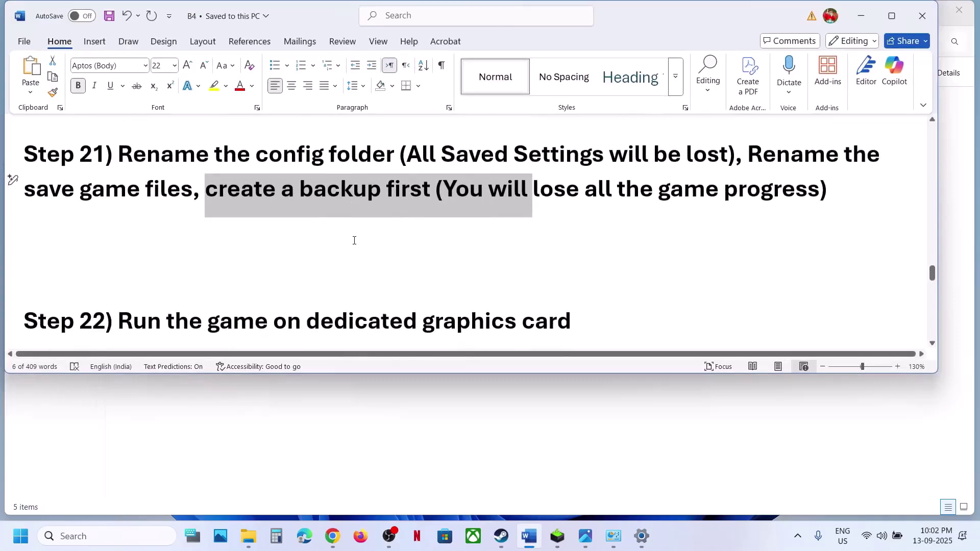
click(466, 265)
double_click(466, 265)
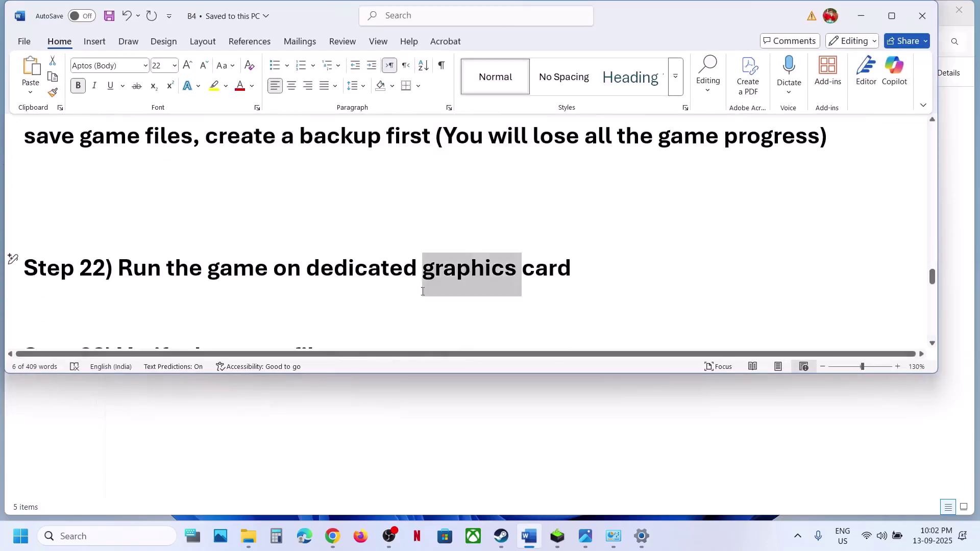
key(ctrl+c)
click(131, 537)
key(ctrl+v)
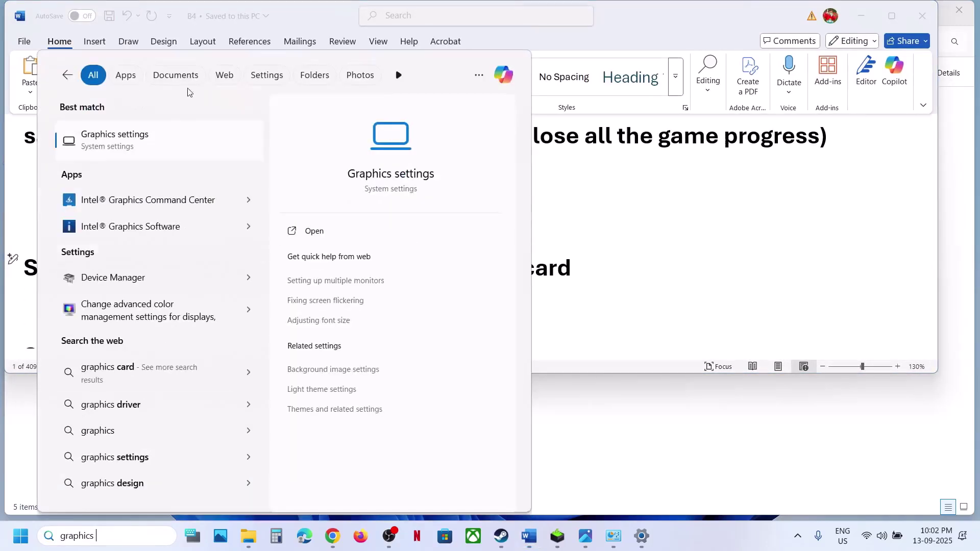
click(115, 139)
Step: Add the main Borderlands4.exe and set it to High Performance on the NVIDIA GPU
click(735, 351)
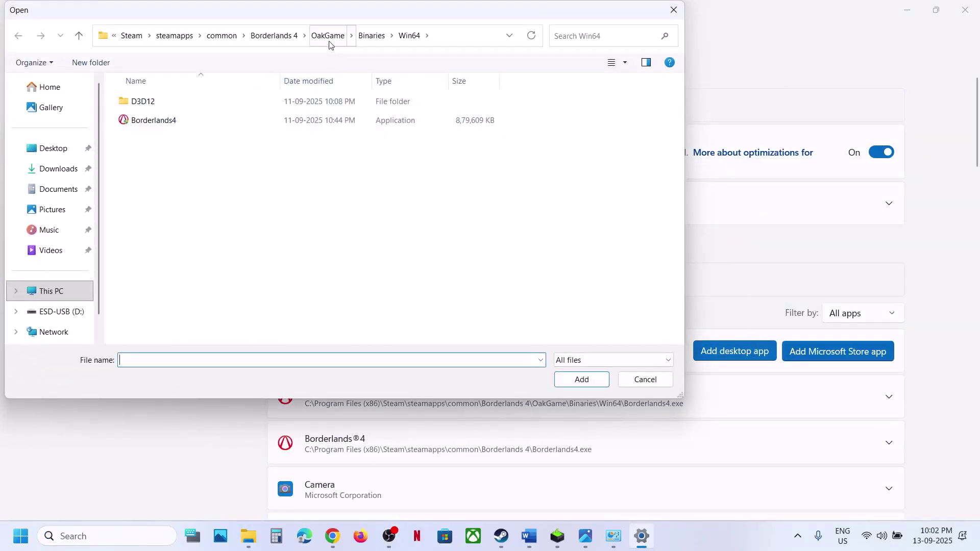
click(272, 36)
click(164, 139)
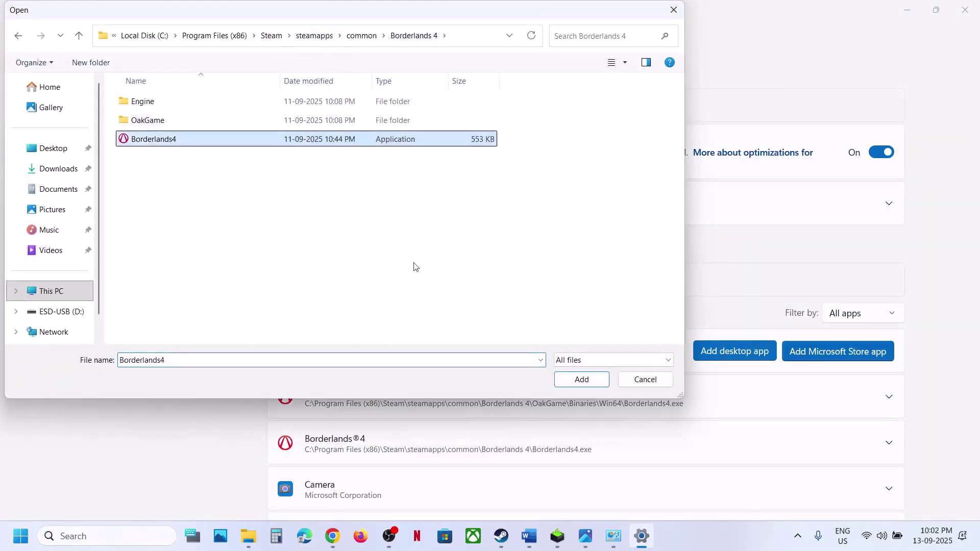
click(581, 379)
click(485, 440)
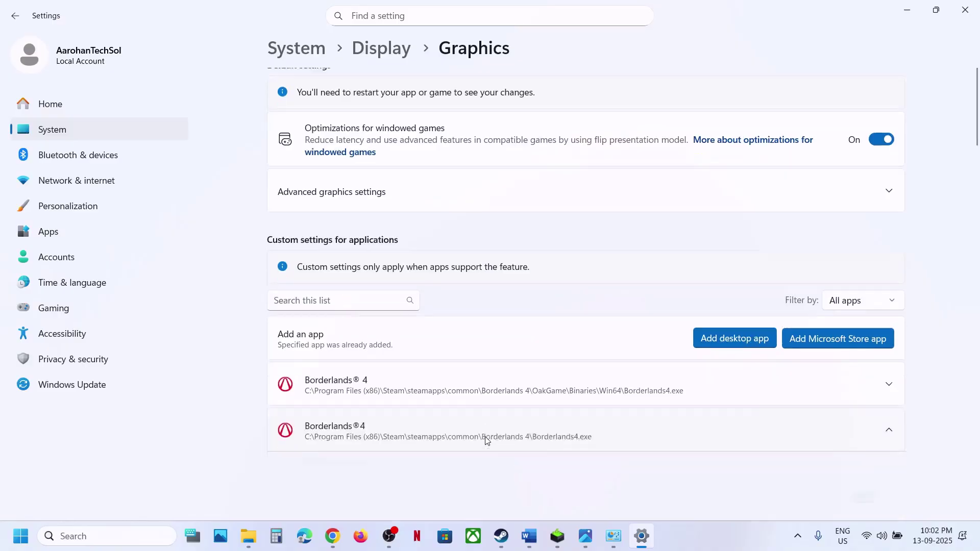
click(740, 463)
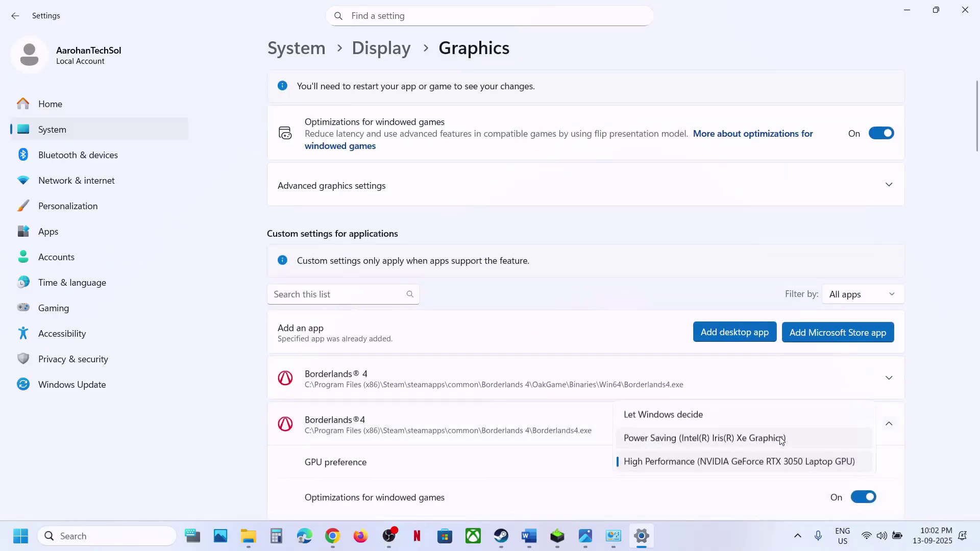
click(749, 465)
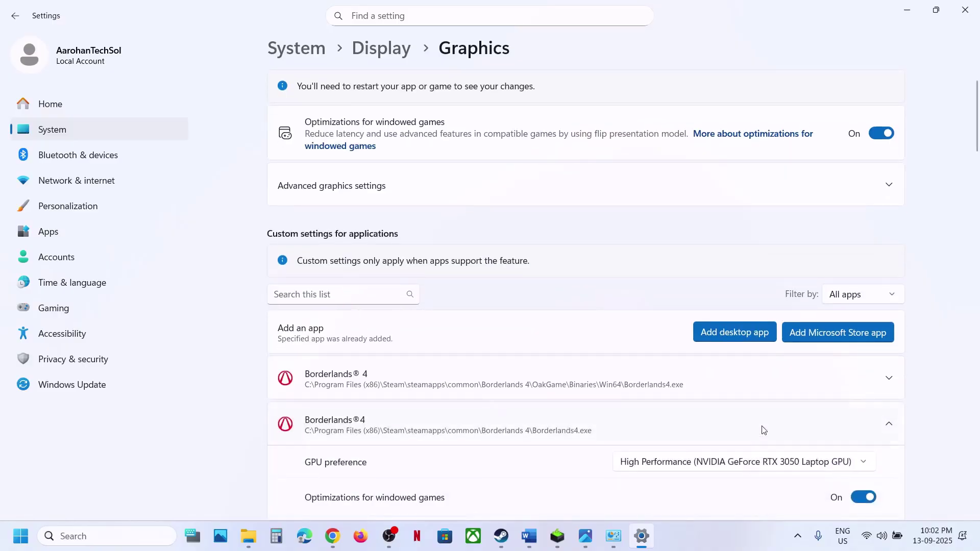
Step: Add the OakGame Win64 Borderlands4.exe, set it to High Performance, and close Settings
click(733, 322)
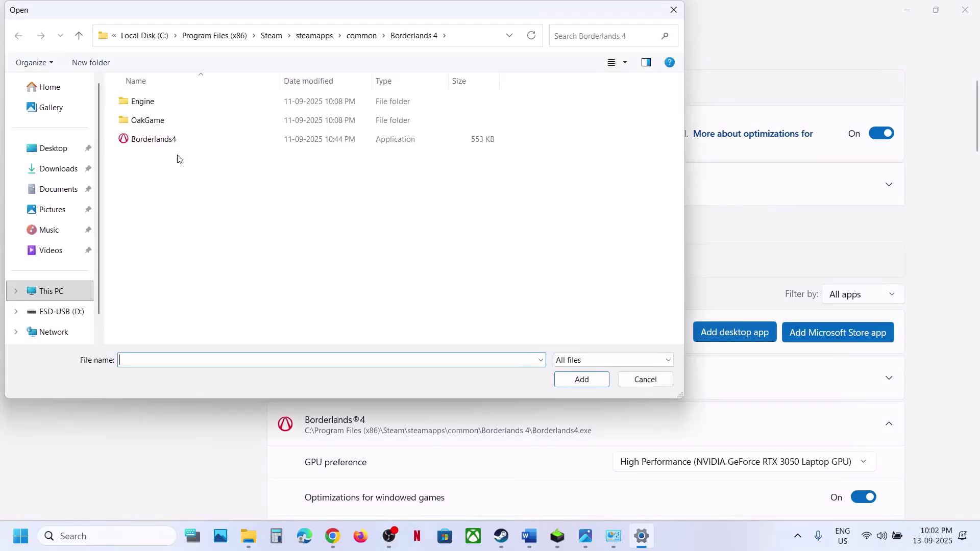
double_click(151, 121)
double_click(153, 104)
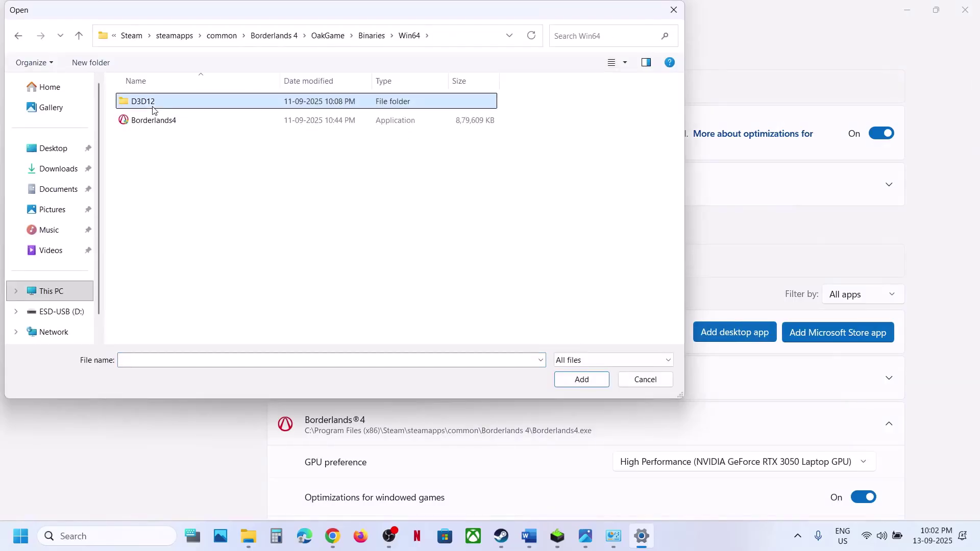
click(163, 120)
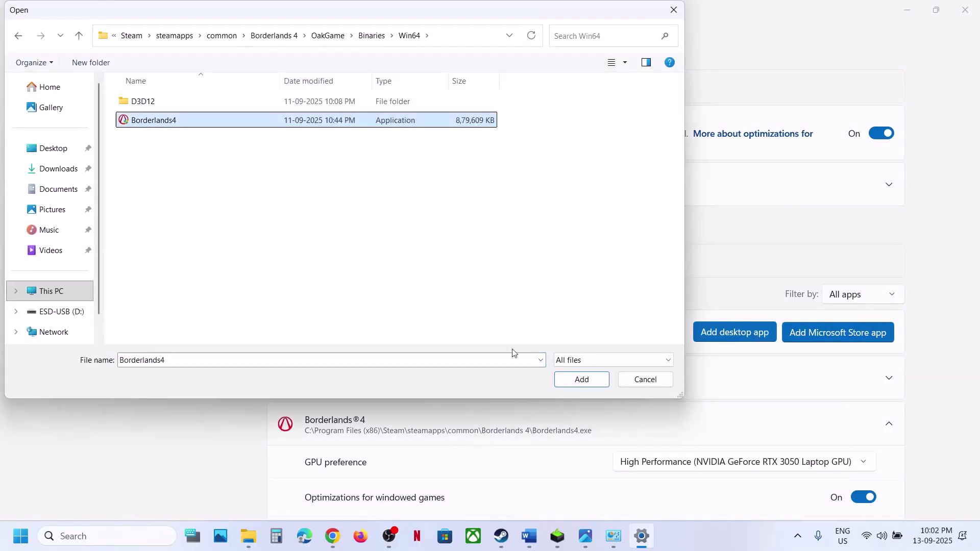
click(577, 383)
click(623, 377)
scroll(623, 377, down, 1)
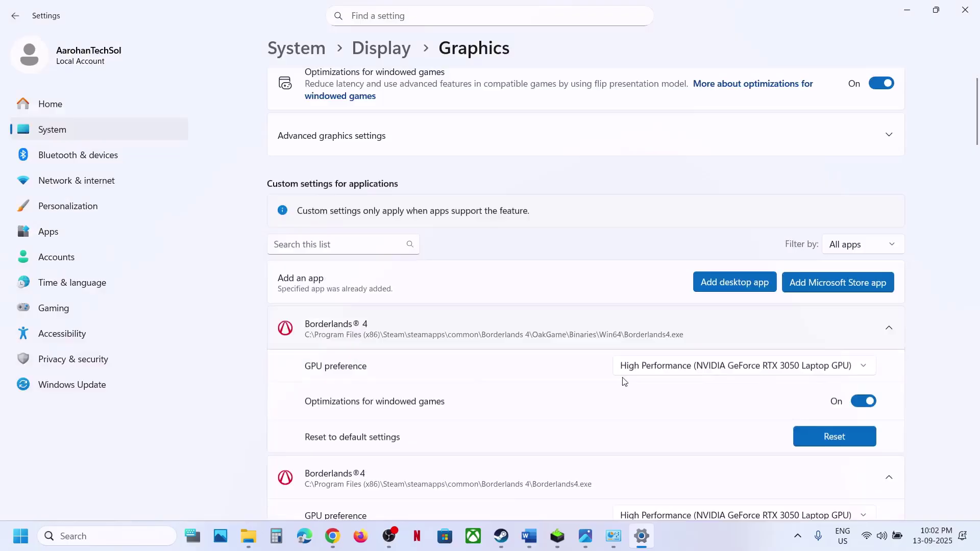
click(817, 370)
click(819, 374)
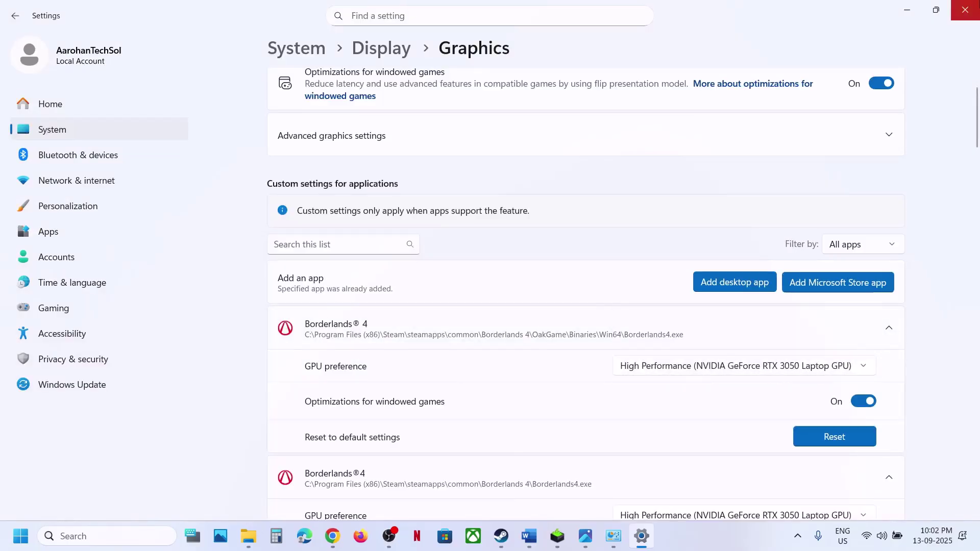
click(965, 10)
double_click(446, 261)
scroll(446, 261, down, 3)
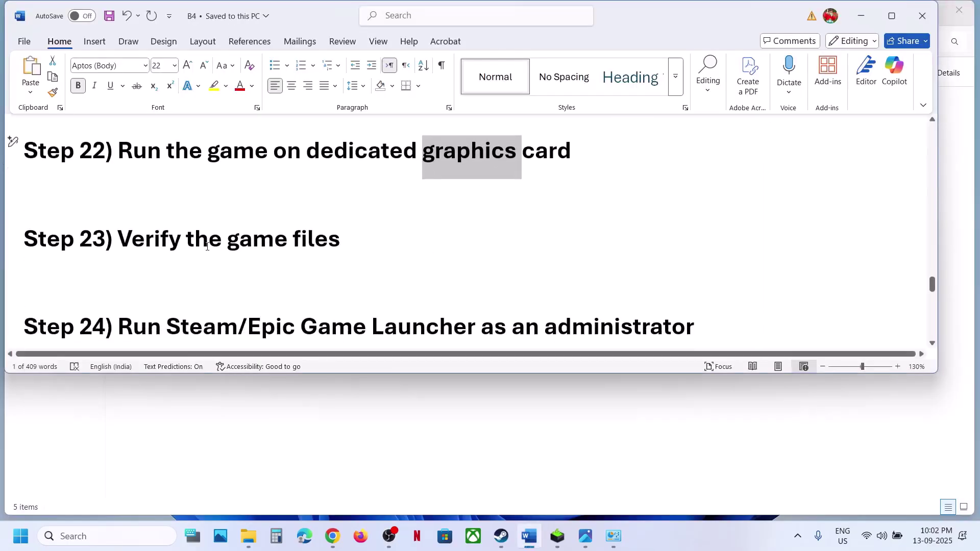
Step: View Borderlands 4's installed files page in its Steam properties, then close the properties
click(501, 536)
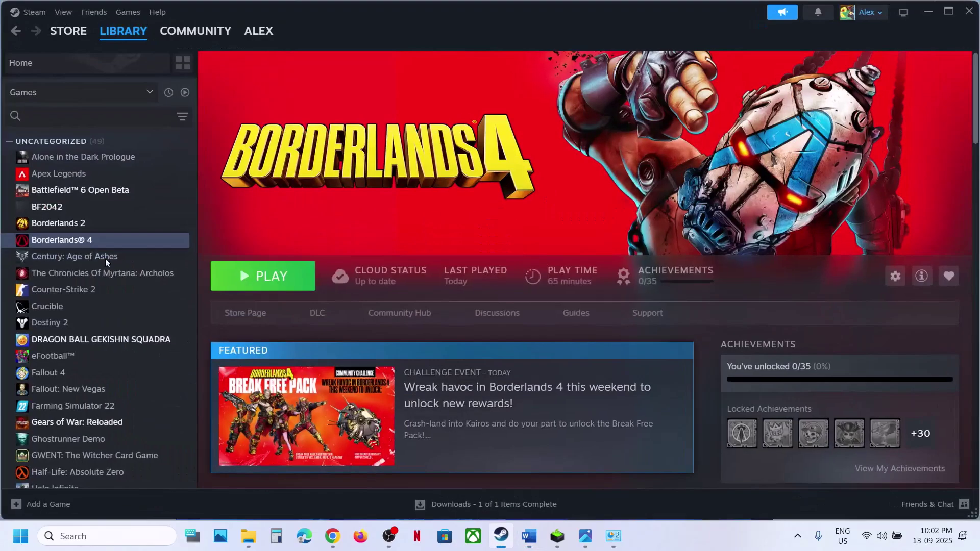
right_click(83, 240)
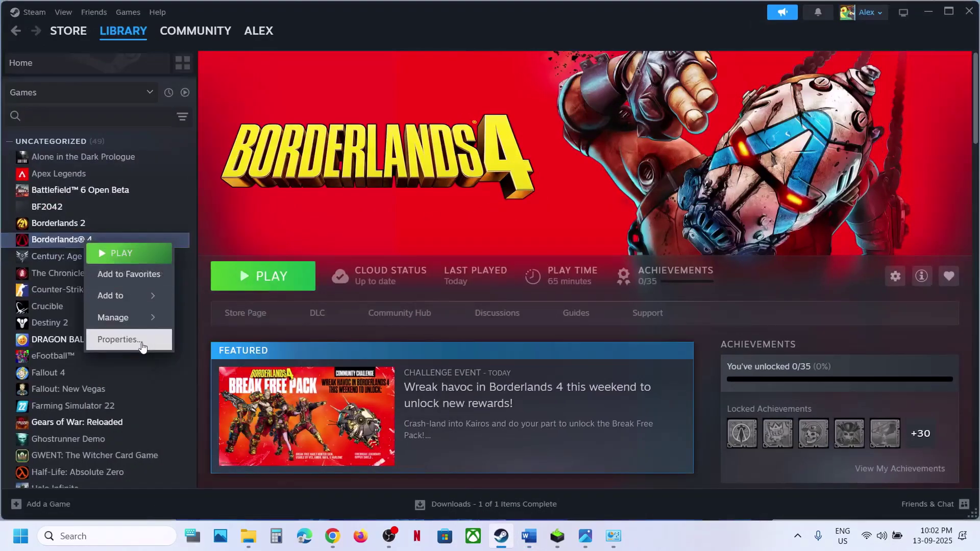
click(143, 340)
click(264, 177)
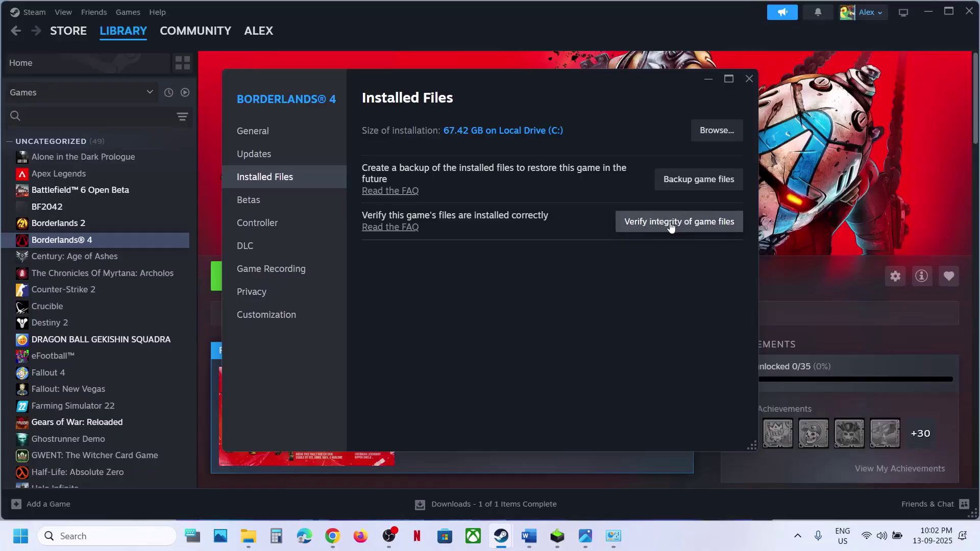
click(750, 80)
Step: Scroll the notes down to Step 25: Try -dx12
click(525, 548)
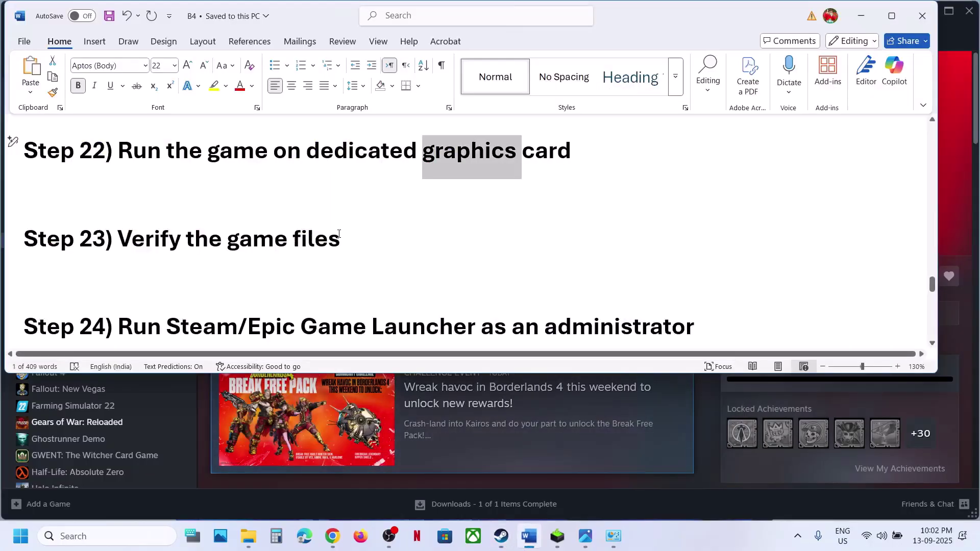
scroll(339, 234, down, 1)
drag(252, 292, 31, 250)
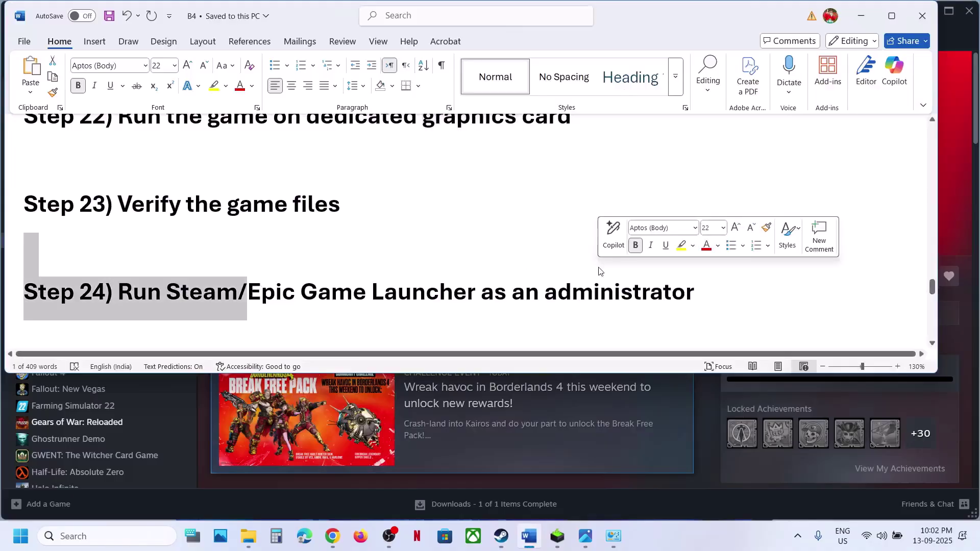
scroll(367, 297, down, 2)
scroll(366, 297, down, 1)
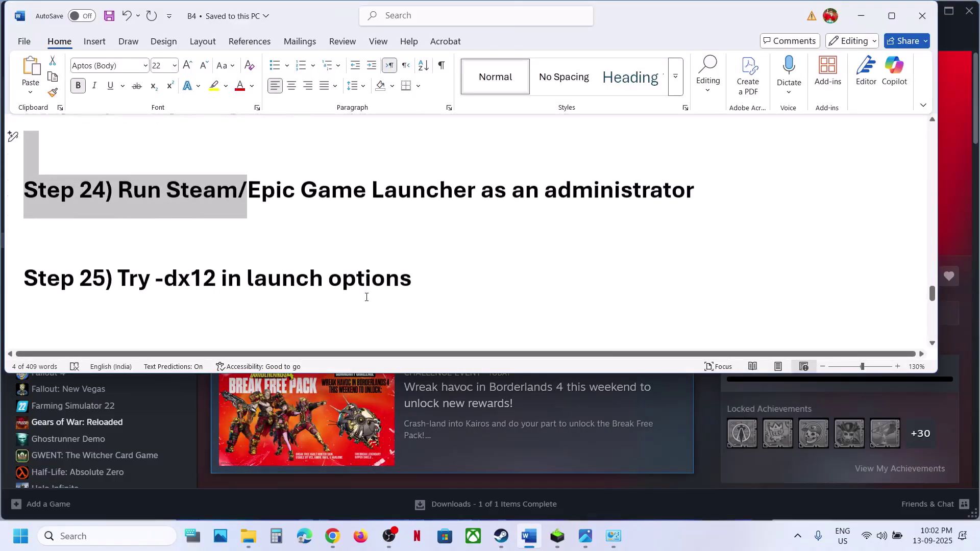
Step: Reopen Borderlands 4's Steam properties and begin editing its Launch Options
click(201, 412)
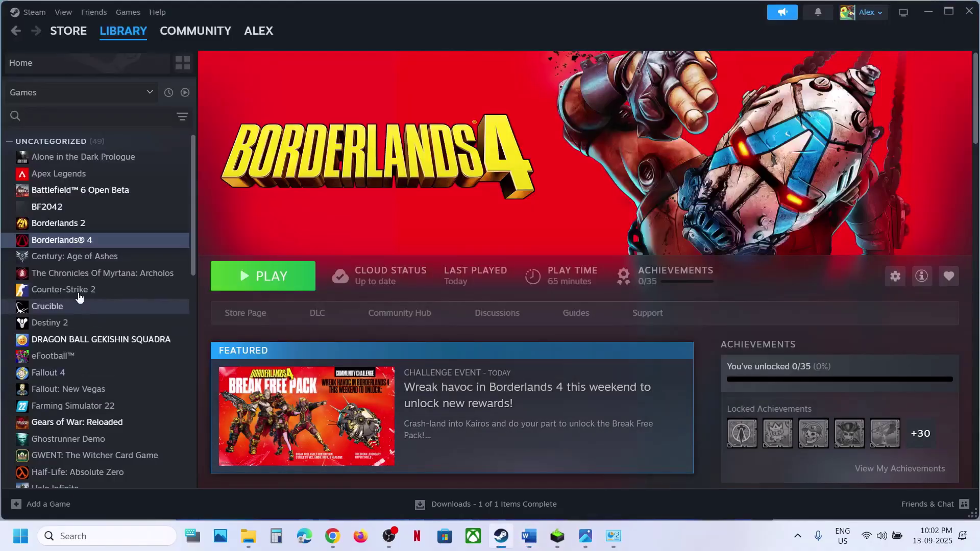
right_click(68, 240)
click(105, 335)
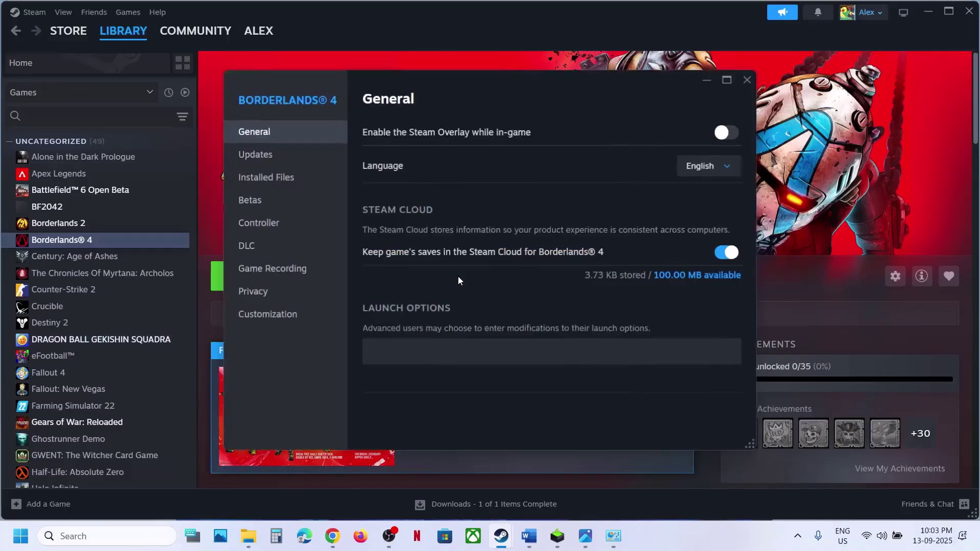
click(417, 353)
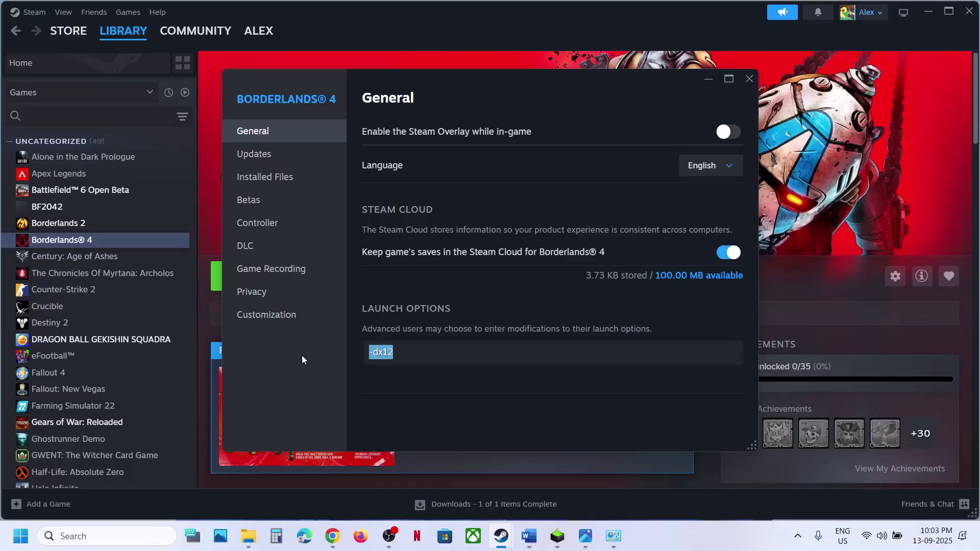
Step: Clear Borderlands 4's -dx12 launch option and return to the Word guide at Step 26
key(BackSpace)
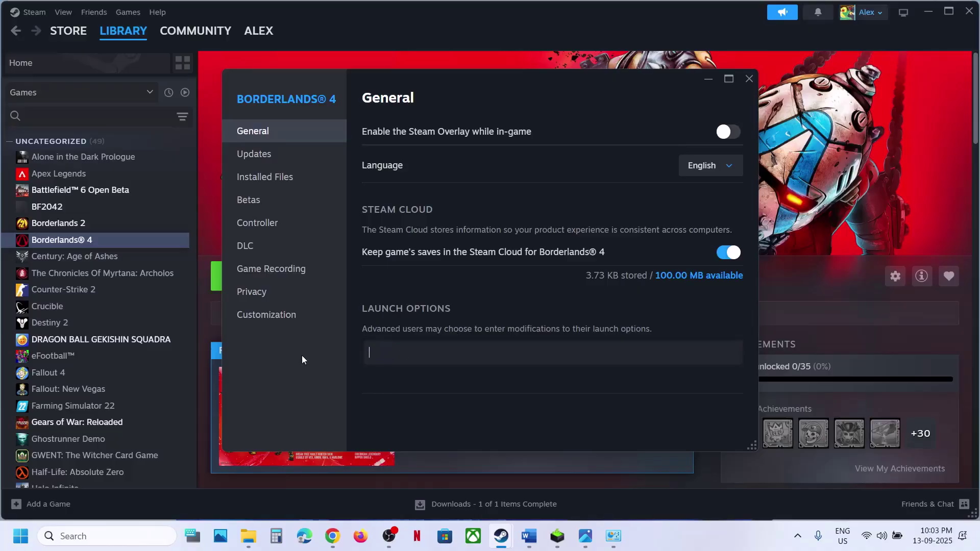
click(749, 81)
click(529, 536)
scroll(329, 259, down, 3)
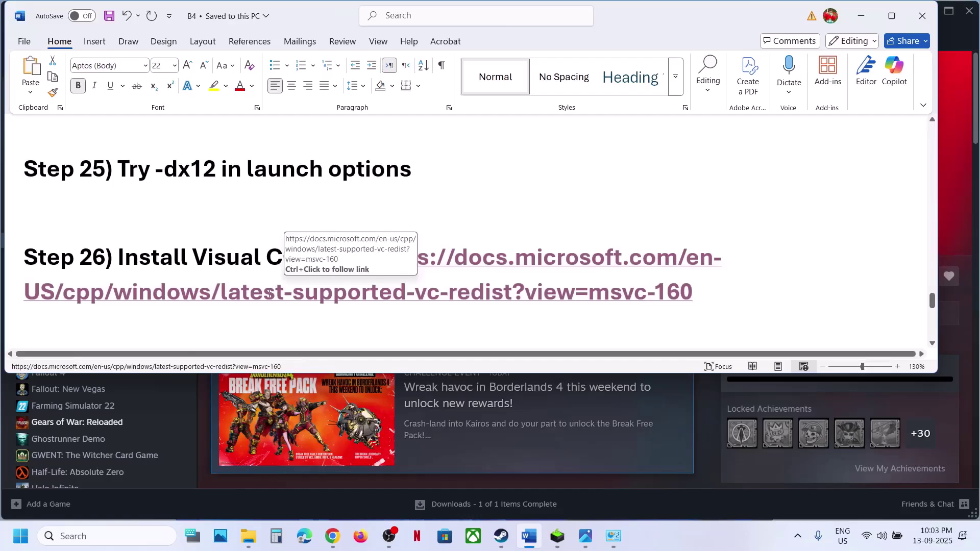
Step: Download the x86 and x64 vc_redist installers from Microsoft Learn's Visual C++ Redistributable page
ctrl+click(269, 297)
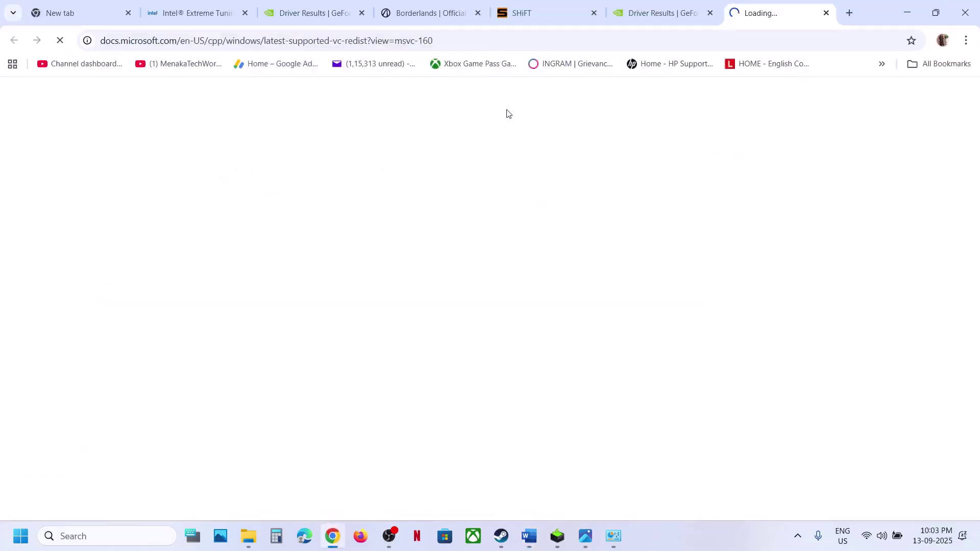
scroll(426, 325, down, 10)
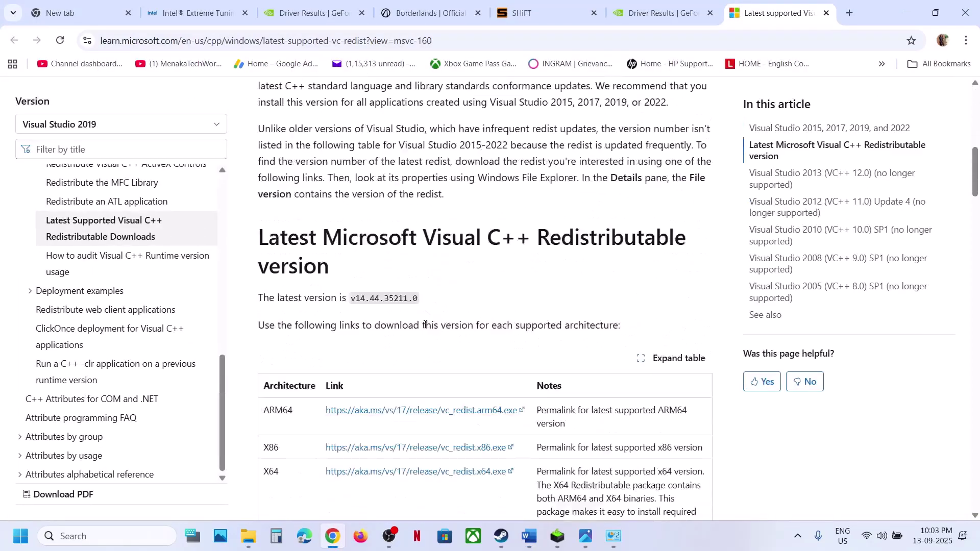
scroll(426, 326, down, 5)
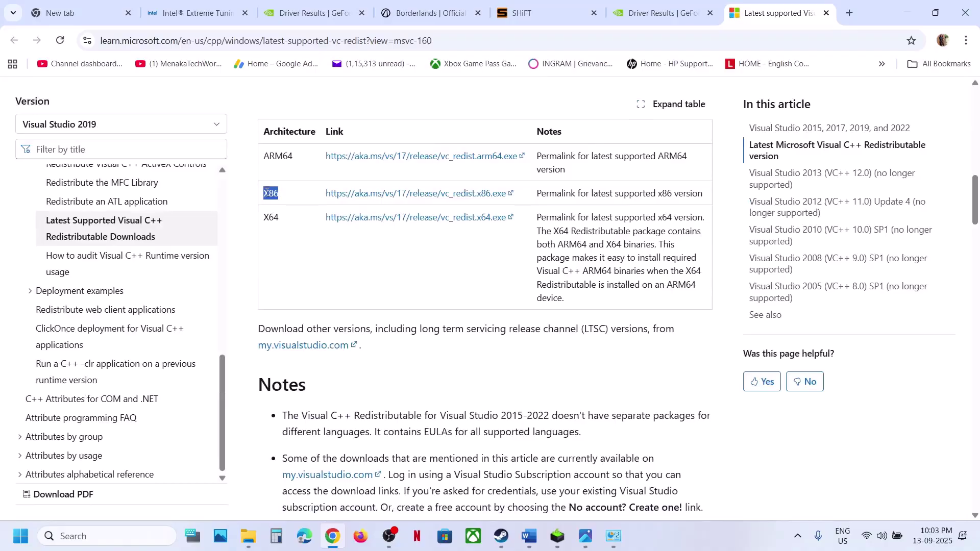
click(353, 196)
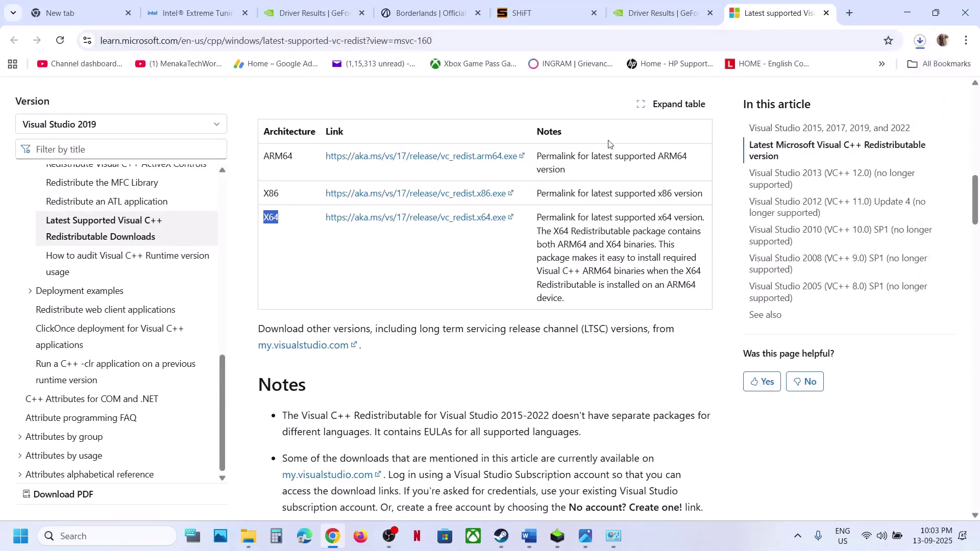
click(382, 218)
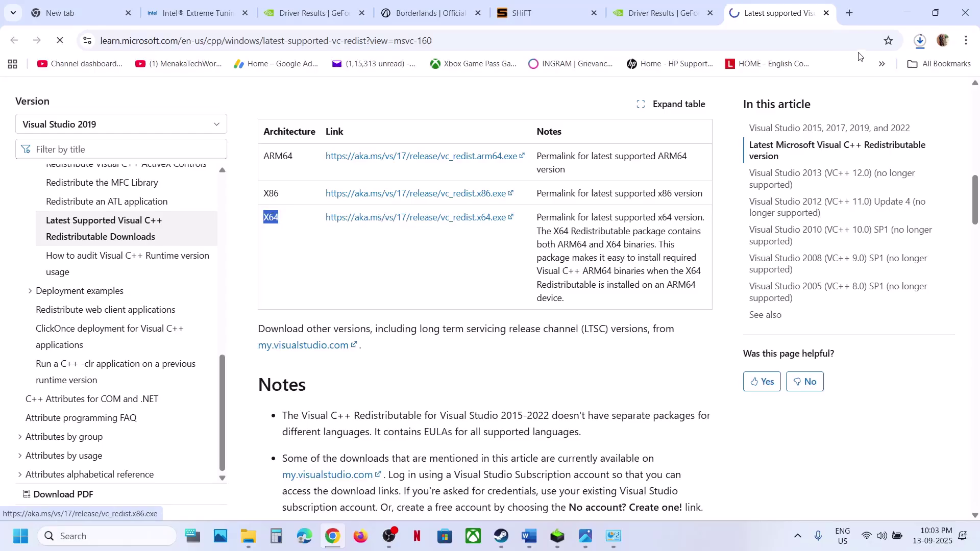
click(919, 42)
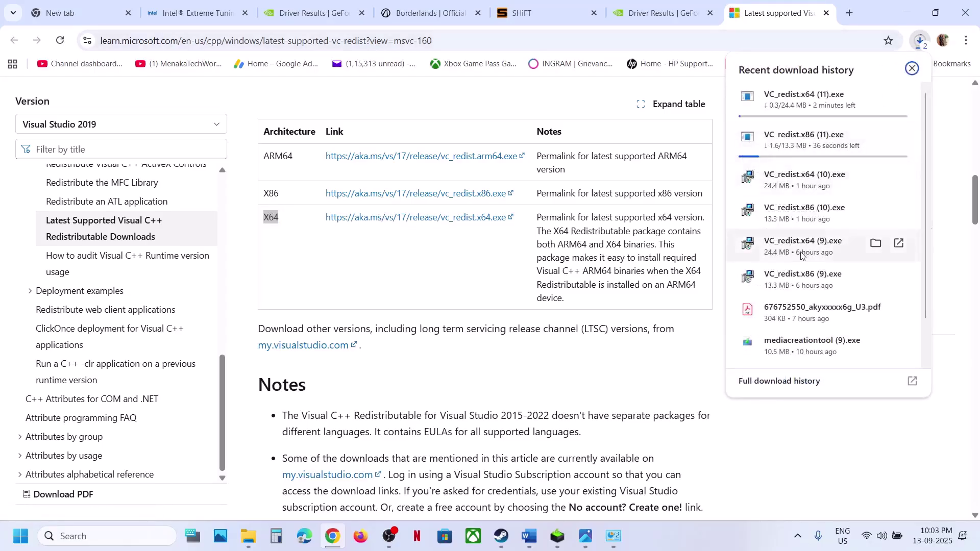
Step: Run the x86 installer and repair the Visual C++ 2015-2022 x86 redistributable
click(806, 219)
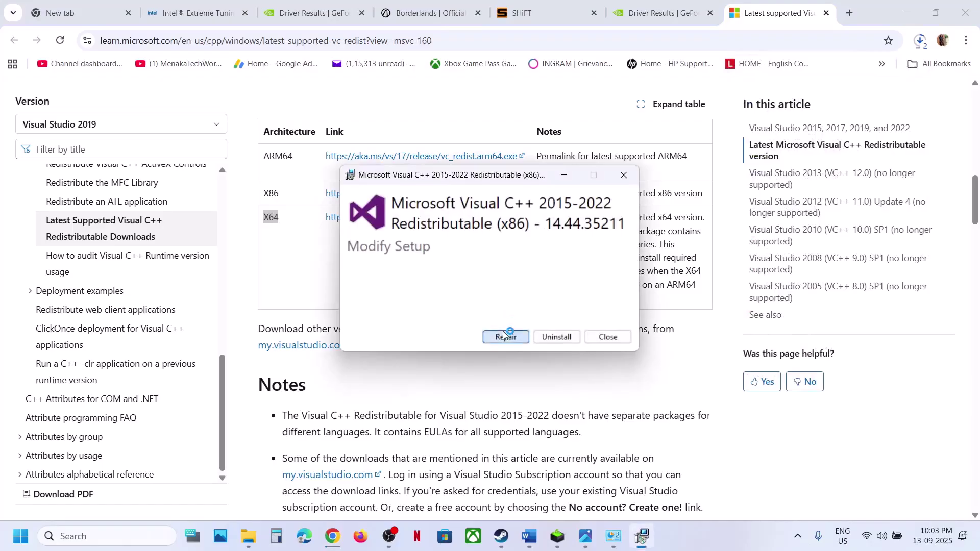
click(506, 335)
click(427, 360)
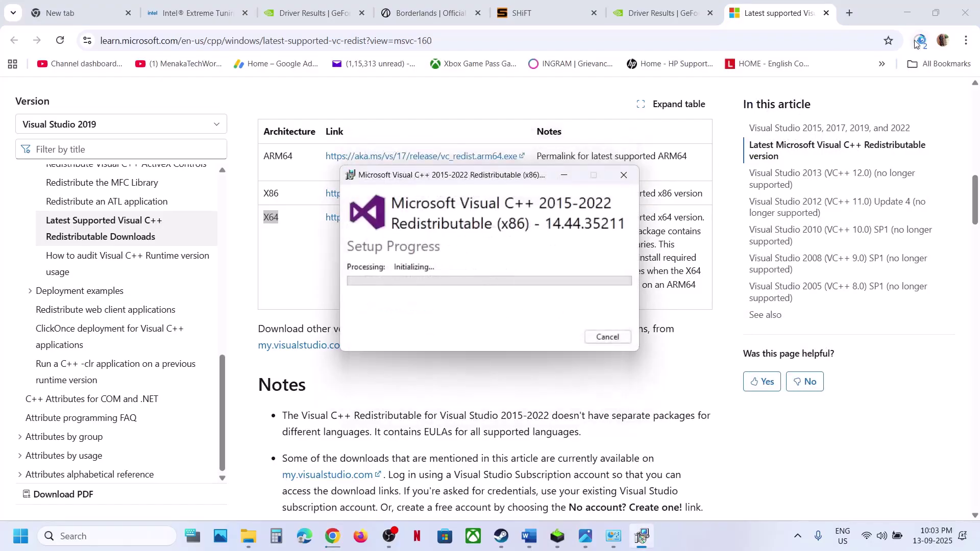
Step: Run the x64 installer from Chrome's downloads and repair the x64 redistributable
click(919, 43)
click(920, 43)
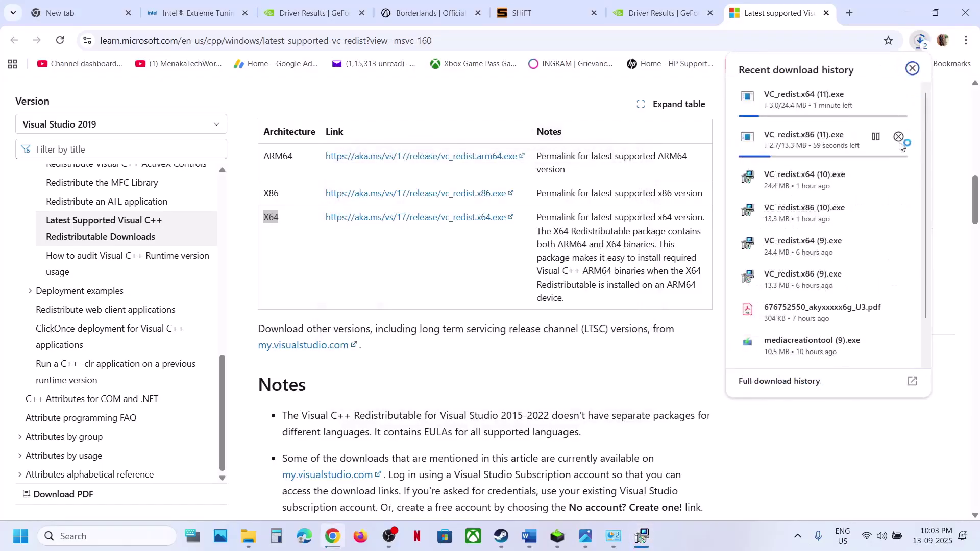
click(805, 183)
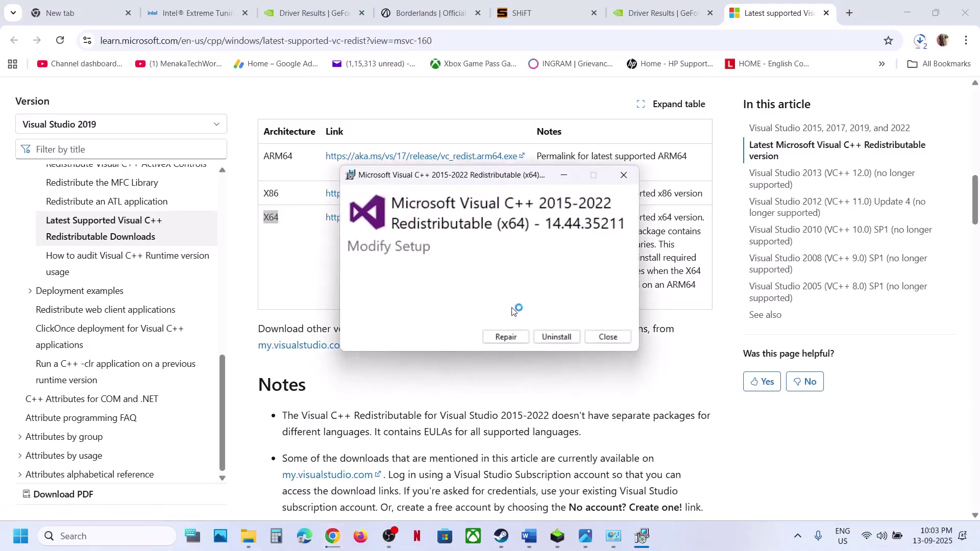
click(499, 338)
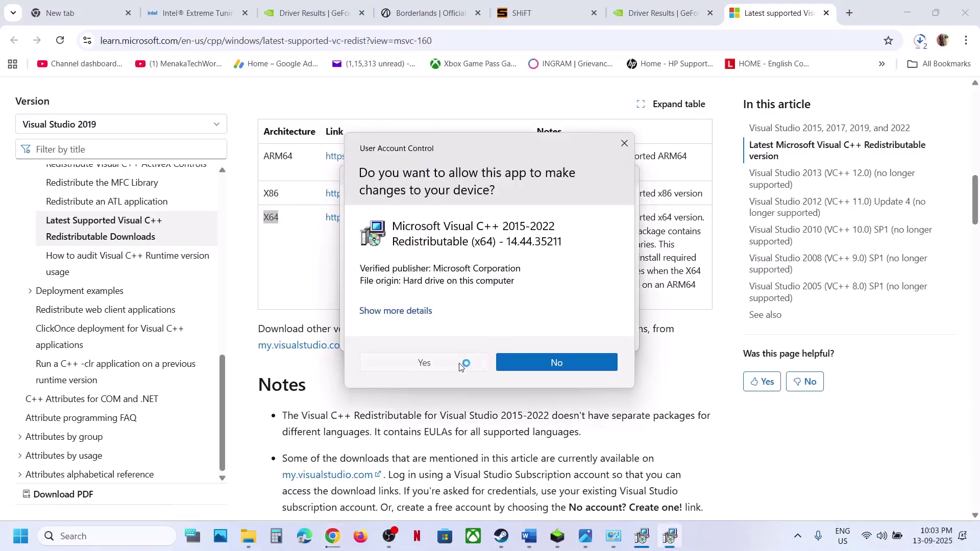
click(463, 364)
Step: Close both Setup Successful windows for the x86 and x64 repairs
click(642, 537)
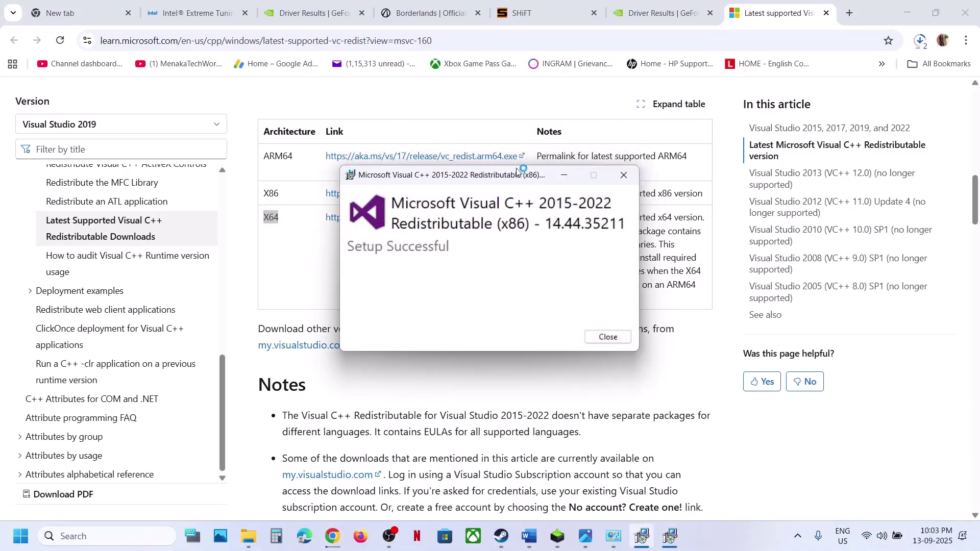
drag(519, 172, 209, 221)
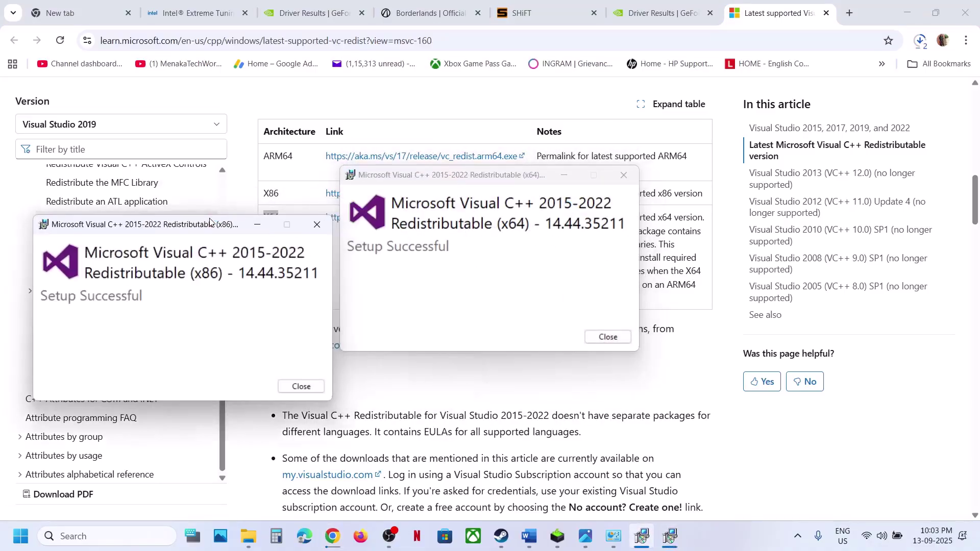
click(318, 383)
click(606, 338)
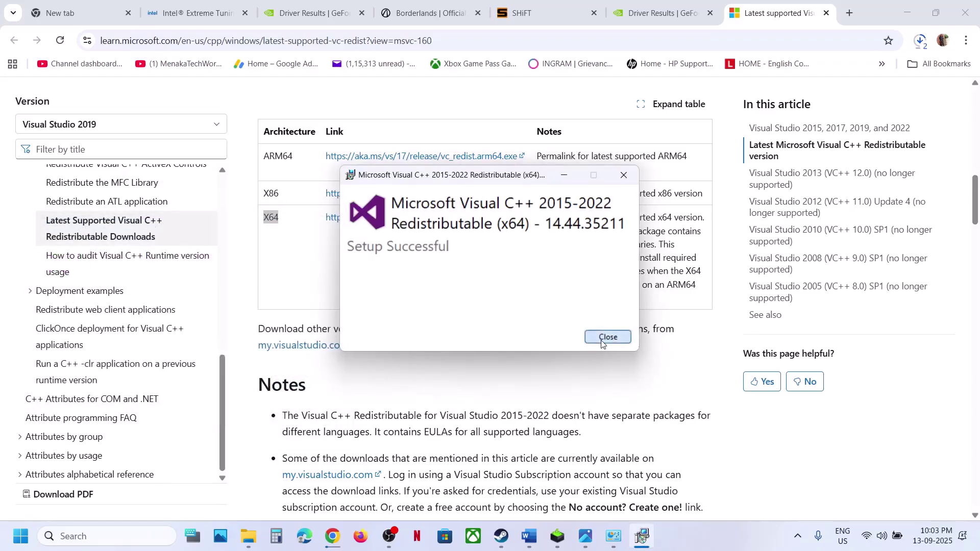
click(20, 536)
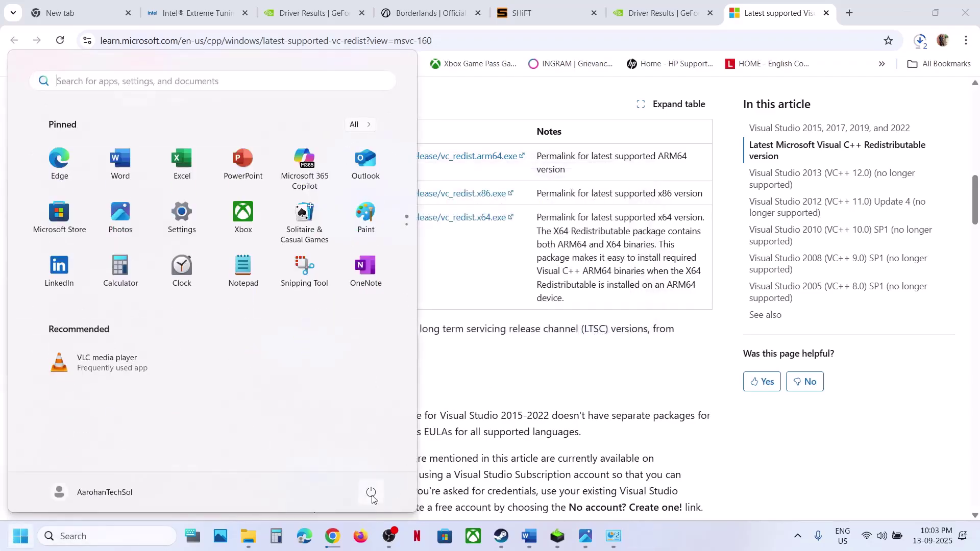
Step: Dismiss the Start power options and scroll the Word guide to the Windows update step
click(372, 495)
click(495, 539)
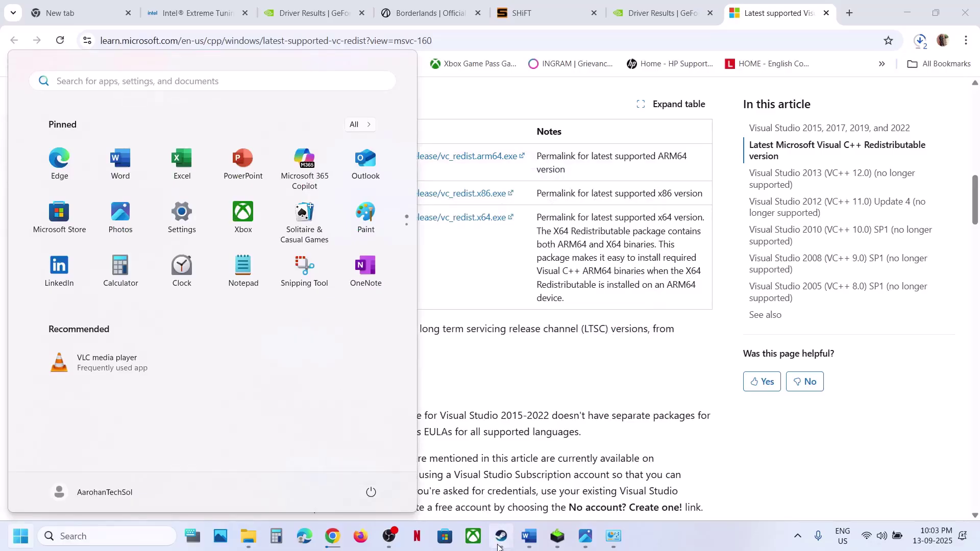
click(499, 537)
click(529, 537)
scroll(388, 230, down, 3)
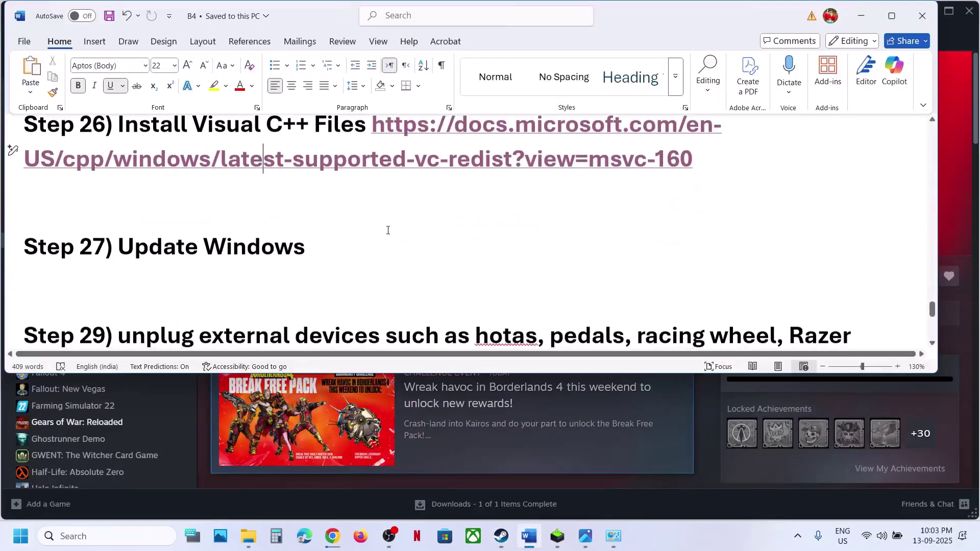
Step: Check for Windows updates in Settings and bring up the Restart power option
key(super+i)
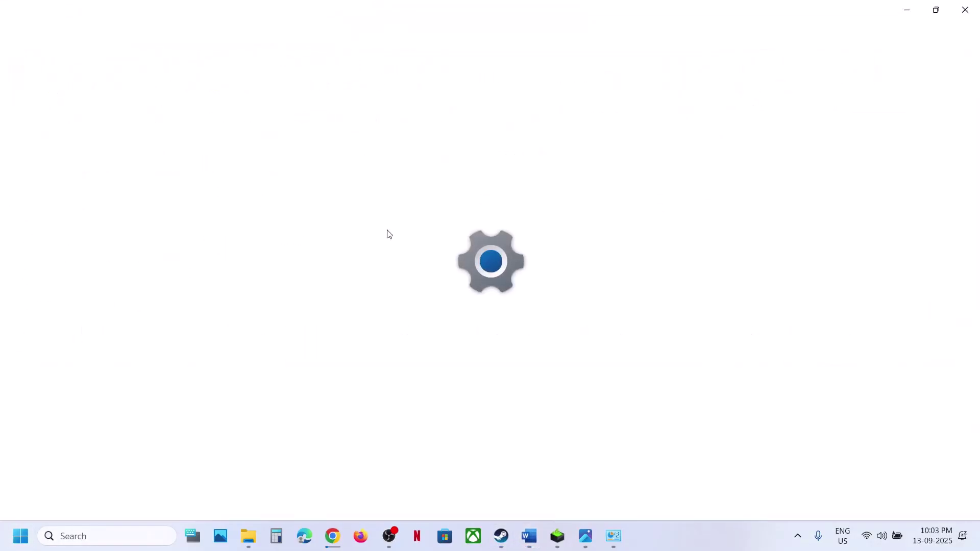
click(102, 391)
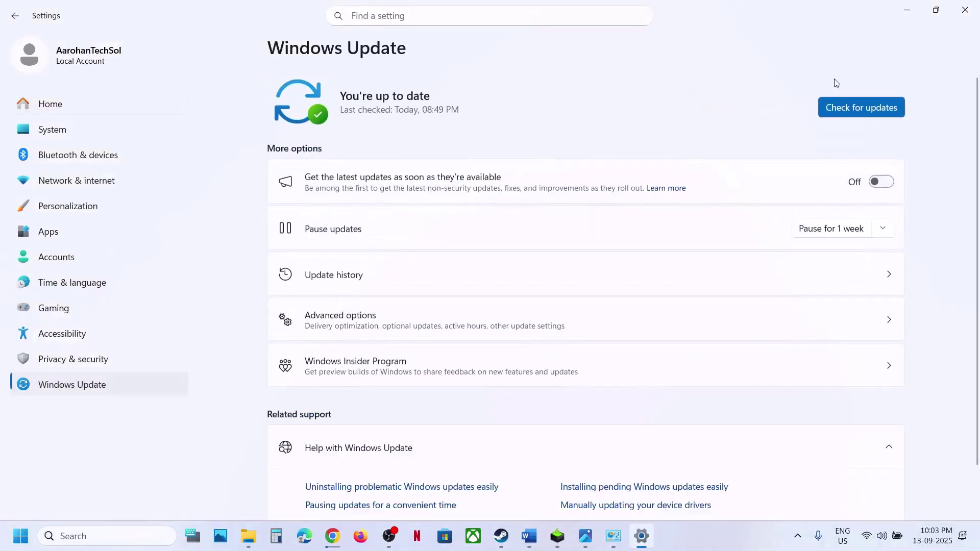
click(862, 102)
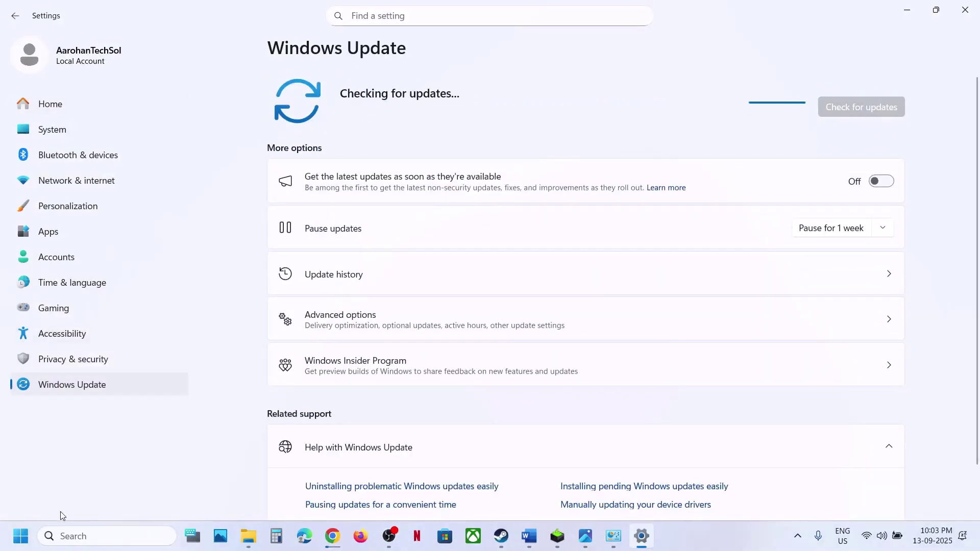
click(21, 536)
click(371, 492)
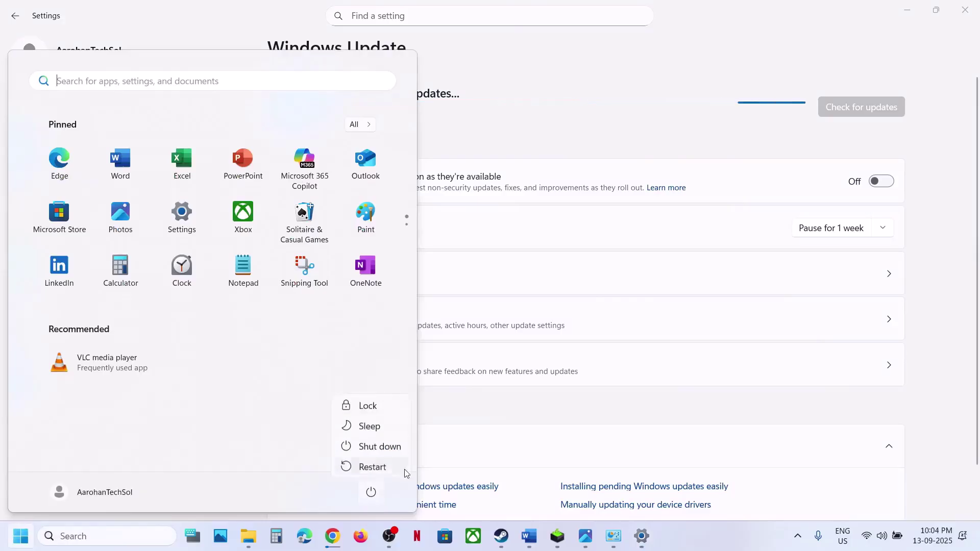
Step: Scroll the guide to Step 29 and highlight the unplug external devices and controllers advice
click(511, 540)
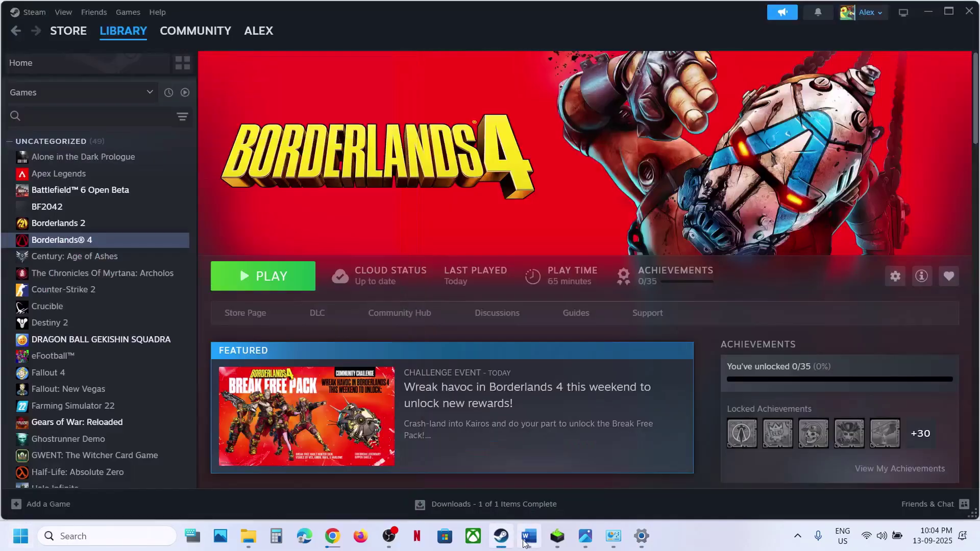
click(529, 536)
scroll(425, 284, down, 2)
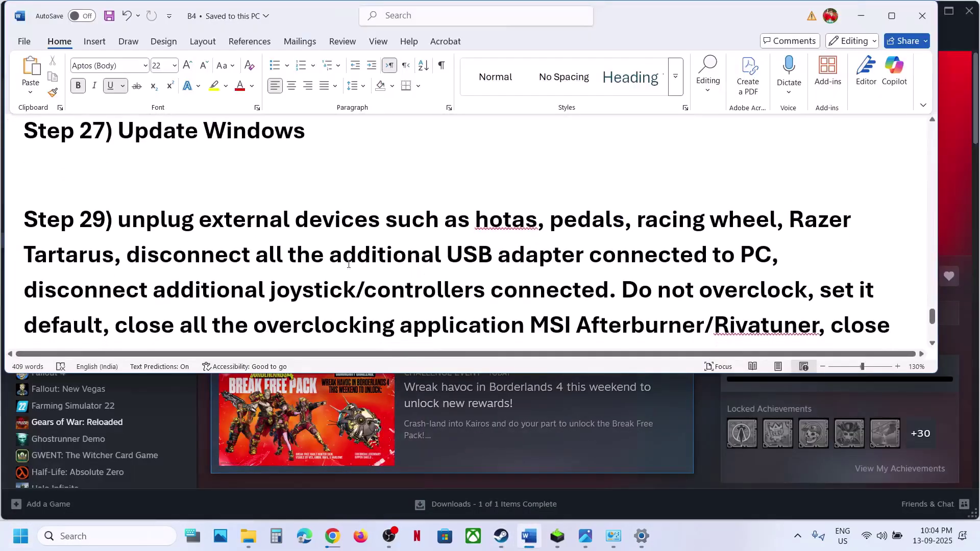
scroll(203, 241, down, 1)
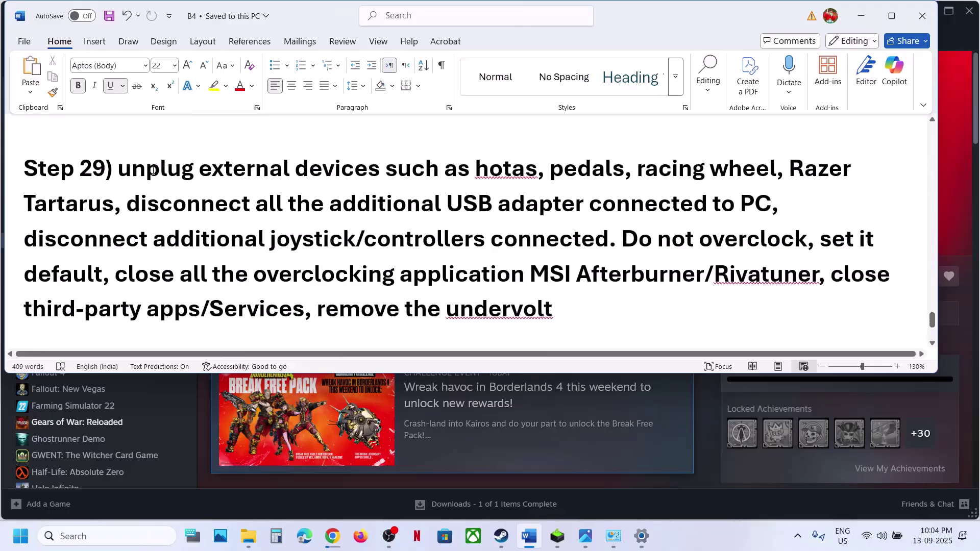
drag(153, 171, 586, 209)
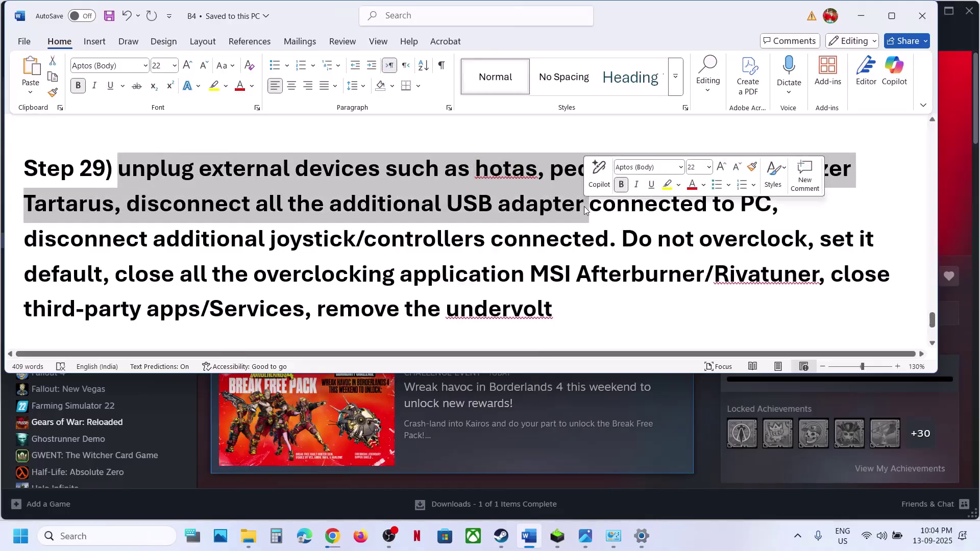
drag(72, 245, 587, 250)
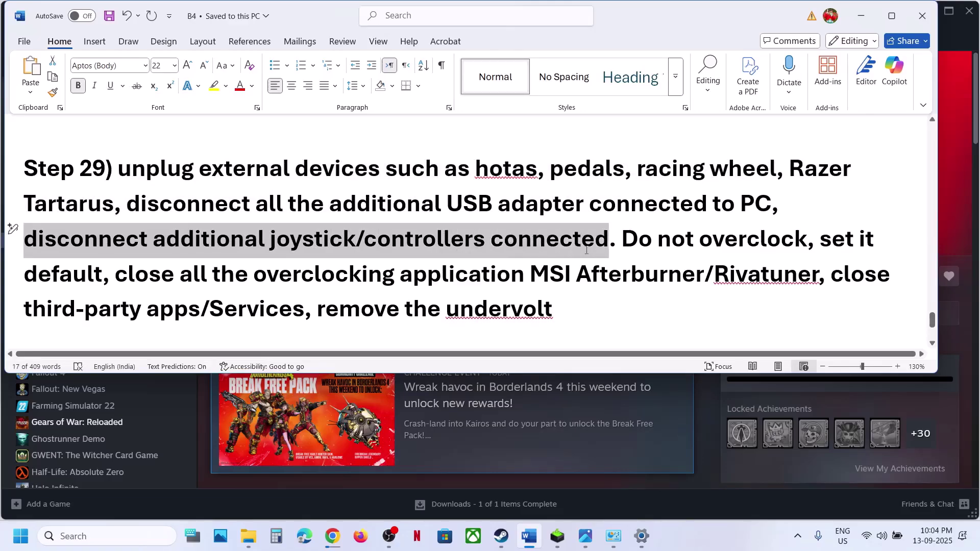
Step: Highlight the advice against overclocking and to reset MSI Afterburner/Rivatuner to defaults
click(552, 242)
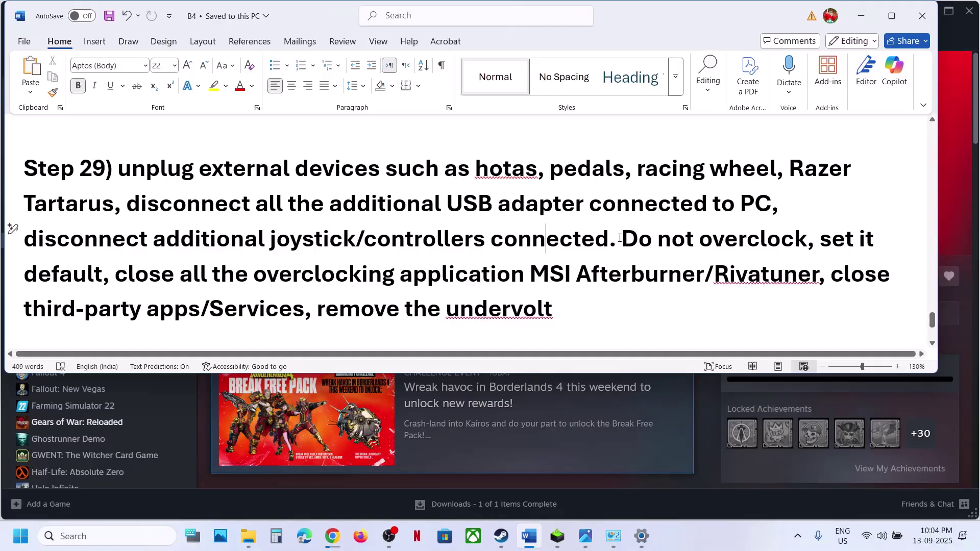
shift+click(742, 246)
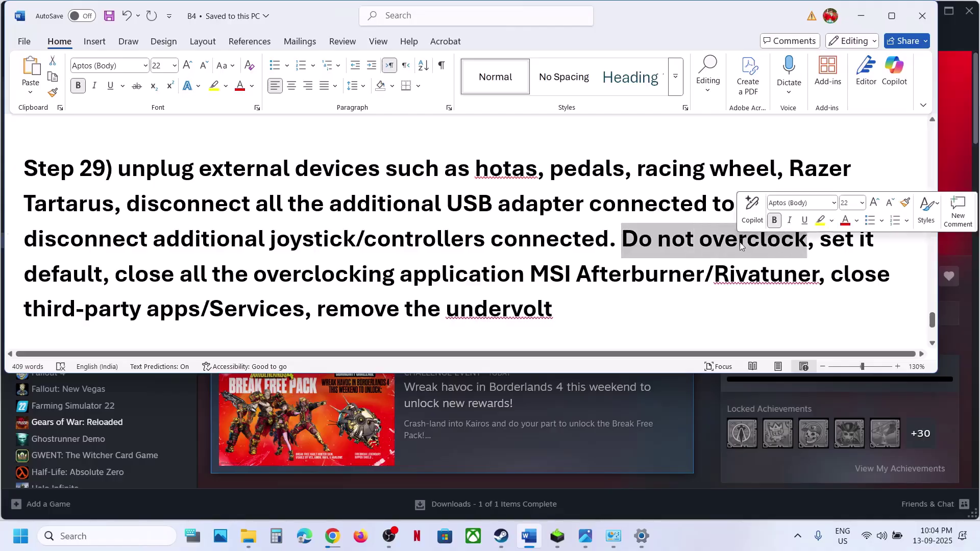
drag(819, 242, 624, 275)
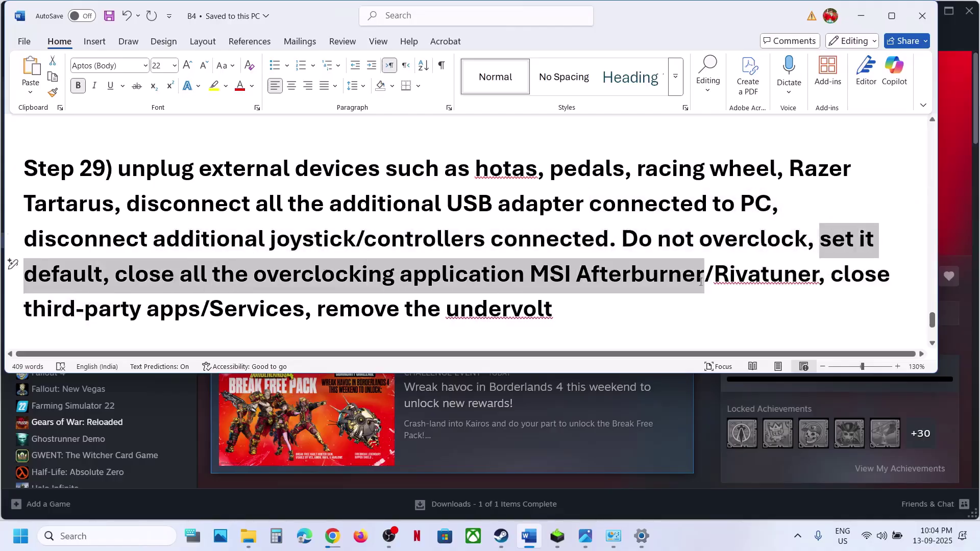
drag(701, 281, 555, 311)
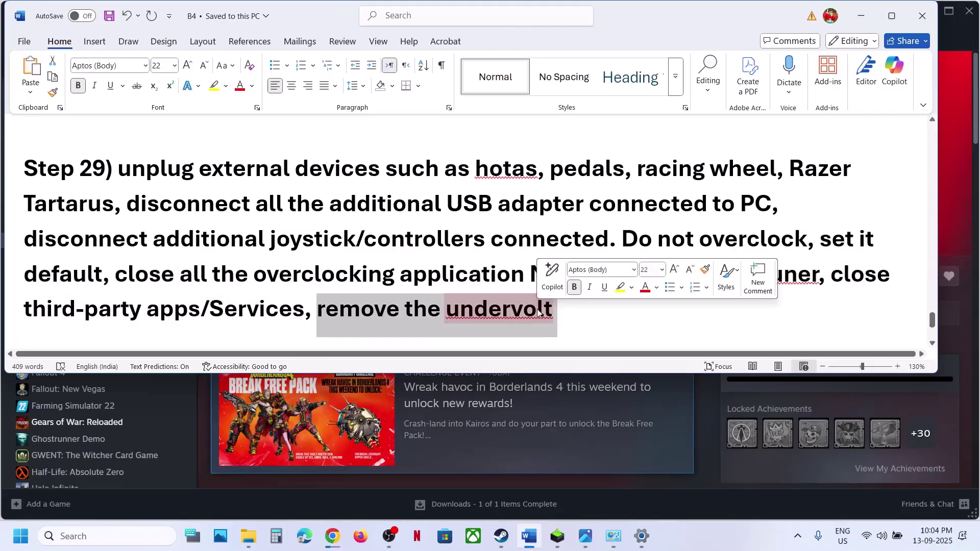
click(333, 278)
Step: Highlight the Step 30 reinstall instructions and check Borderlands 4's Manage menu in Steam
scroll(332, 279, down, 3)
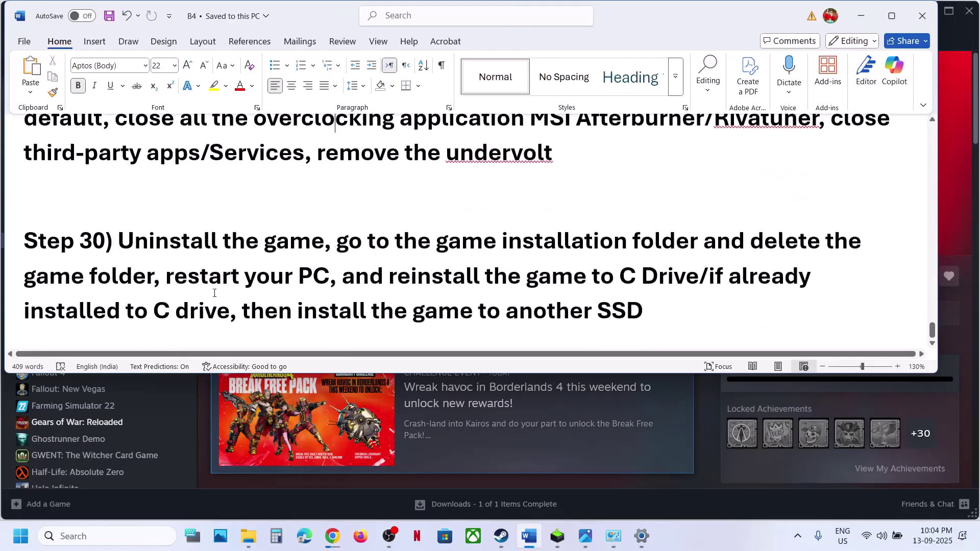
drag(136, 238, 644, 312)
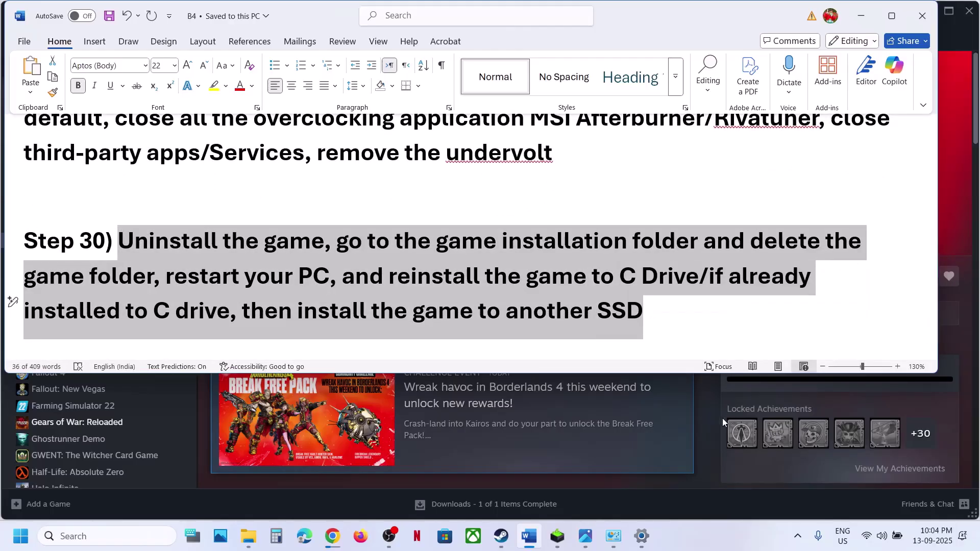
click(712, 429)
key(super+s)
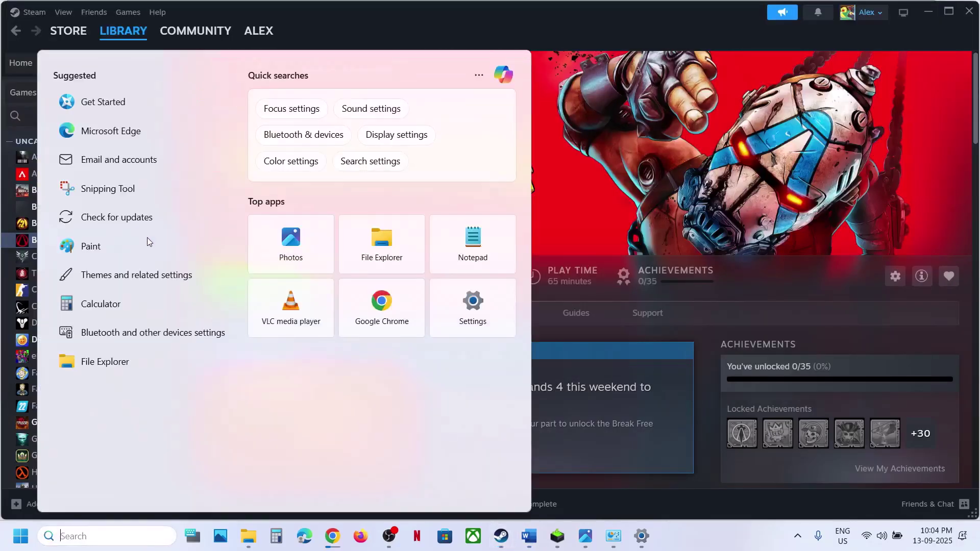
click(548, 173)
right_click(67, 240)
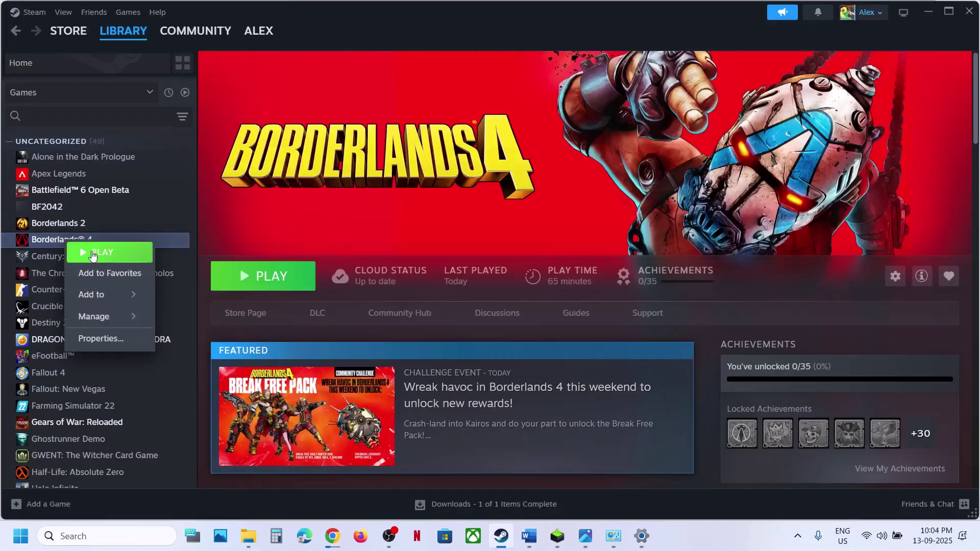
mouse_move(94, 321)
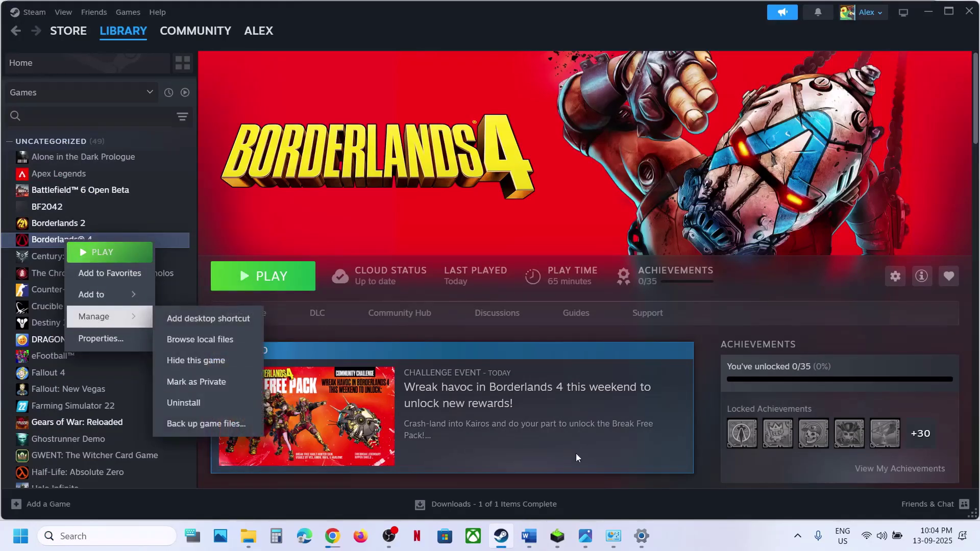
click(533, 546)
Step: Highlight Step 30's reinstall-to-C-drive advice, then view the Borderlands 4 crash reporter screenshot
click(528, 277)
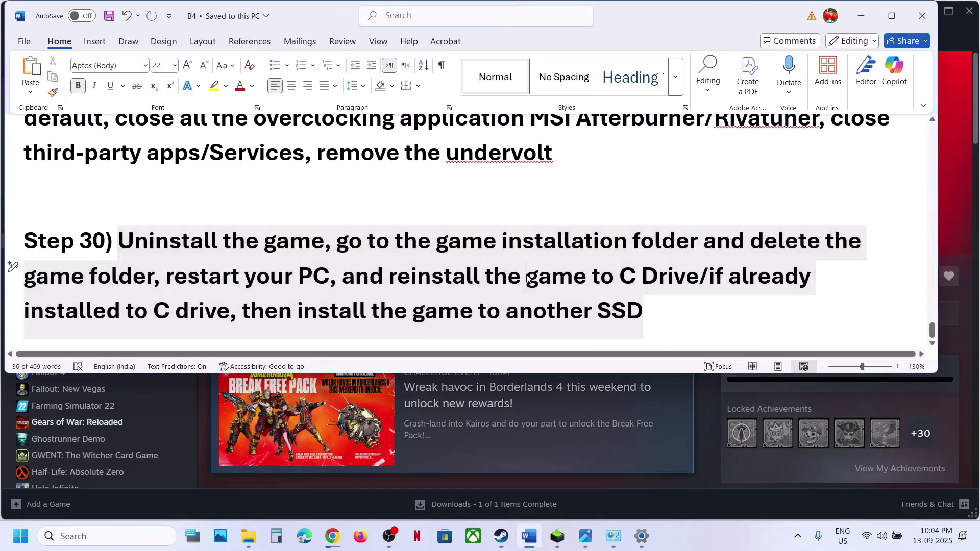
drag(410, 280, 698, 280)
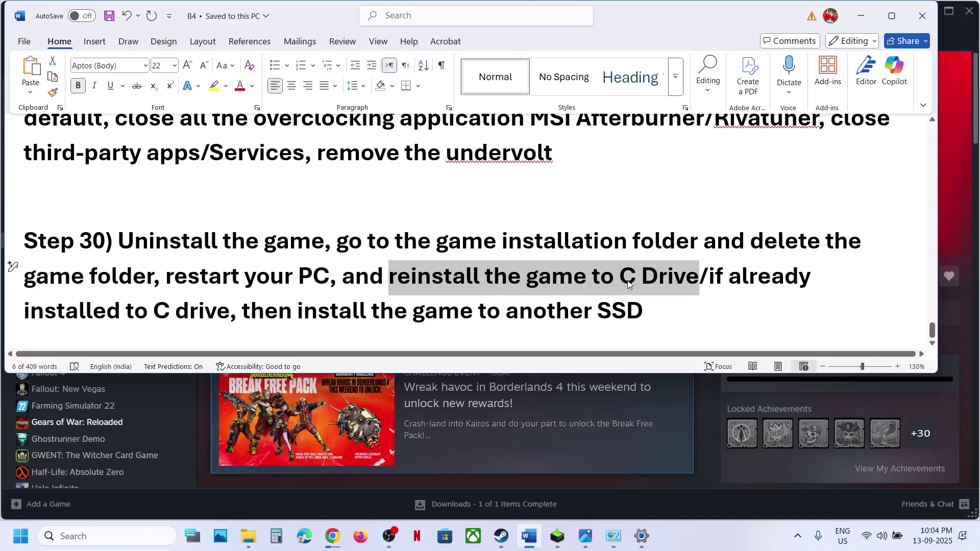
drag(711, 277, 645, 320)
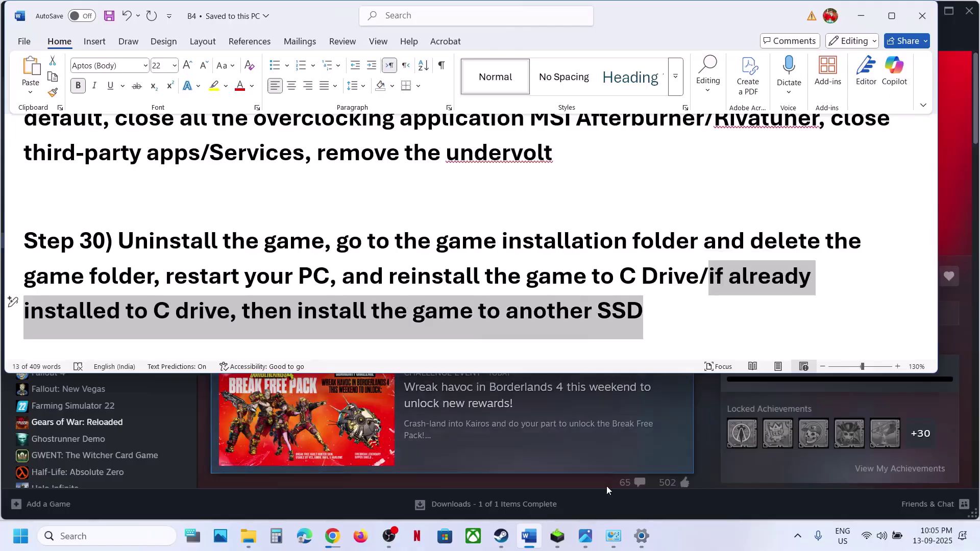
click(501, 536)
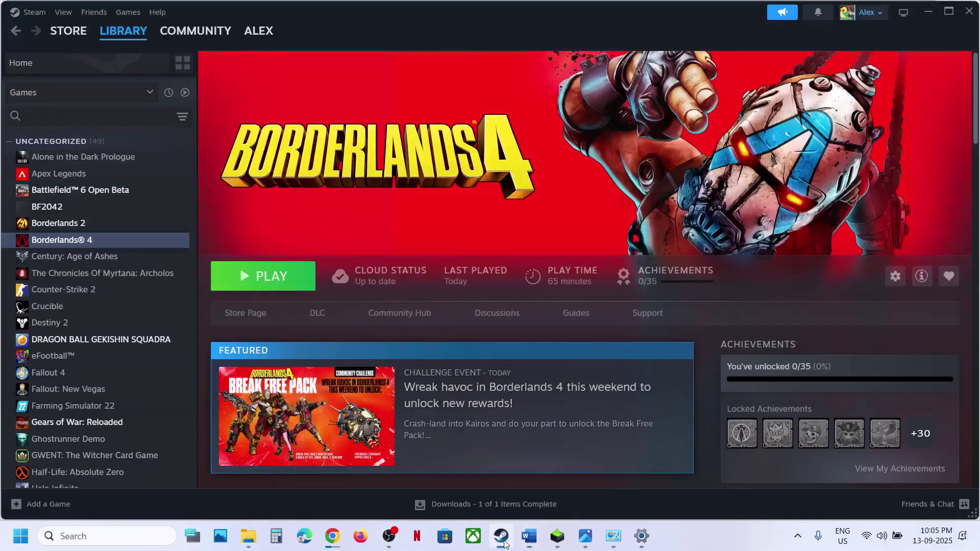
mouse_move(582, 546)
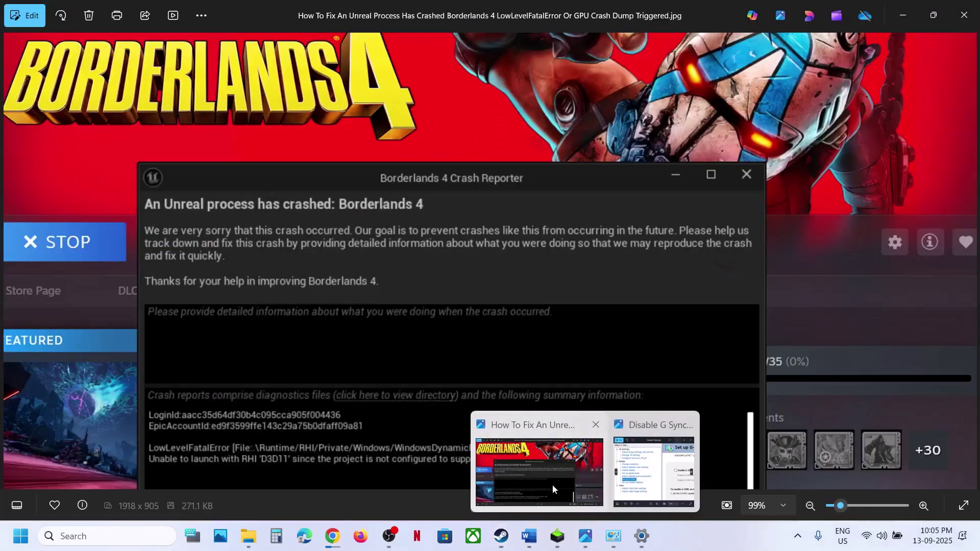